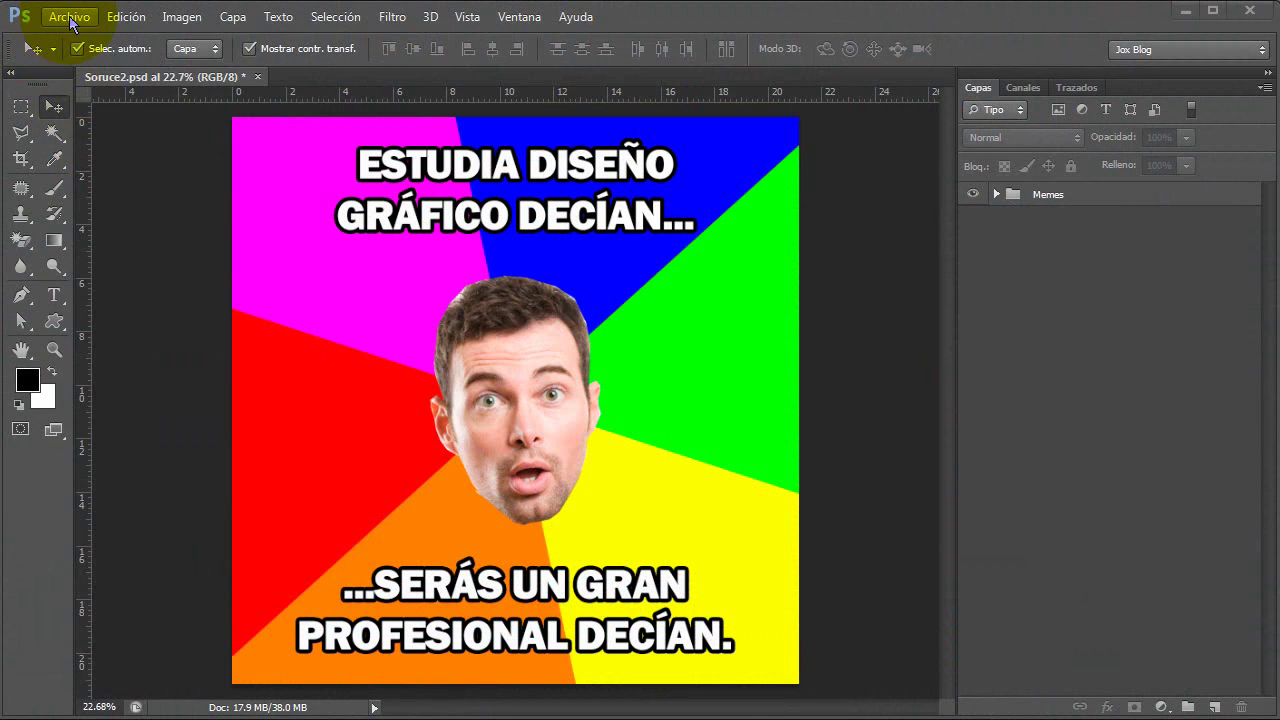
# - Set up a new Archivo > Nuevo document of 2500 × 2500 px at 300 pixels/inch
pyautogui.click(70, 18)
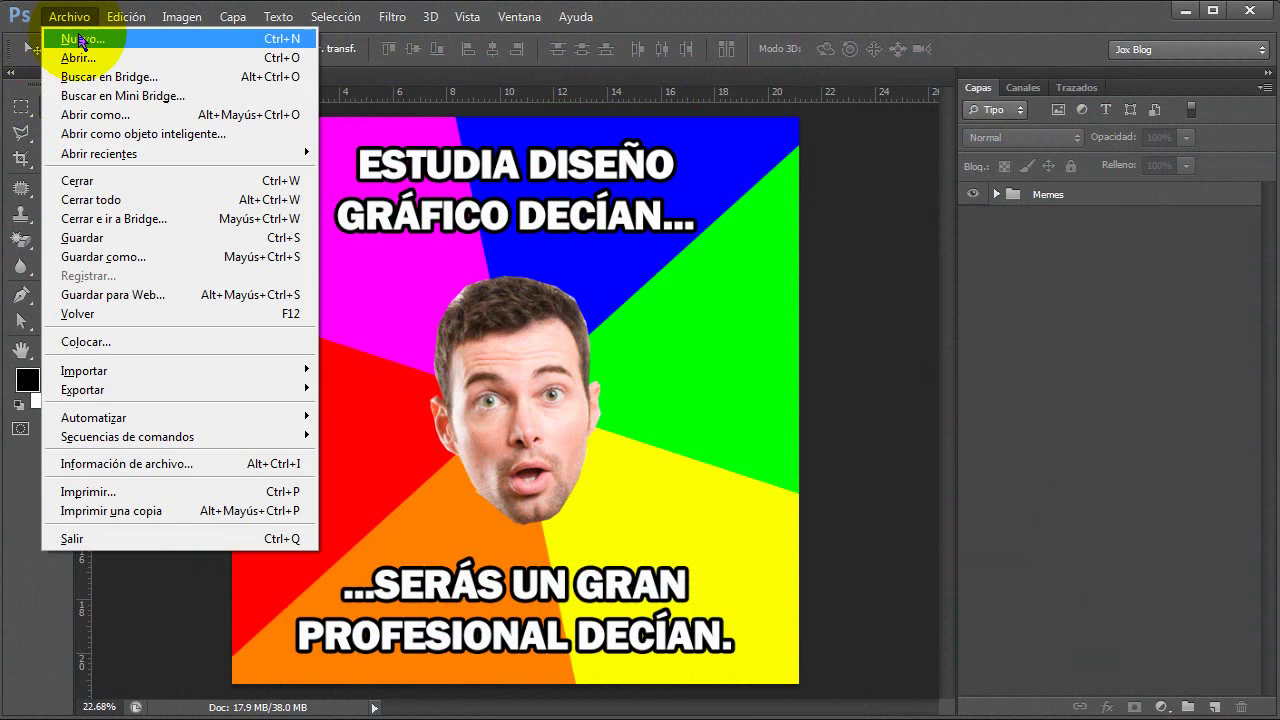
pyautogui.click(80, 40)
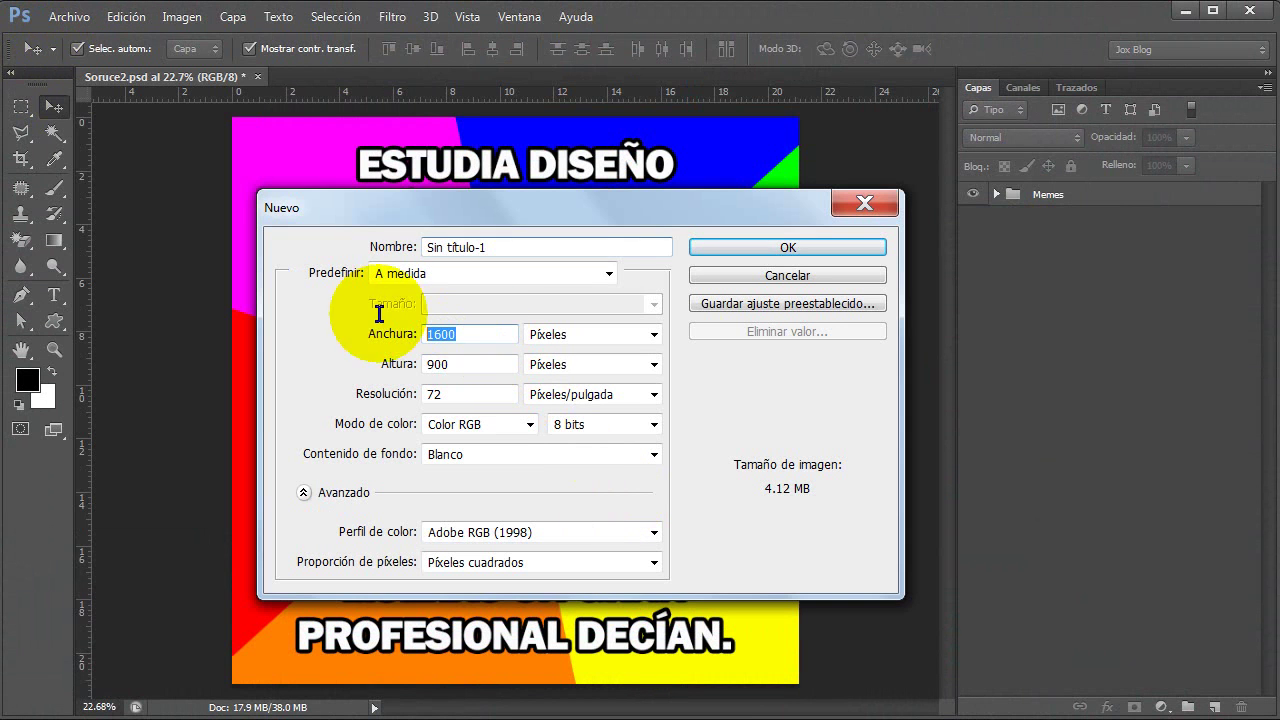
pyautogui.write('25')
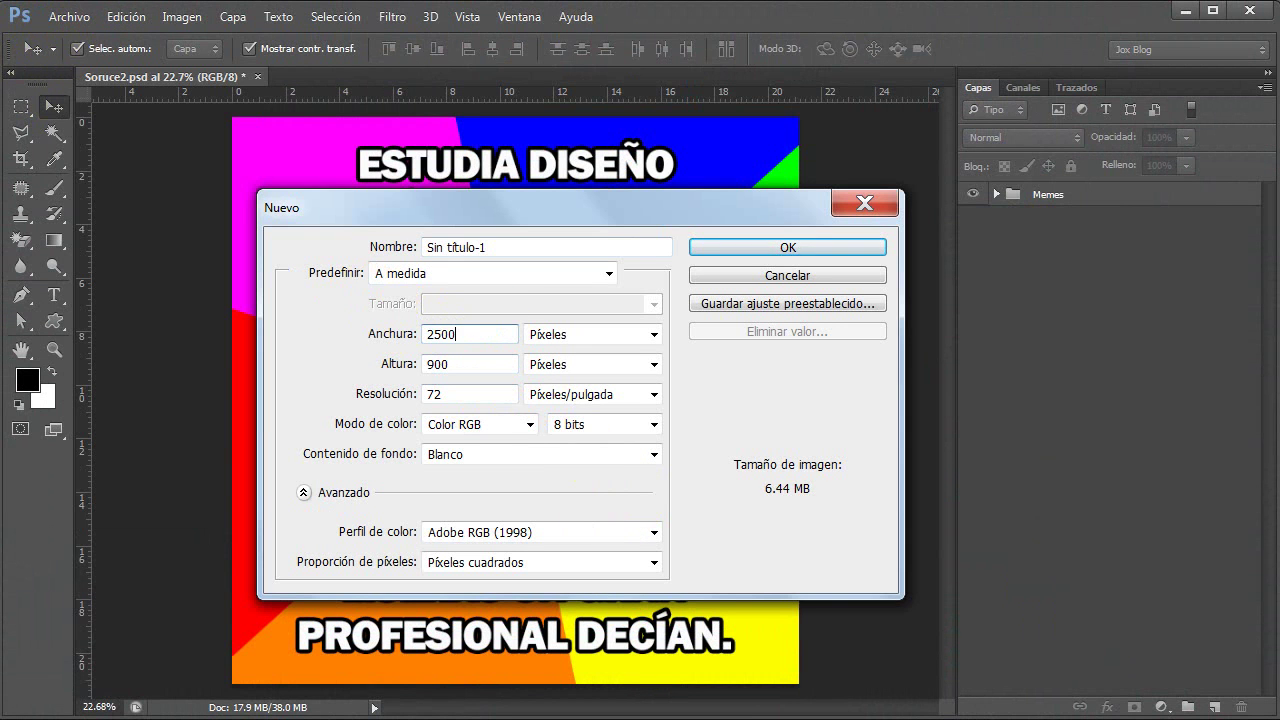
pyautogui.doubleClick(463, 364)
pyautogui.write('25')
pyautogui.doubleClick(500, 393)
pyautogui.write('300')
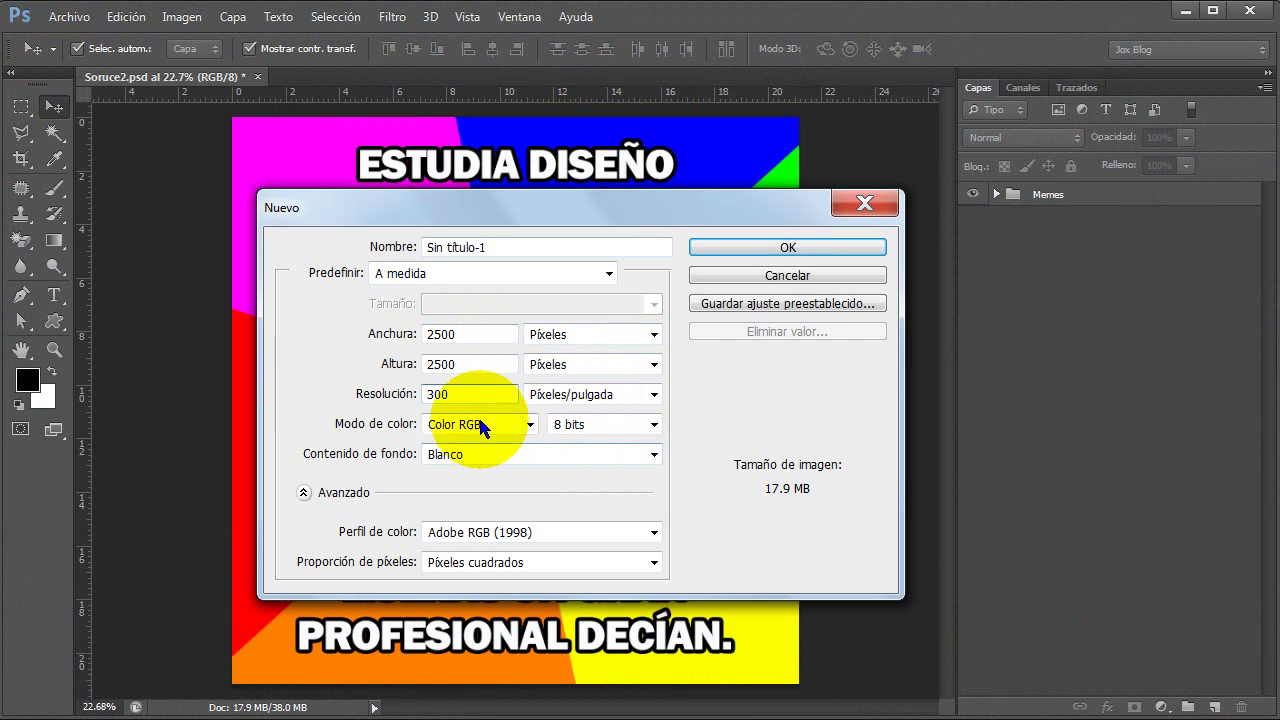
# - Create the blank document and unlock the Fondo background as layer Capa 0
pyautogui.click(786, 247)
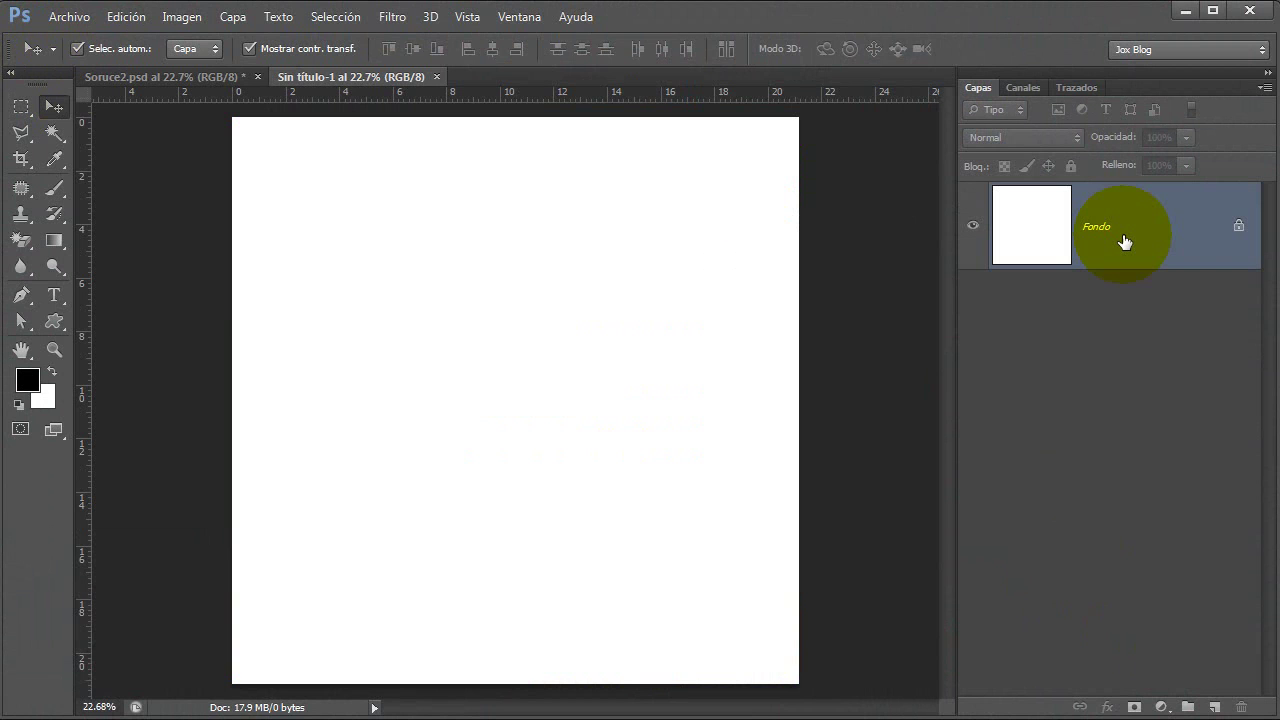
pyautogui.doubleClick(1124, 242)
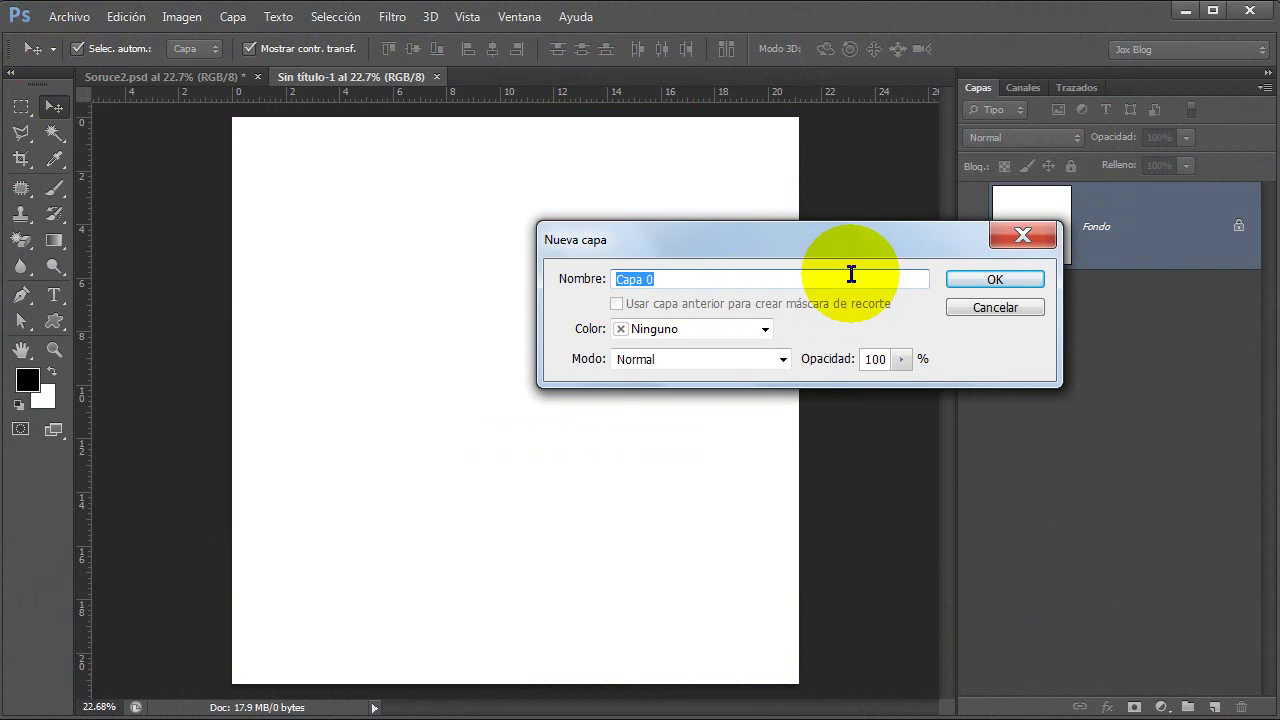
pyautogui.click(978, 284)
# - Add vertical and horizontal guides crossing at the canvas centre
pyautogui.moveTo(87, 341)
pyautogui.mouseDown()
pyautogui.moveTo(528, 351)
pyautogui.moveTo(516, 351)
pyautogui.mouseUp()
pyautogui.moveTo(677, 97); pyautogui.dragTo(650, 401)
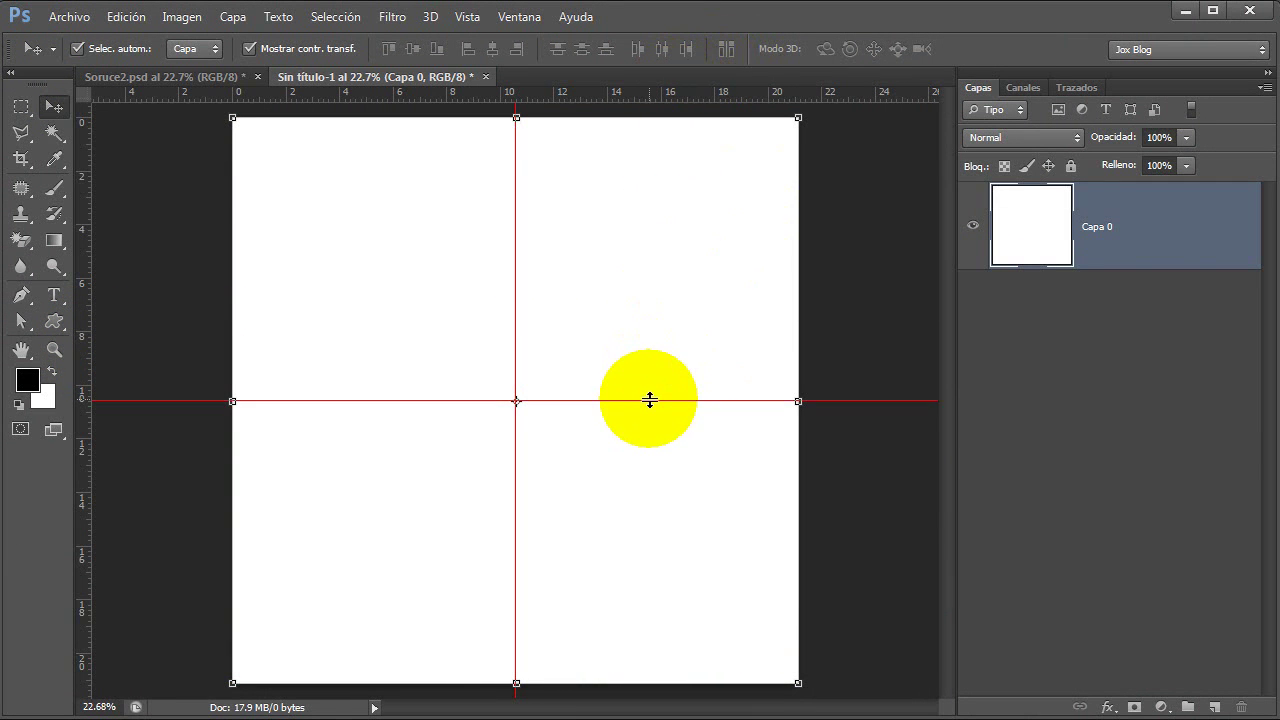
pyautogui.click(46, 402)
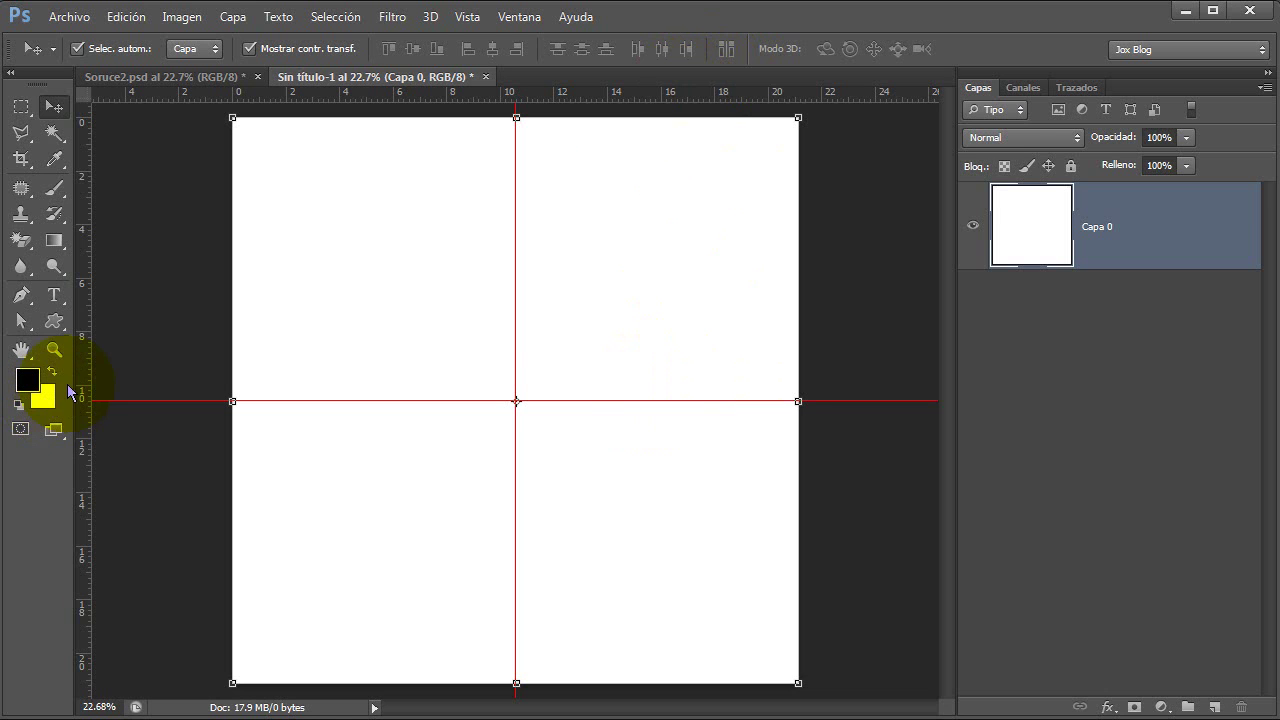
# - Select the Custom Shape tool, load the Formas shape set, and pick the triangle
pyautogui.click(53, 325)
pyautogui.moveTo(55, 330); pyautogui.dragTo(145, 415)
pyautogui.click(144, 412)
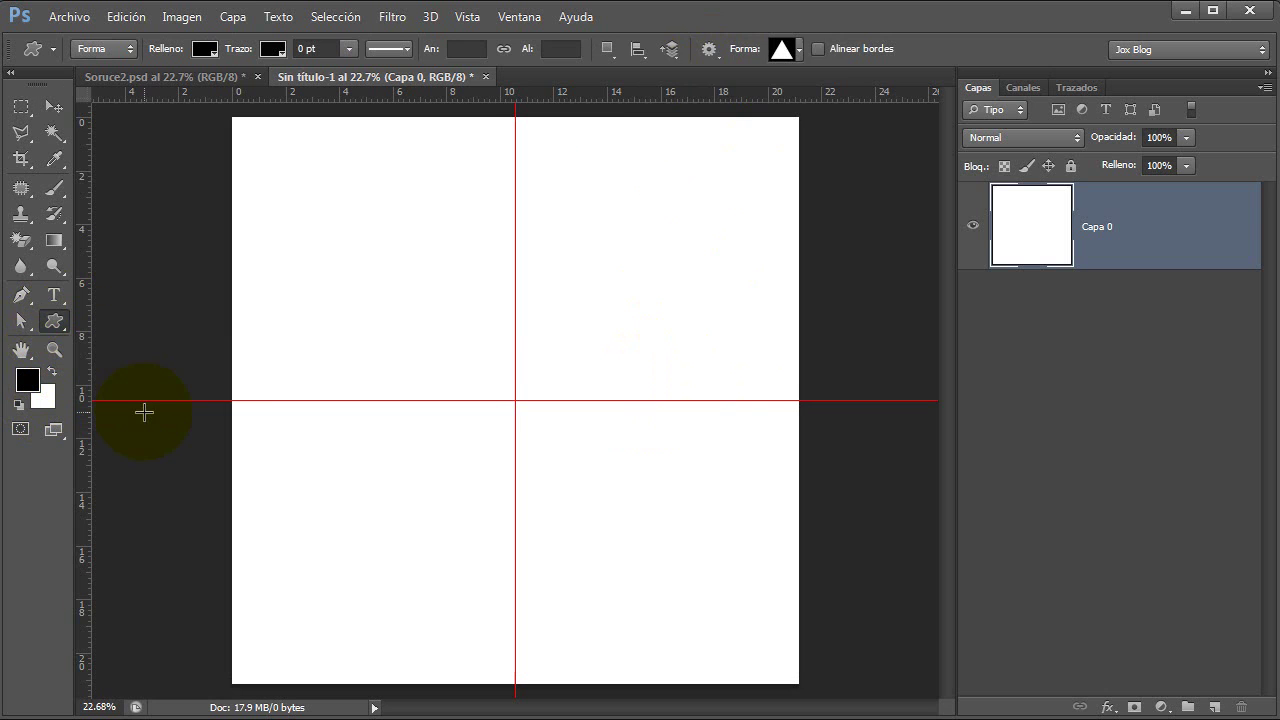
pyautogui.click(801, 51)
pyautogui.click(1072, 82)
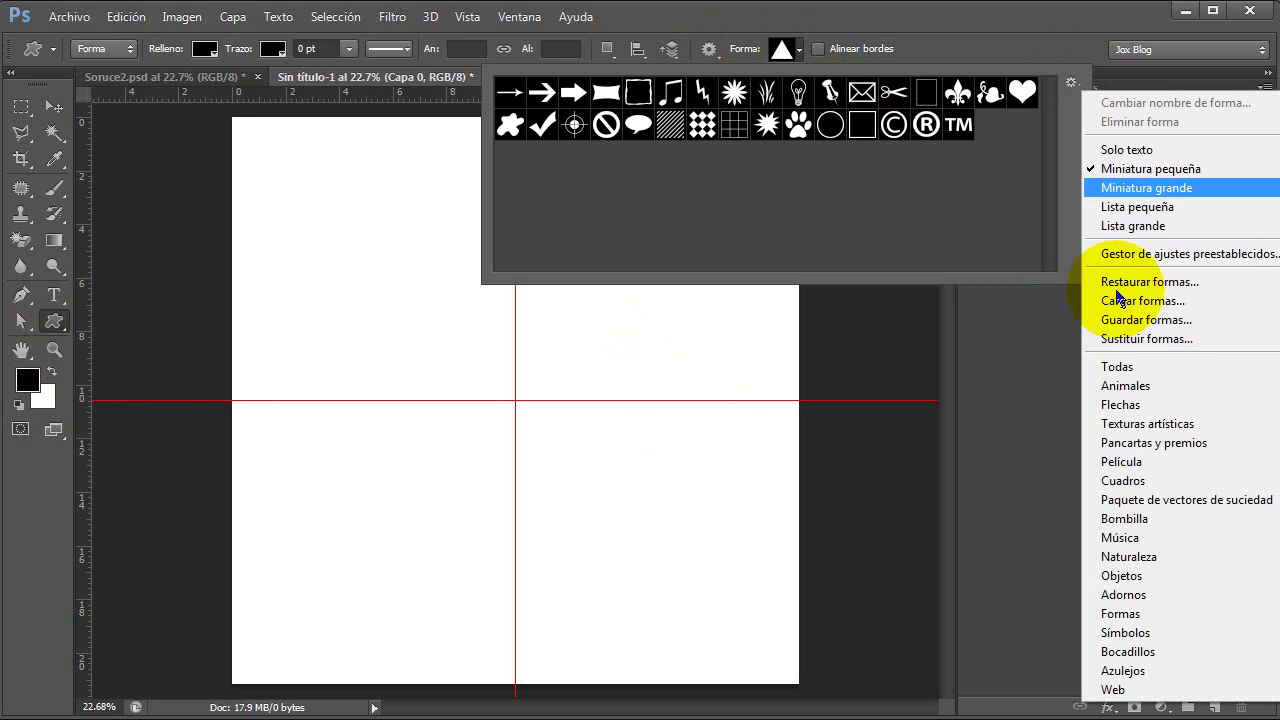
pyautogui.click(1122, 614)
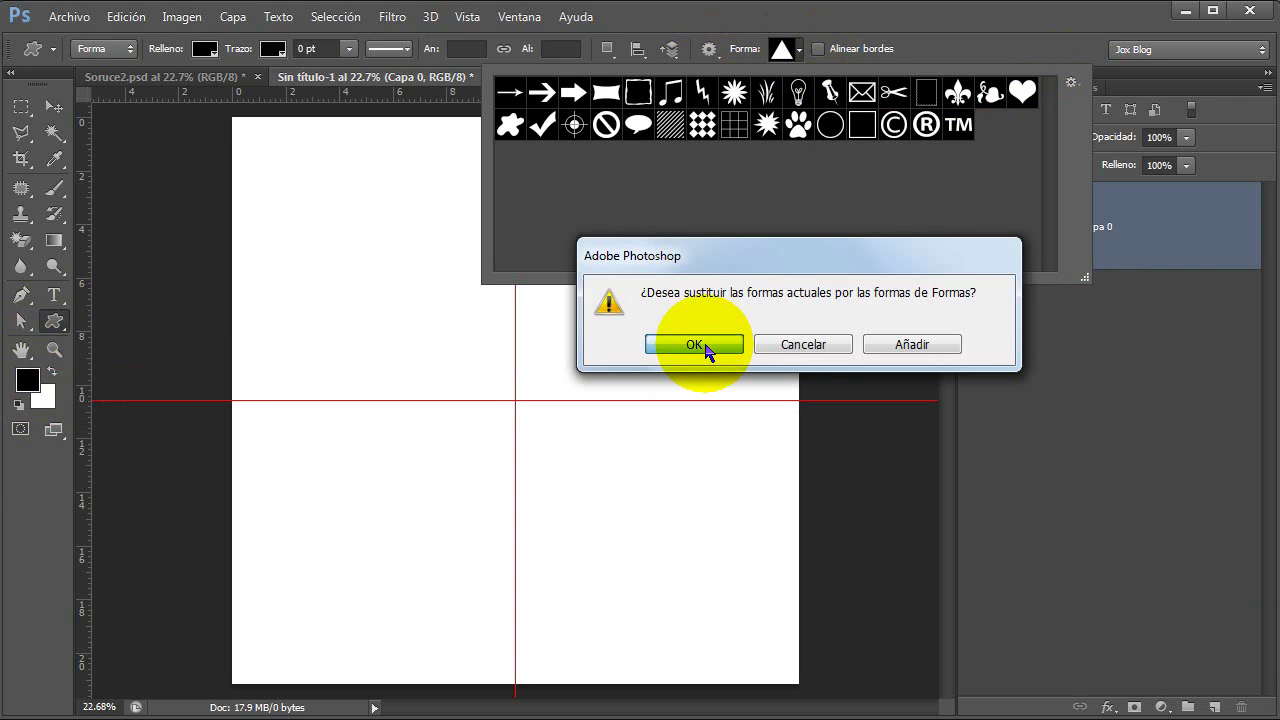
pyautogui.click(705, 345)
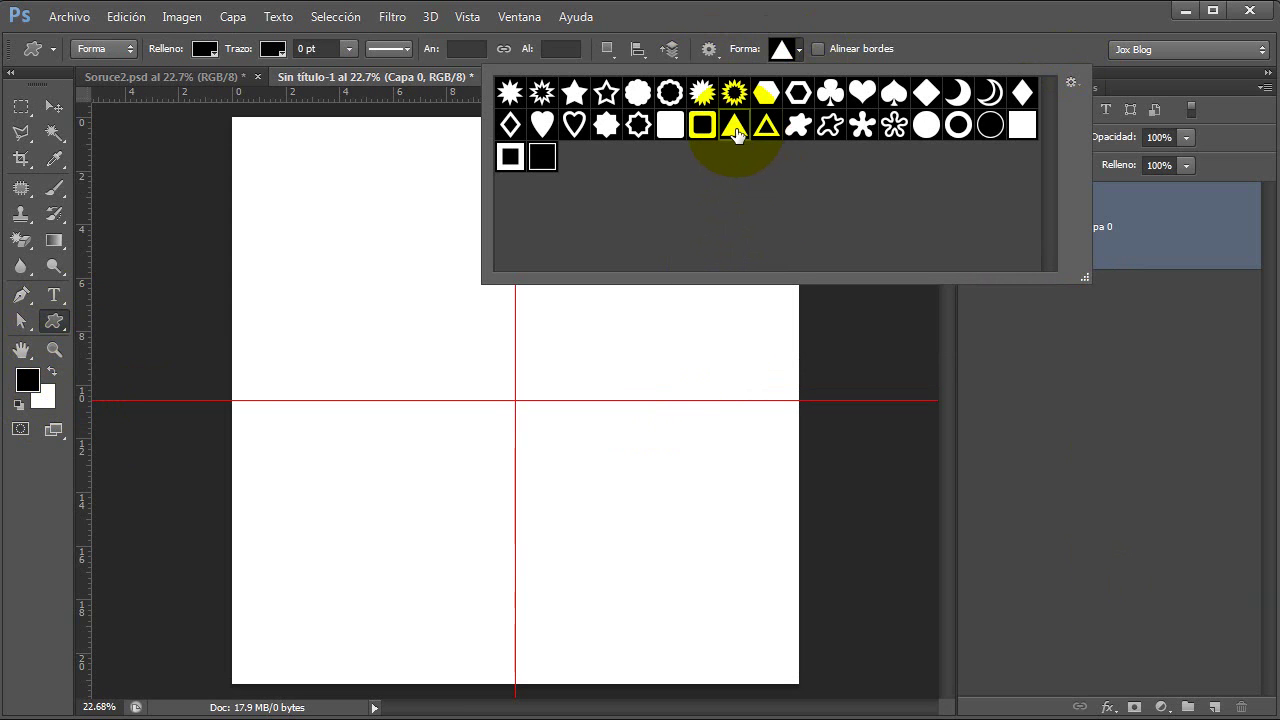
pyautogui.click(550, 359)
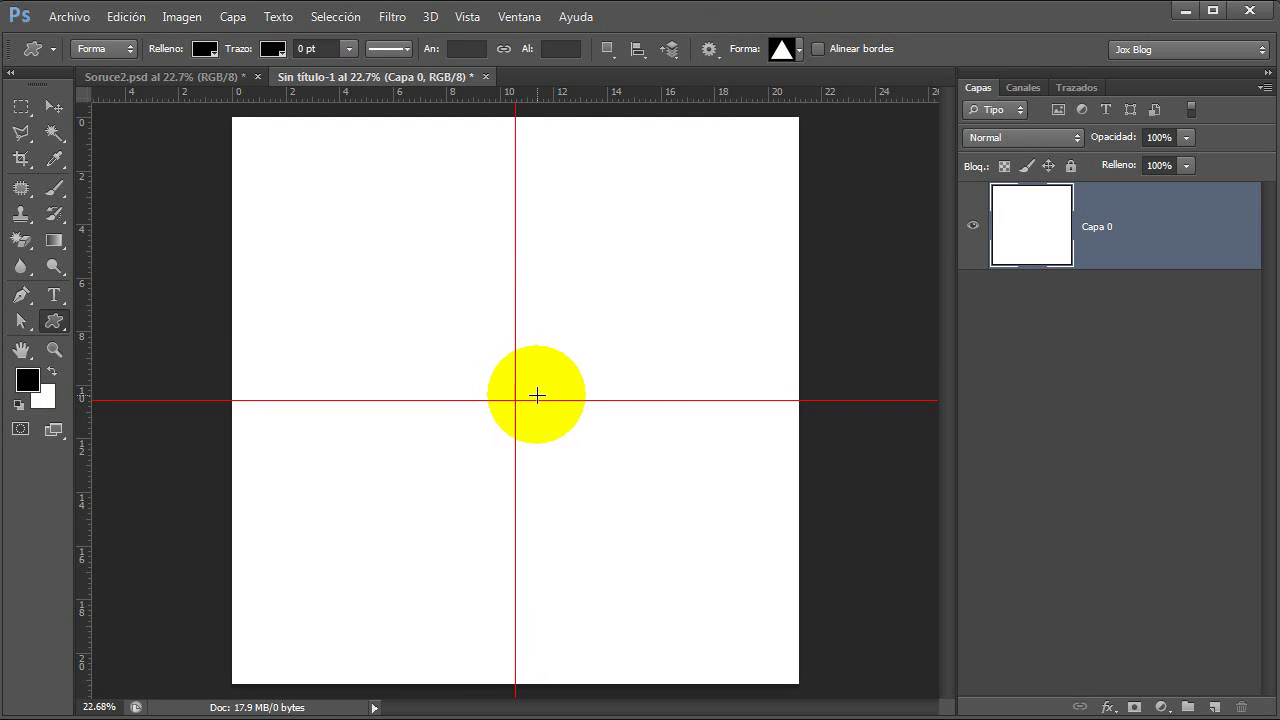
# - Draw a triangle, rotate it 90°, and place its tip on the guide crossing
pyautogui.moveTo(548, 400); pyautogui.dragTo(219, 70)
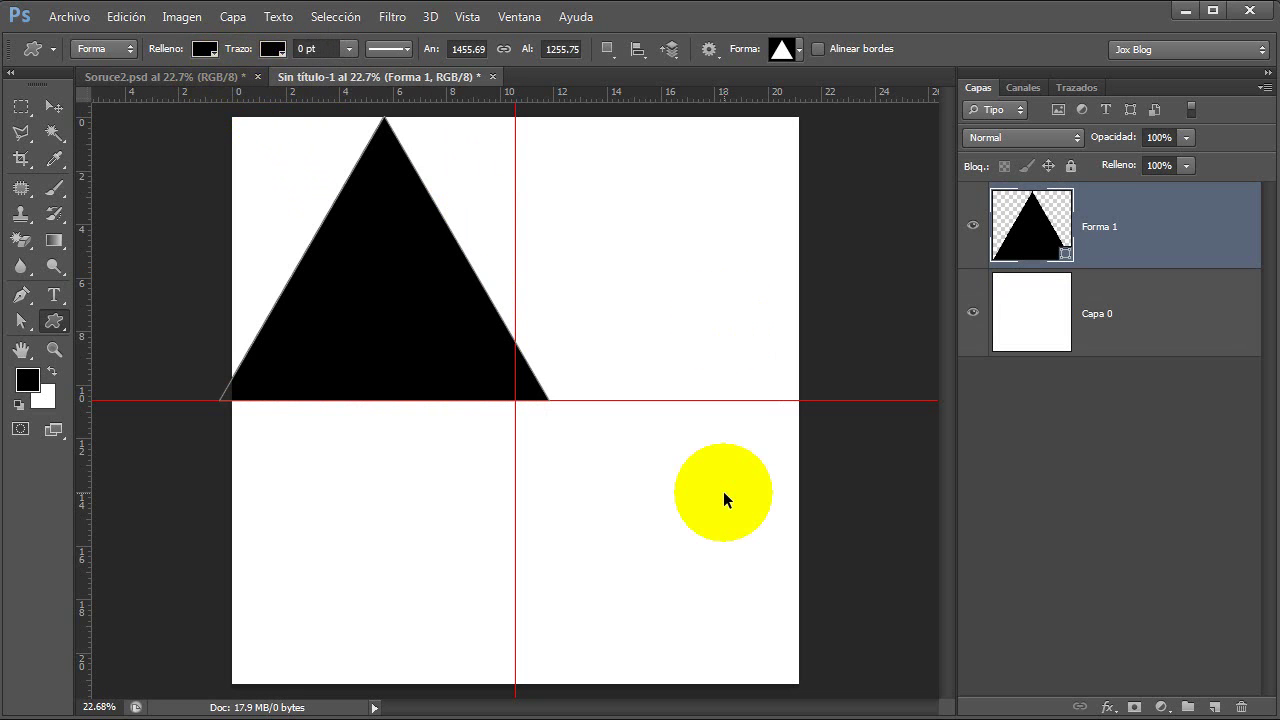
pyautogui.hotkey('ctrl', 't')
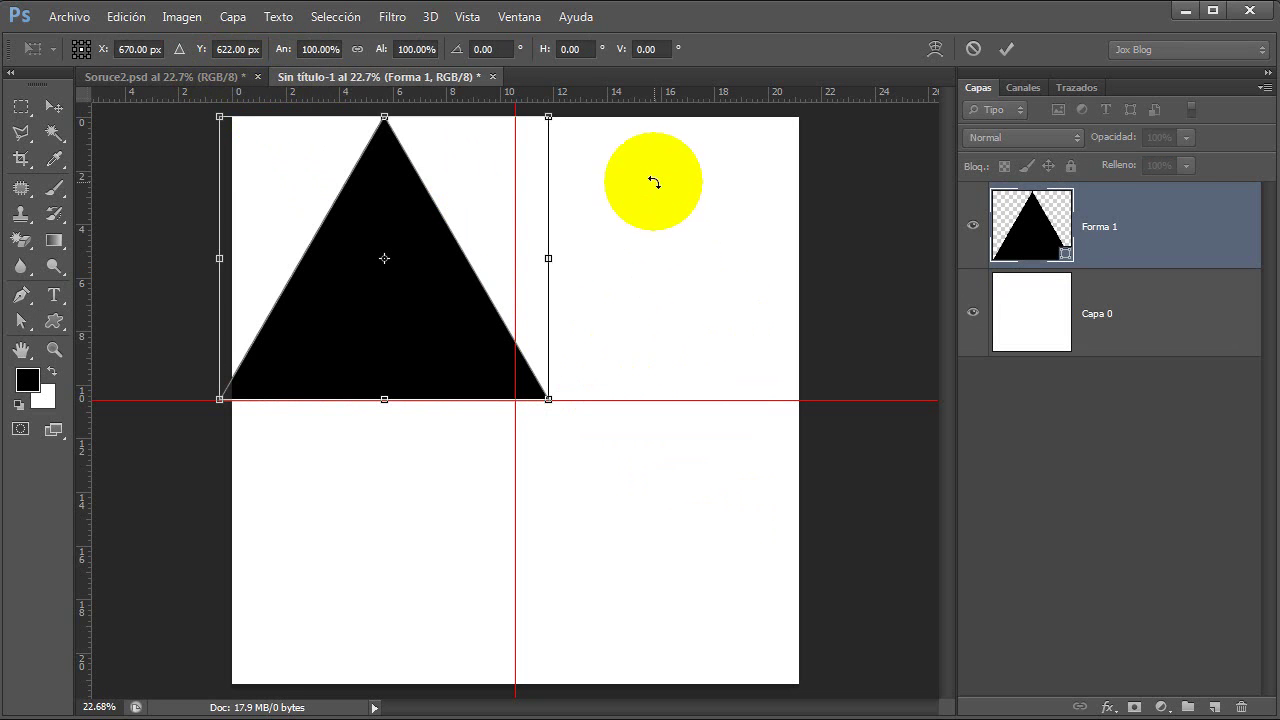
pyautogui.moveTo(653, 190); pyautogui.dragTo(391, 534)
pyautogui.moveTo(290, 336); pyautogui.dragTo(288, 446)
pyautogui.click(490, 49)
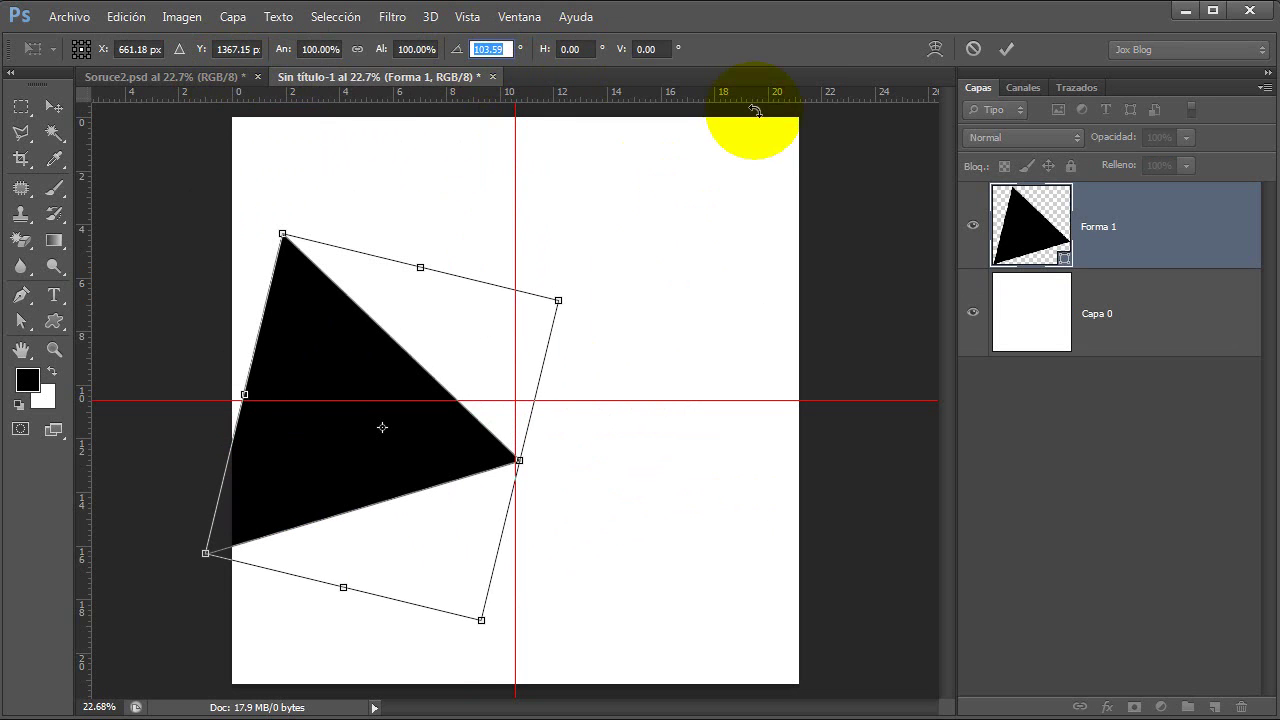
pyautogui.write('90')
pyautogui.press('Return')
pyautogui.moveTo(296, 487); pyautogui.dragTo(283, 440)
pyautogui.click(1006, 48)
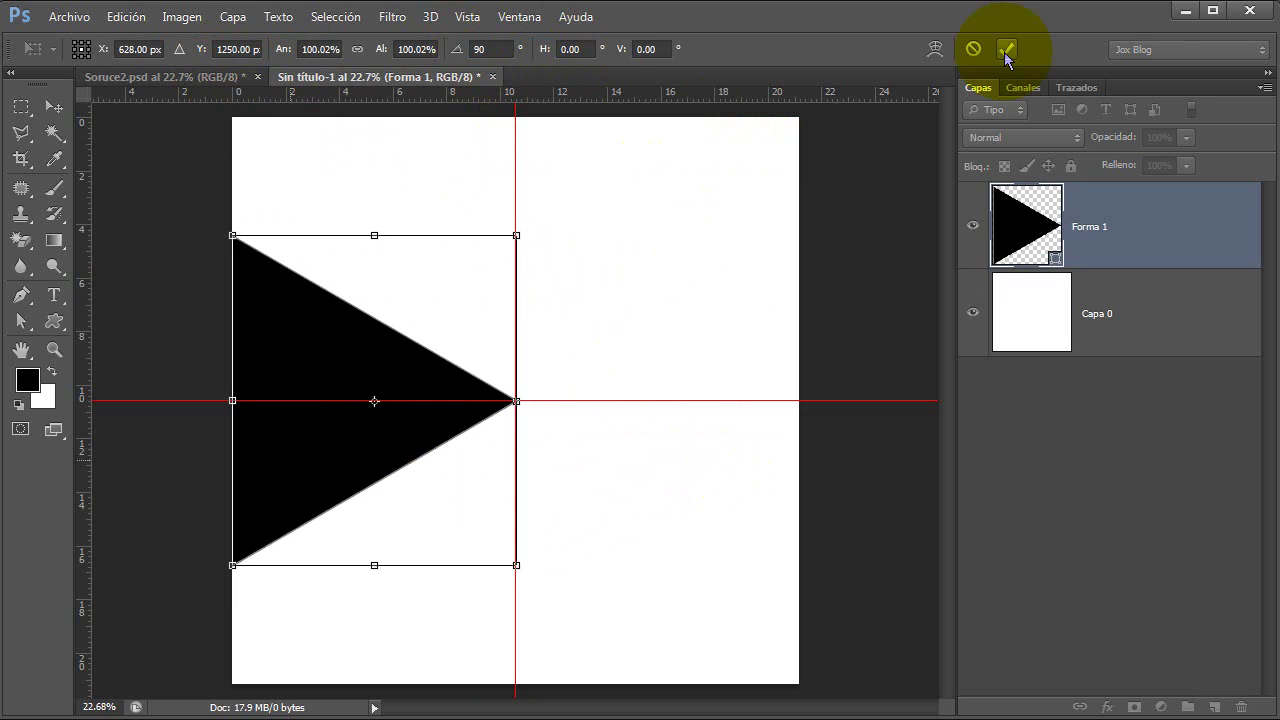
# - Duplicate Forma 1, flip the copy horizontally, and move it right so the tips meet
pyautogui.press('v')
pyautogui.click(877, 516)
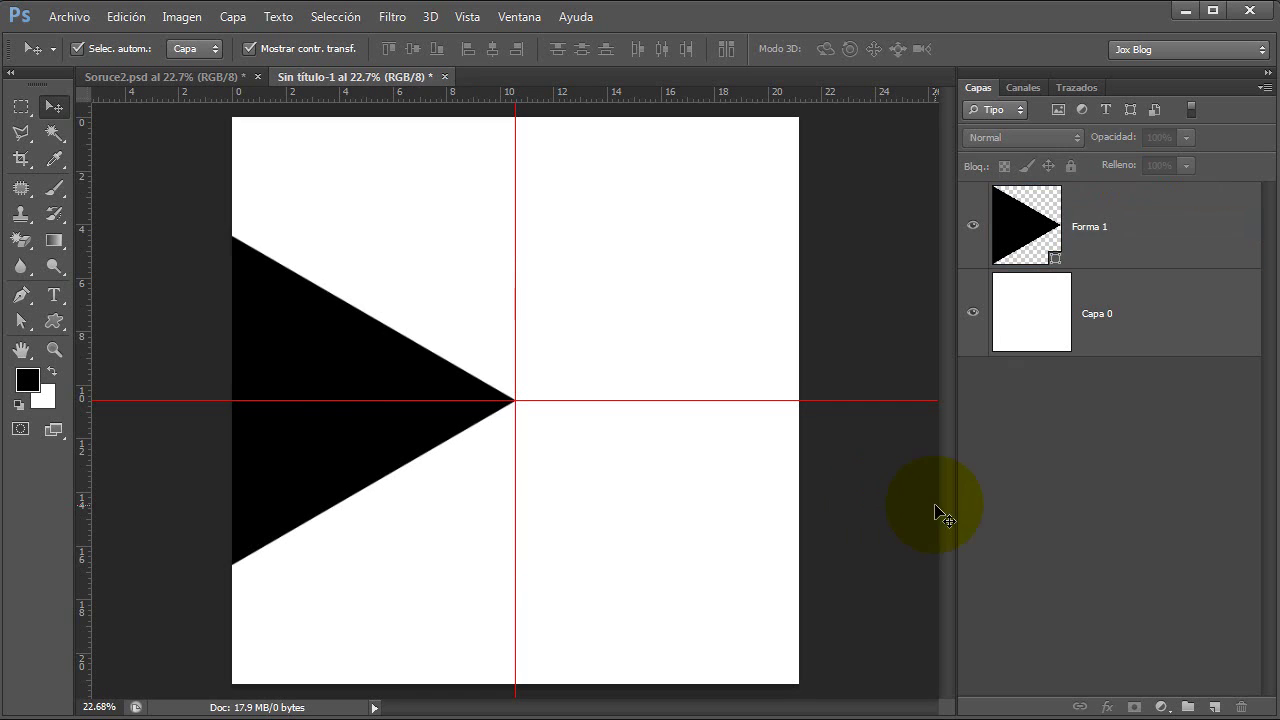
pyautogui.click(1087, 238)
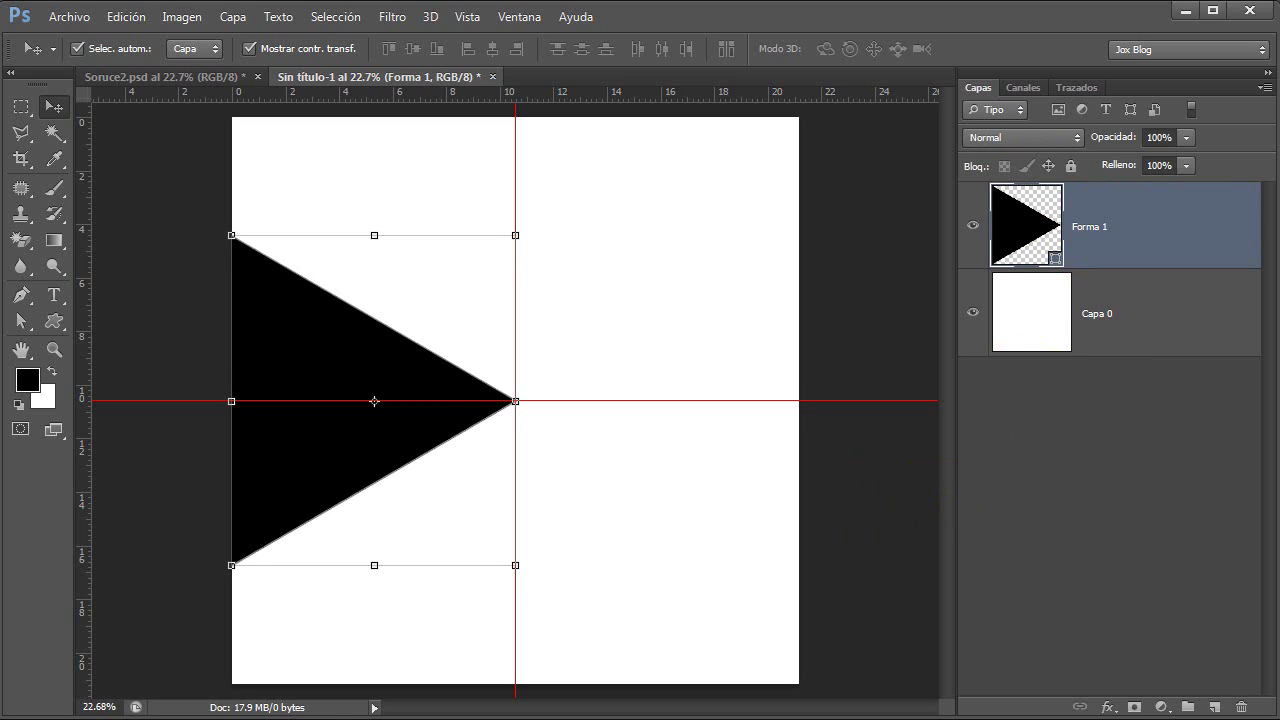
pyautogui.hotkey('ctrl', 'j')
pyautogui.hotkey('ctrl', 't')
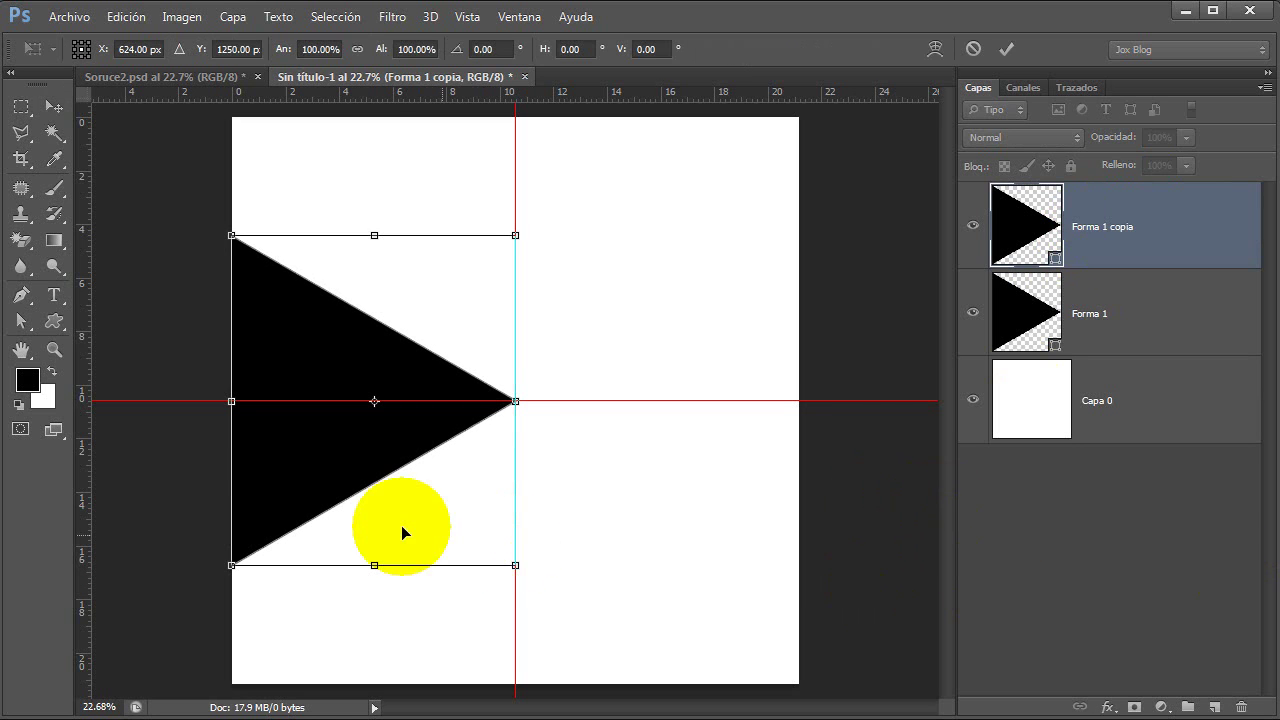
pyautogui.rightClick(330, 362)
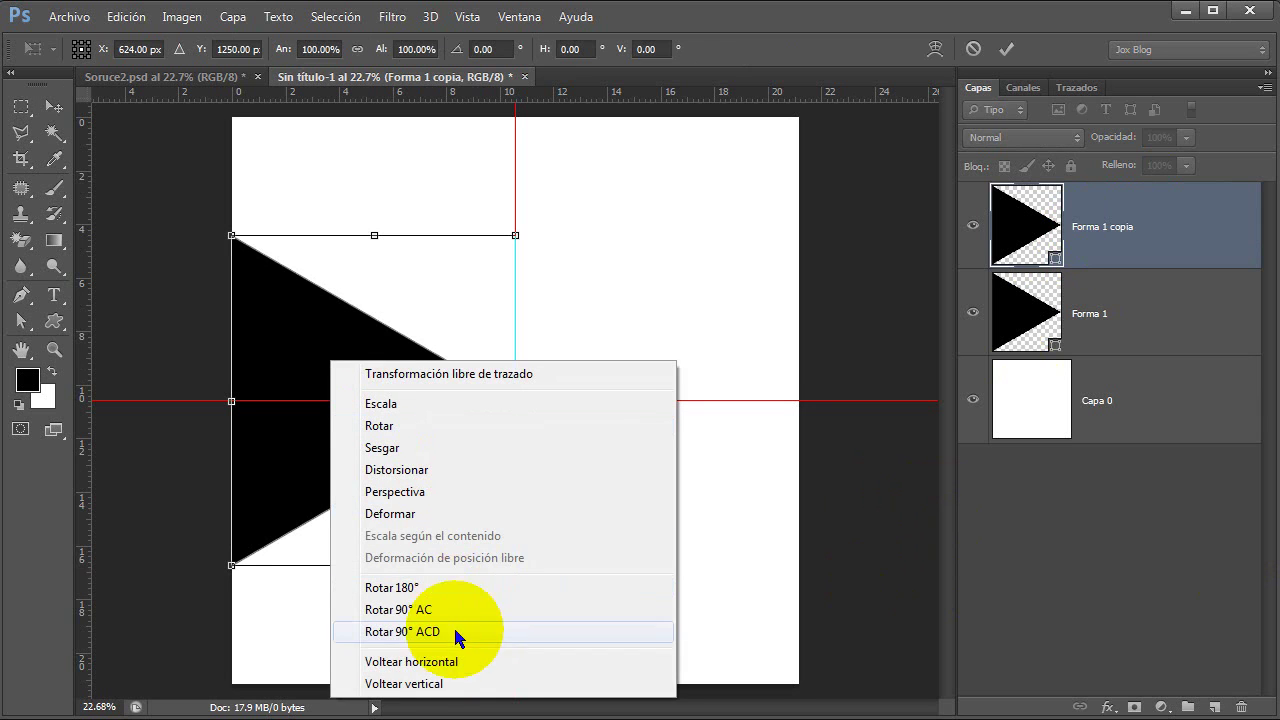
pyautogui.click(449, 662)
pyautogui.moveTo(430, 479); pyautogui.dragTo(716, 473)
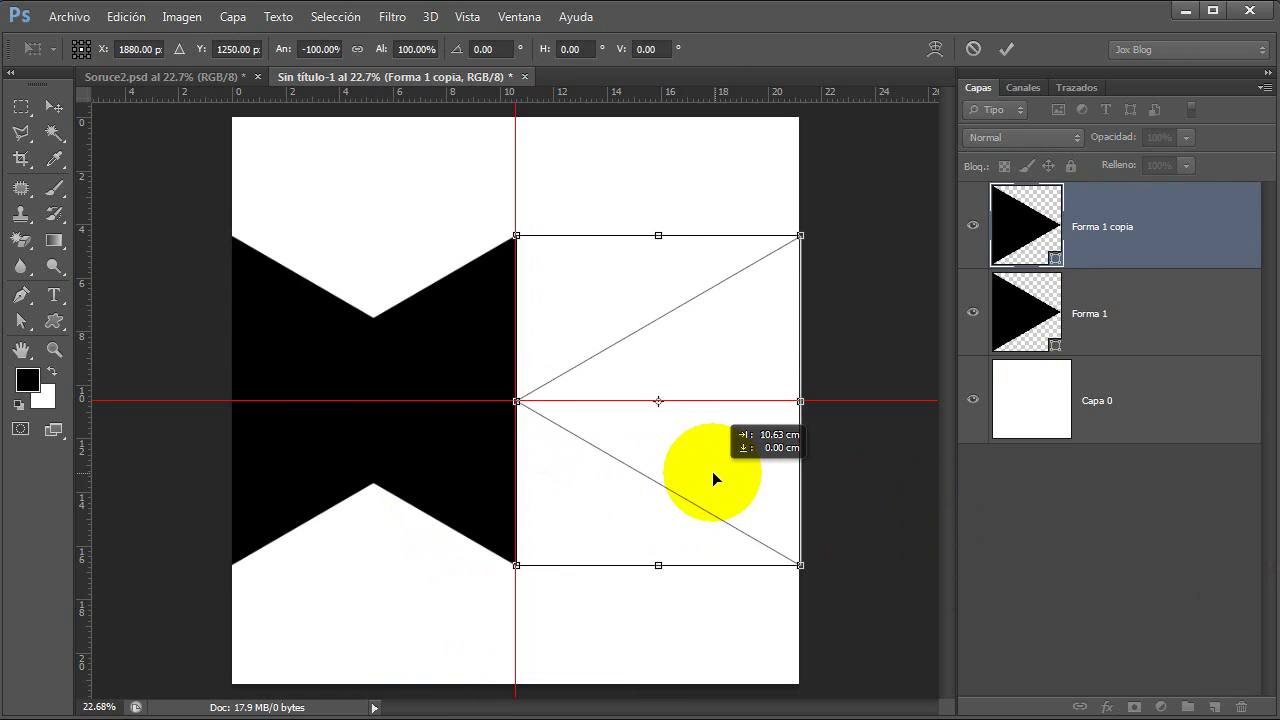
pyautogui.click(1005, 48)
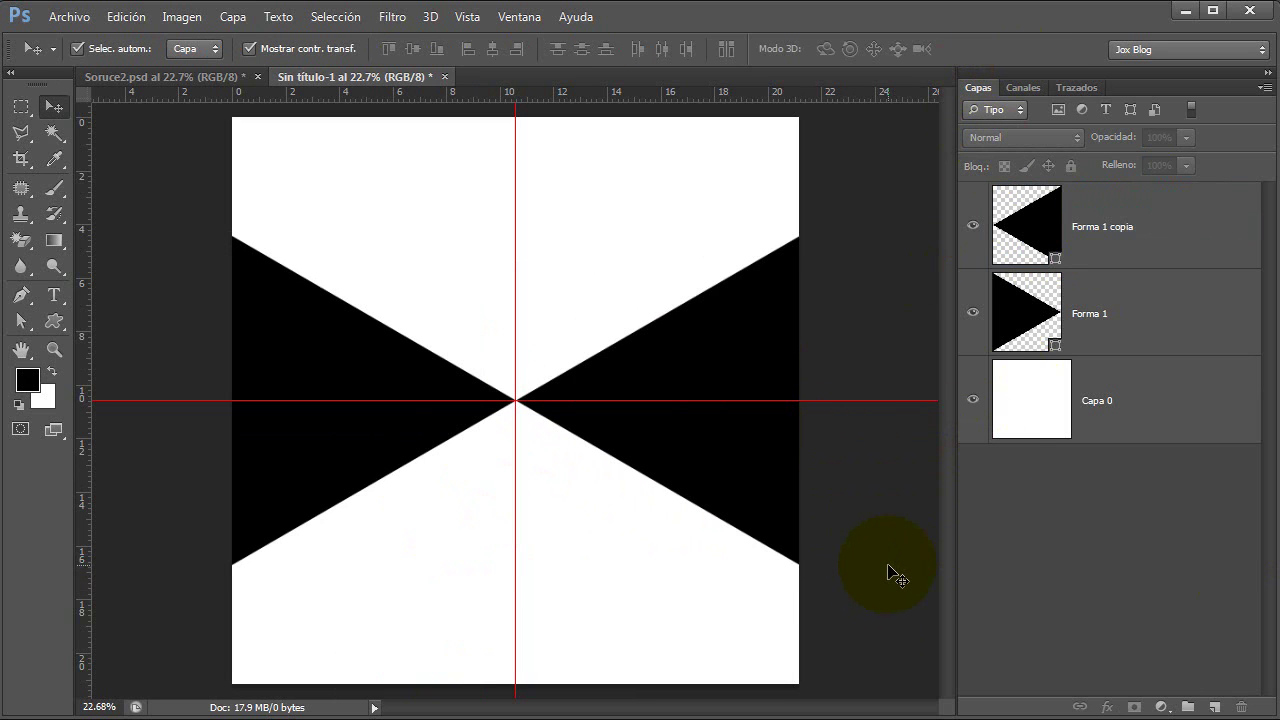
# - Fill the left triangle Forma 1 with red (ff0000)
pyautogui.click(1097, 320)
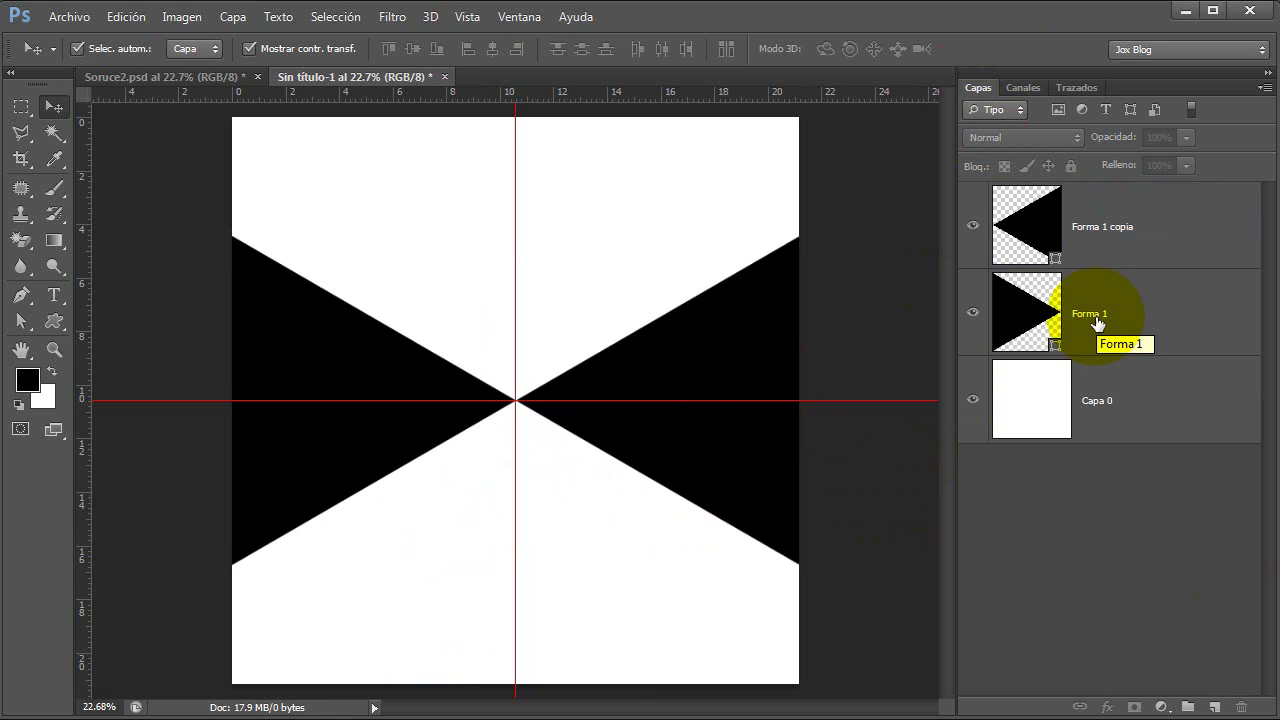
pyautogui.click(1060, 352)
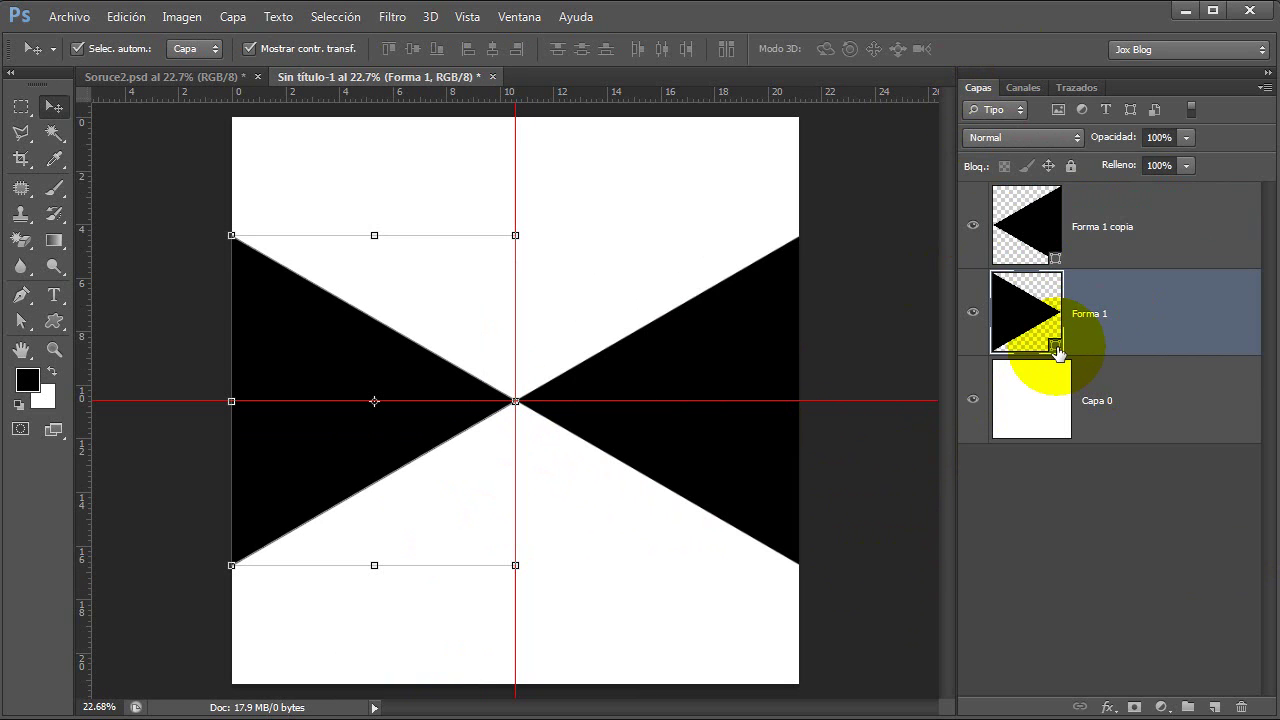
pyautogui.doubleClick(1057, 352)
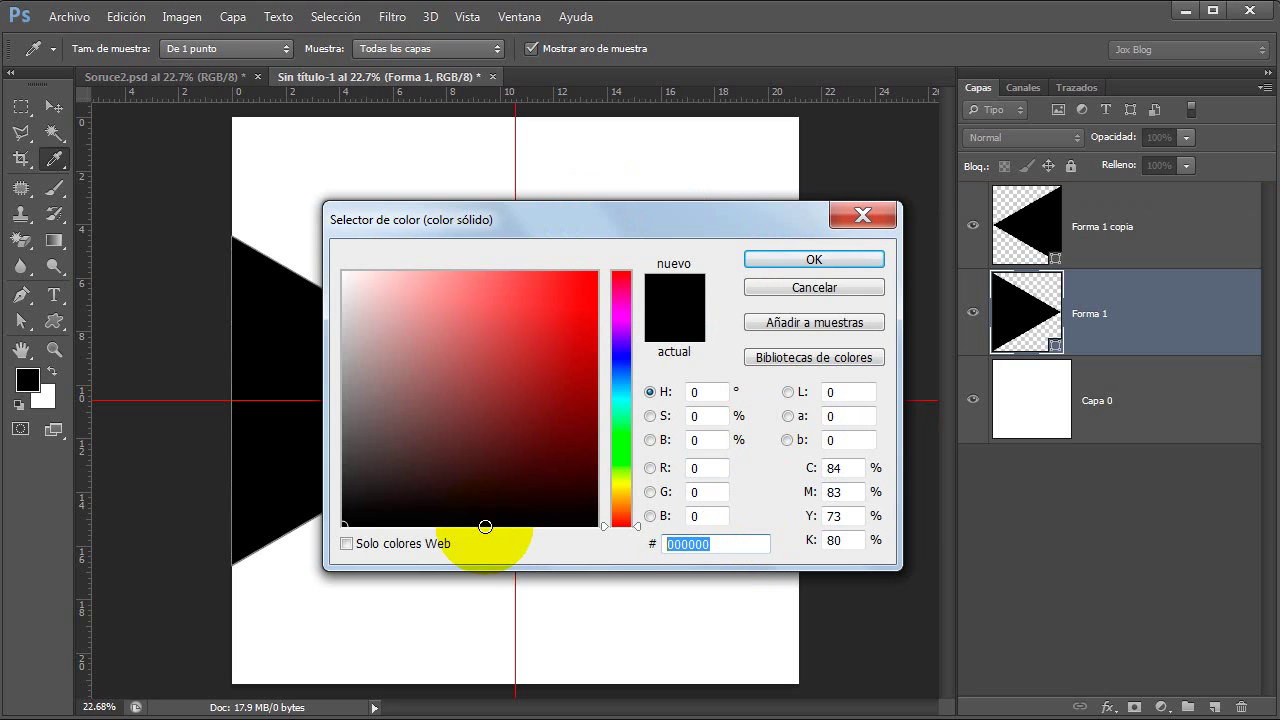
pyautogui.write('ff')
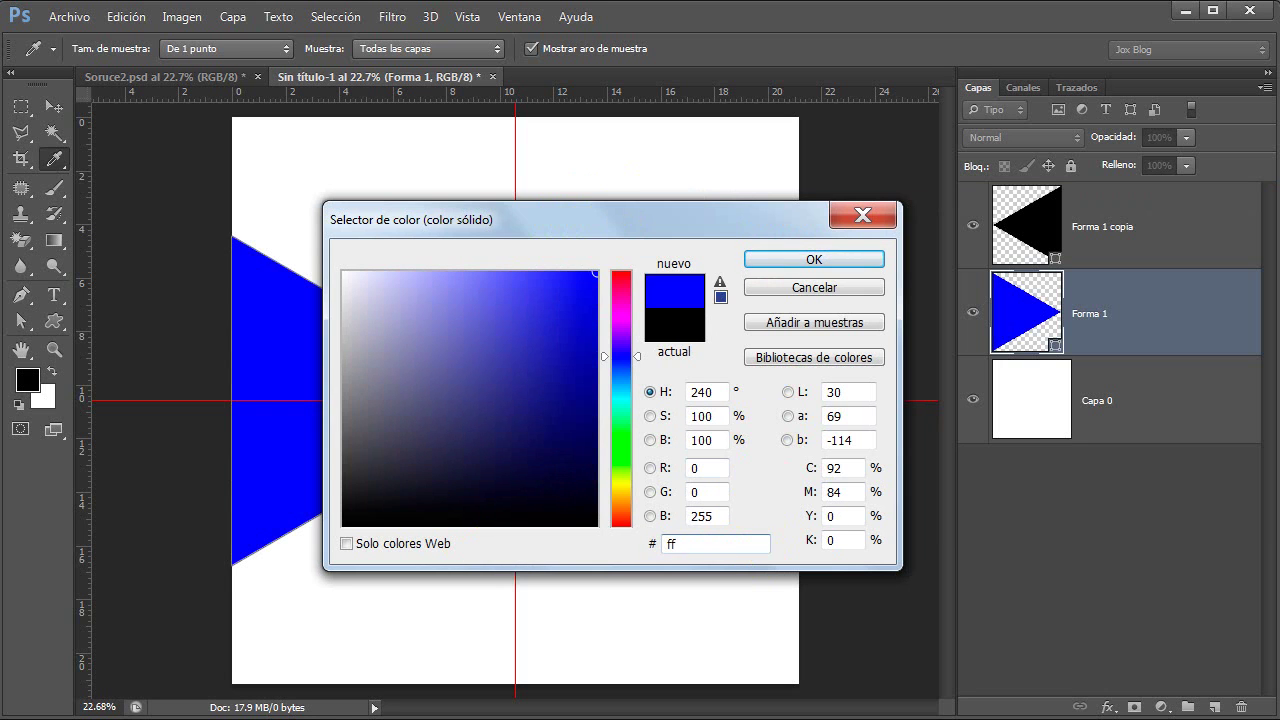
pyautogui.write('0000')
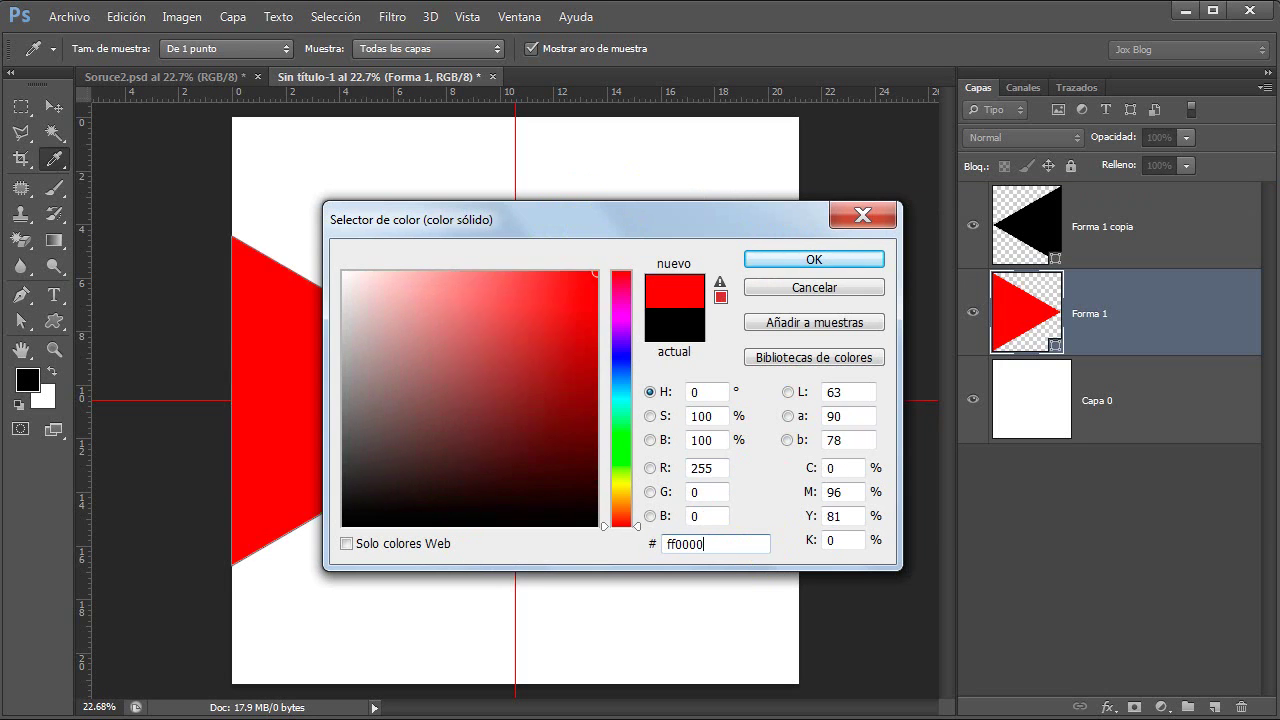
pyautogui.click(775, 260)
# - Fill the right triangle Forma 1 copia with green (00ff01), then select Capa 0
pyautogui.click(1105, 232)
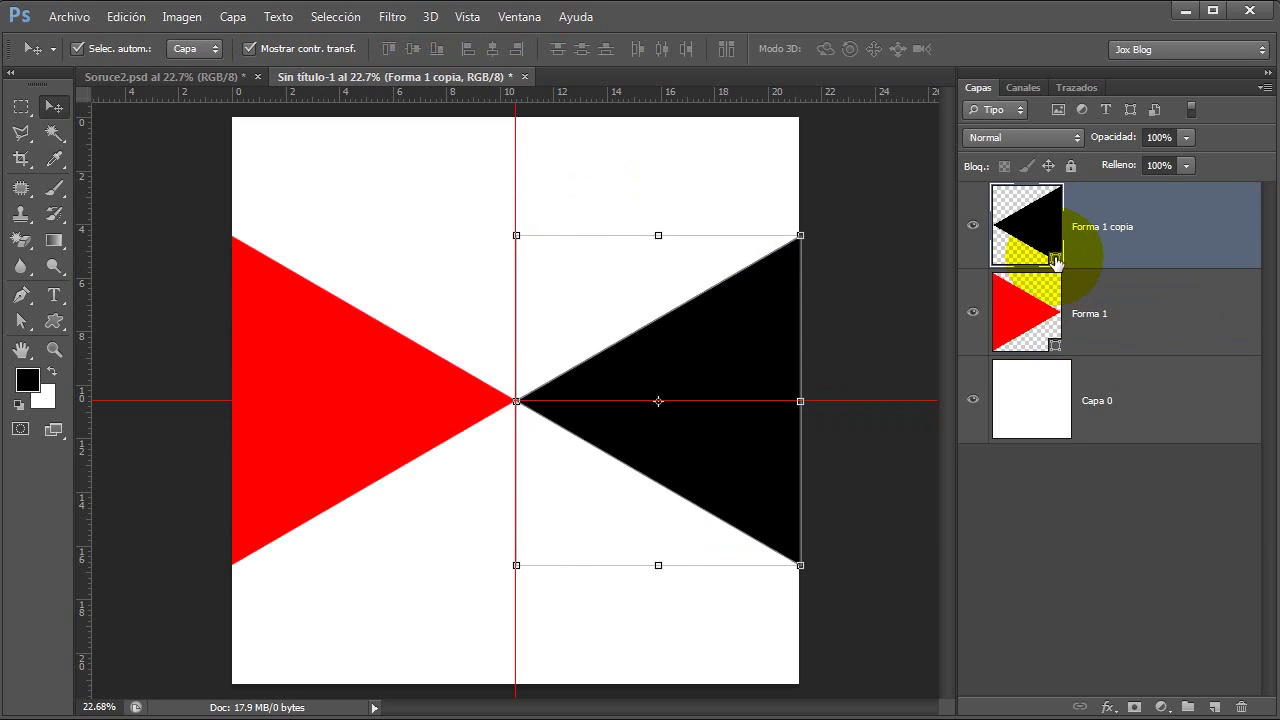
pyautogui.doubleClick(1055, 262)
pyautogui.doubleClick(690, 544)
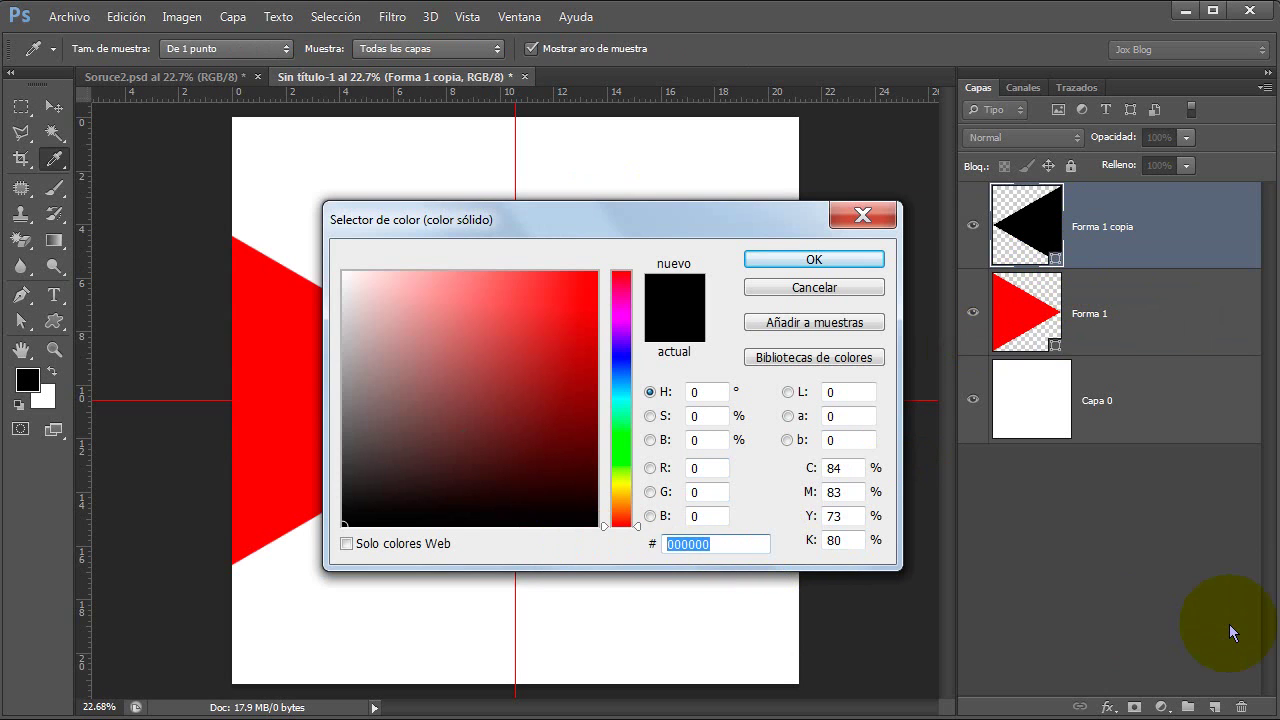
pyautogui.write('00ff')
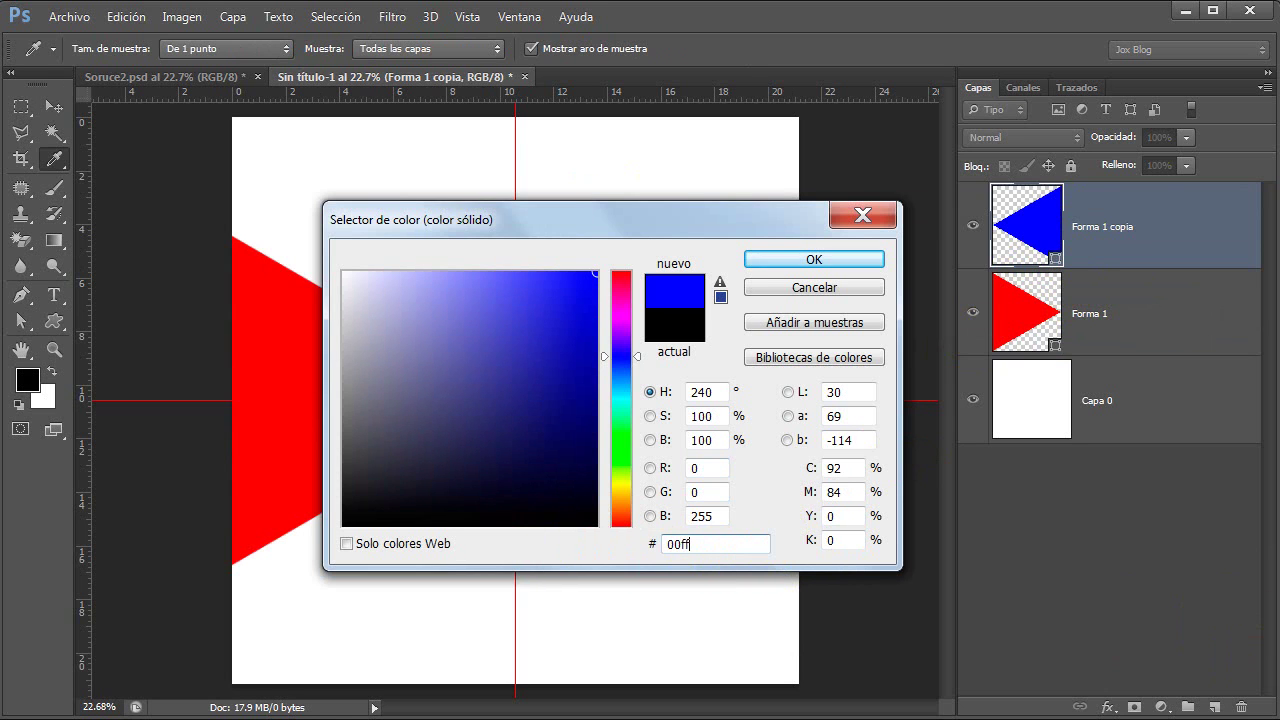
pyautogui.write('01')
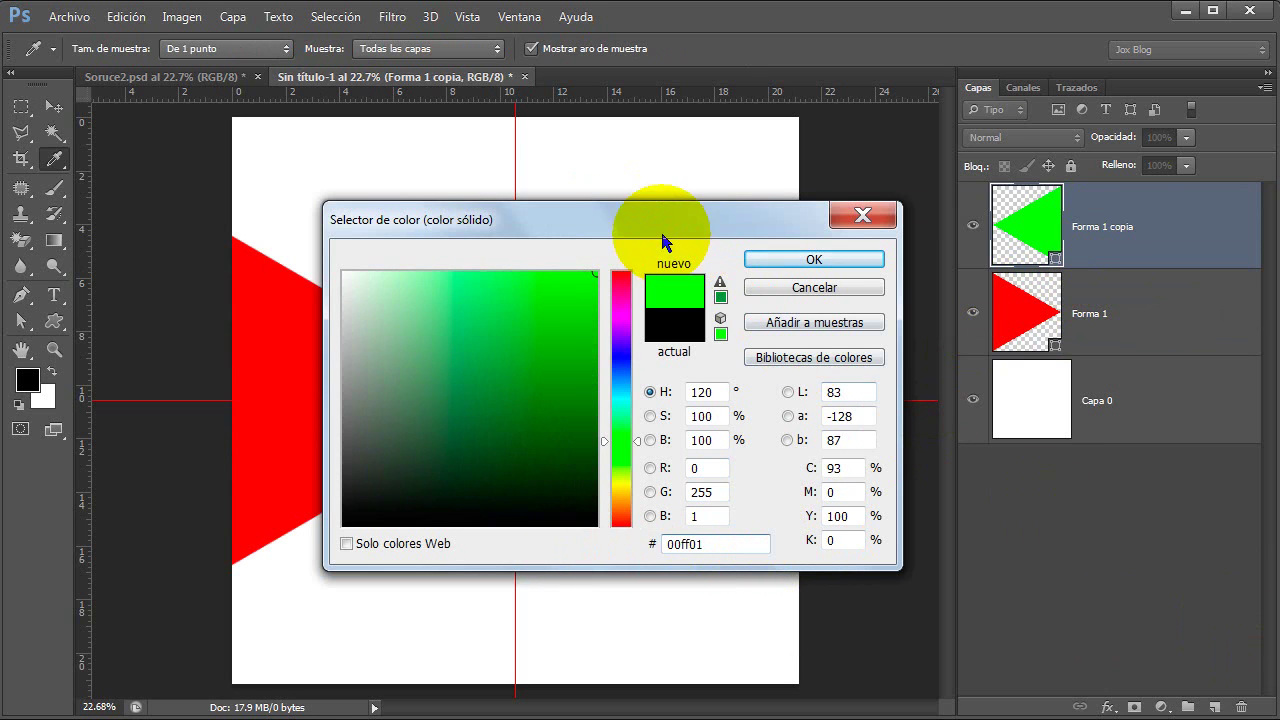
pyautogui.moveTo(665, 228); pyautogui.dragTo(898, 250)
pyautogui.click(1047, 281)
pyautogui.press('v')
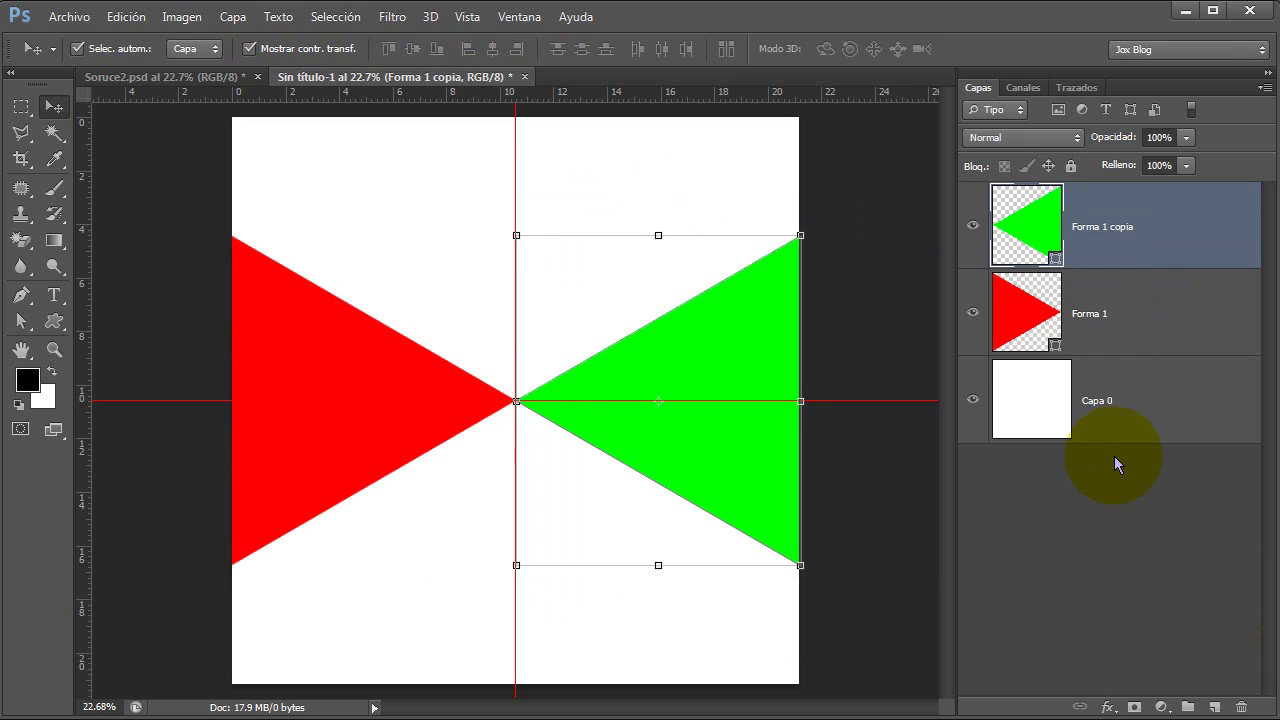
pyautogui.click(1100, 410)
pyautogui.click(24, 108)
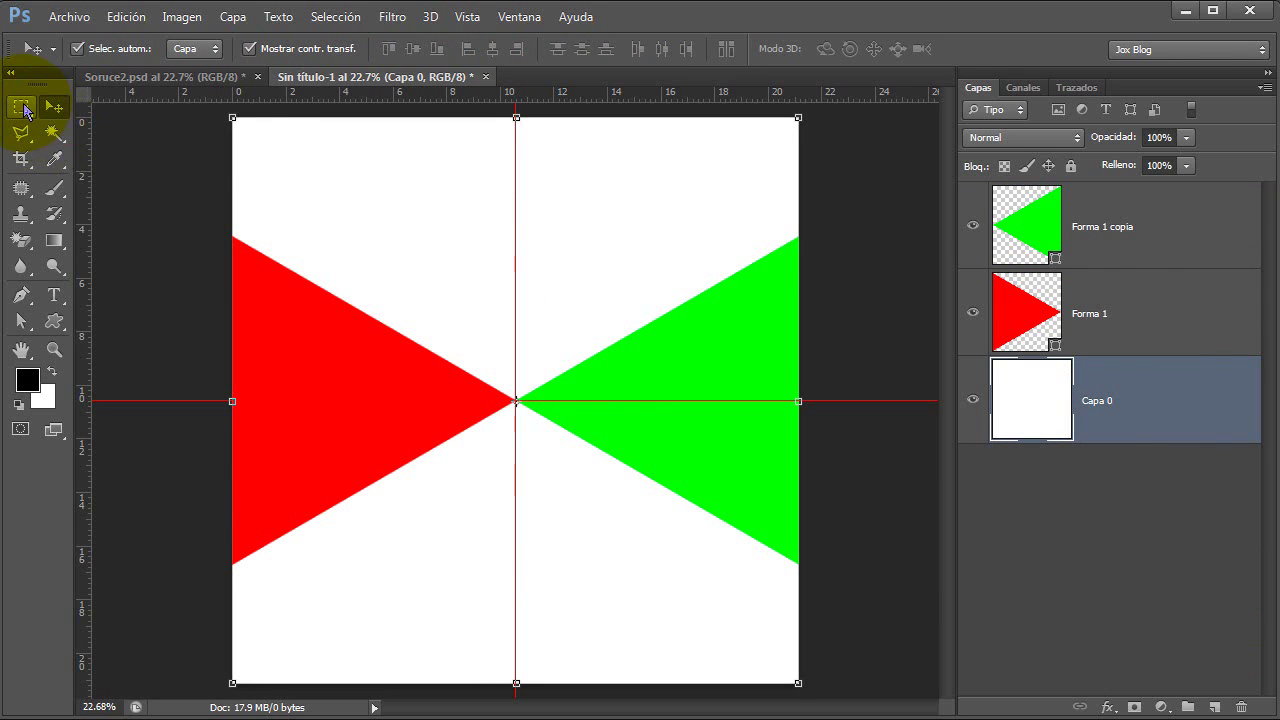
# - Fill the top-left quadrant with a magenta (ff00fe) Solid Color layer
pyautogui.click(130, 103)
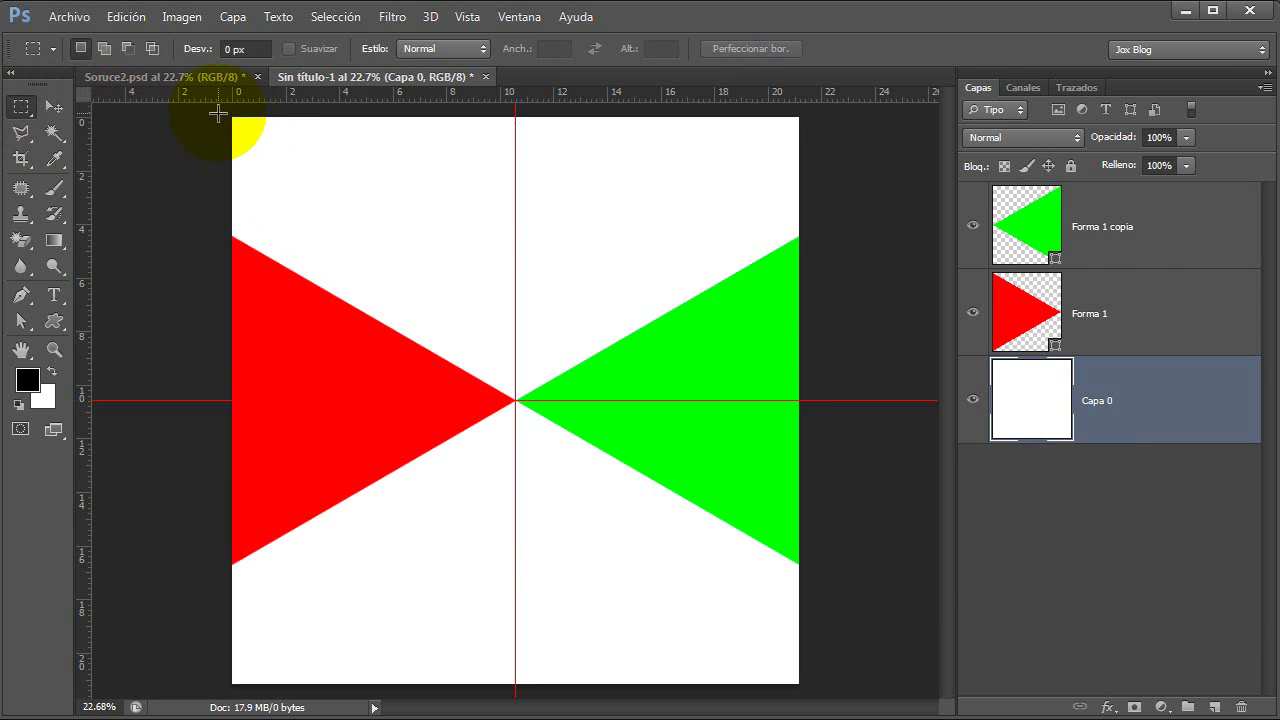
pyautogui.moveTo(218, 115); pyautogui.dragTo(515, 400)
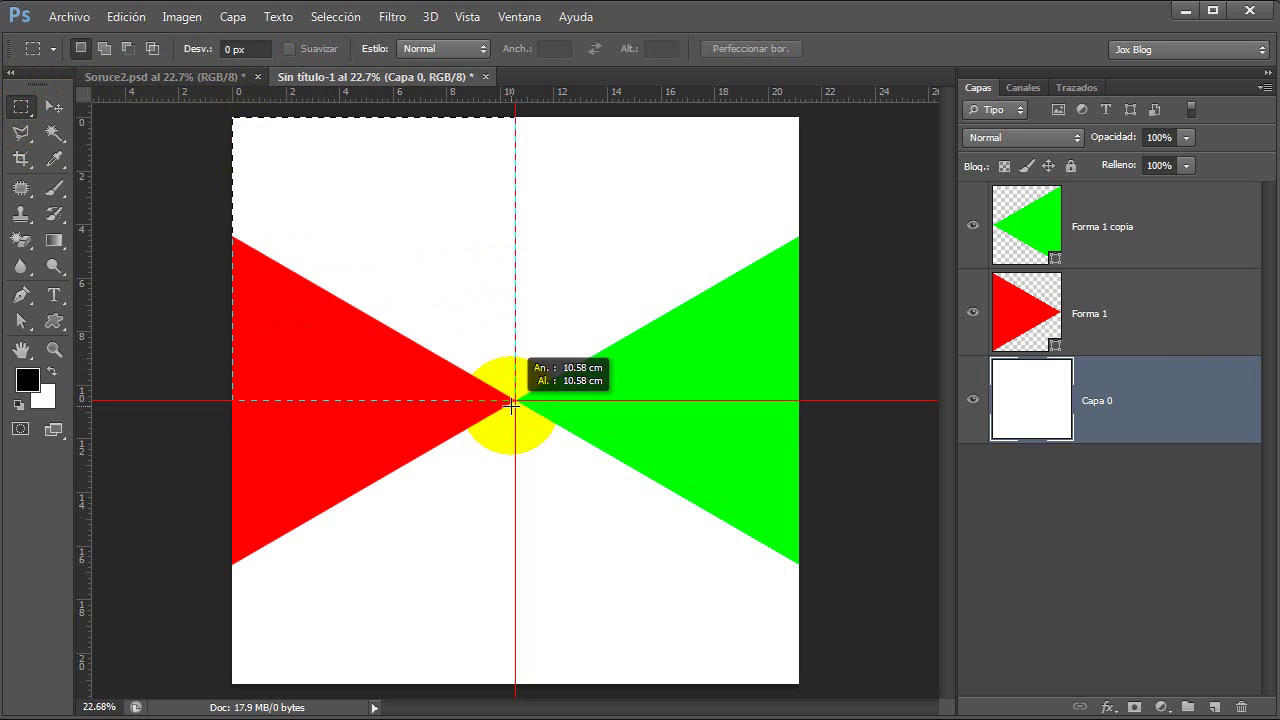
pyautogui.click(1161, 707)
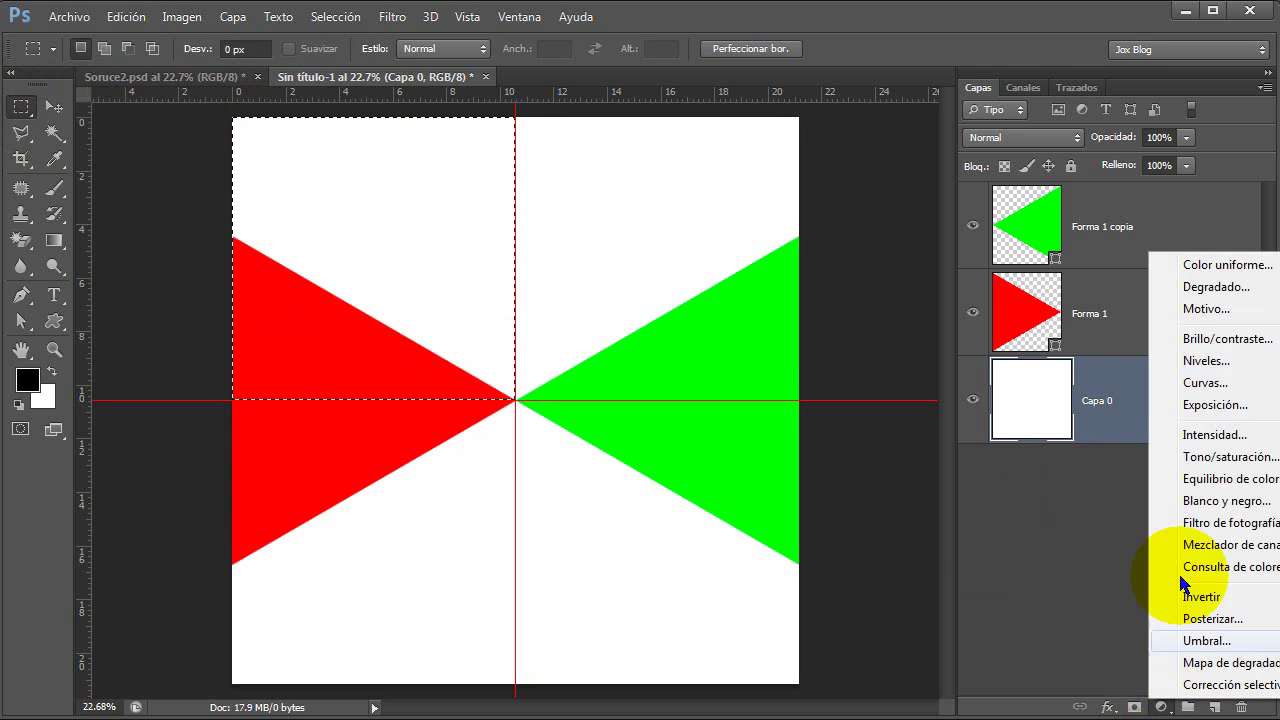
pyautogui.click(1199, 266)
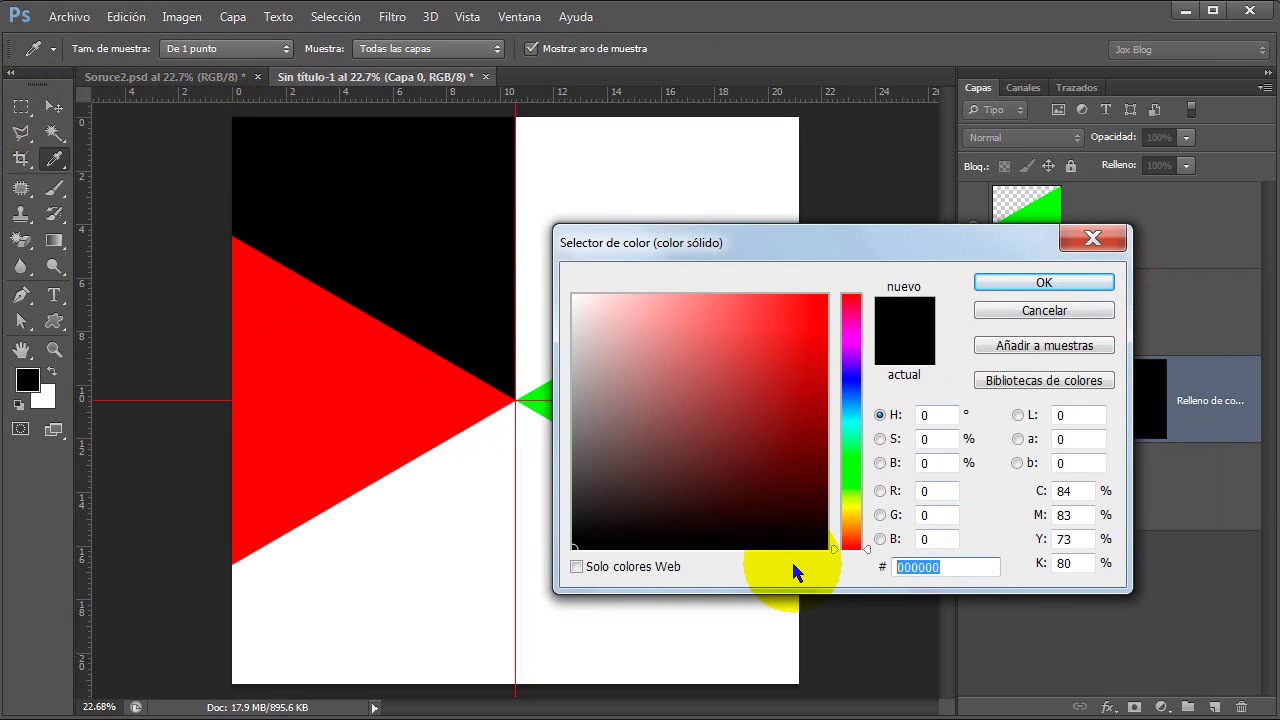
pyautogui.write('ff00fe')
pyautogui.click(1043, 284)
# - Fill the top-right quadrant with a blue (0000ff) Solid Color layer
pyautogui.press('m')
pyautogui.moveTo(798, 401); pyautogui.dragTo(519, 106)
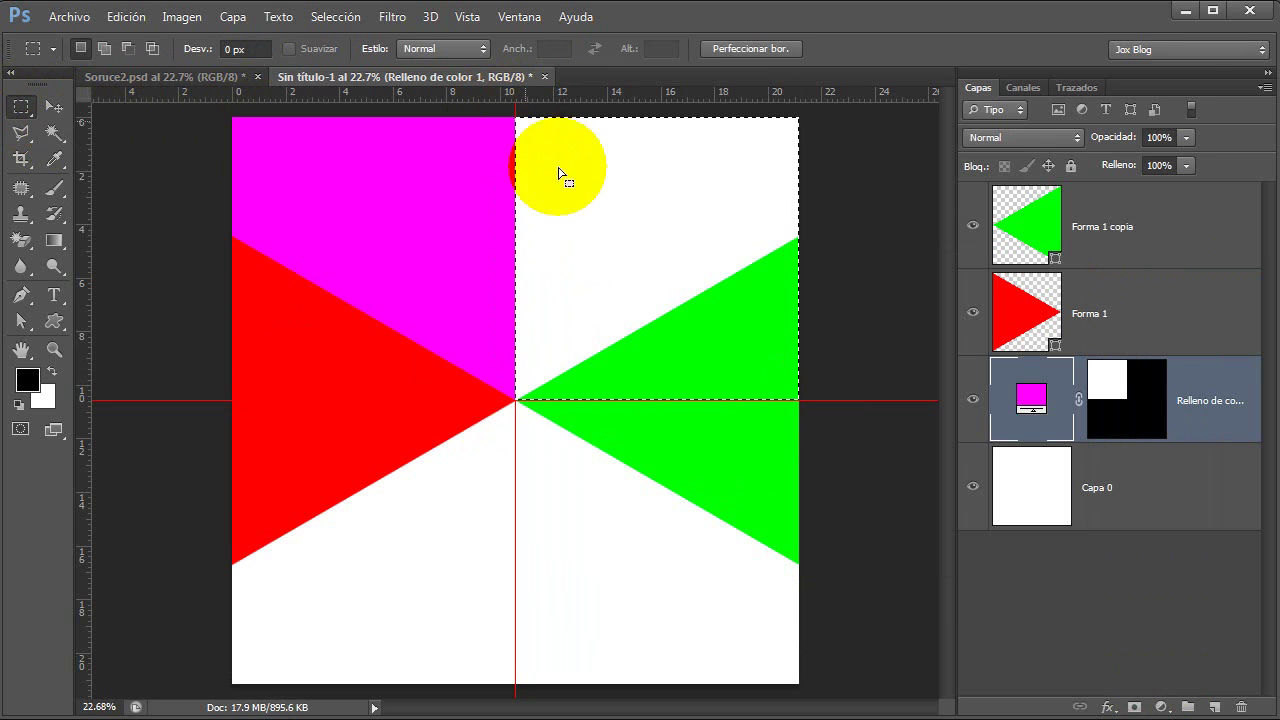
pyautogui.click(1160, 706)
pyautogui.click(1161, 270)
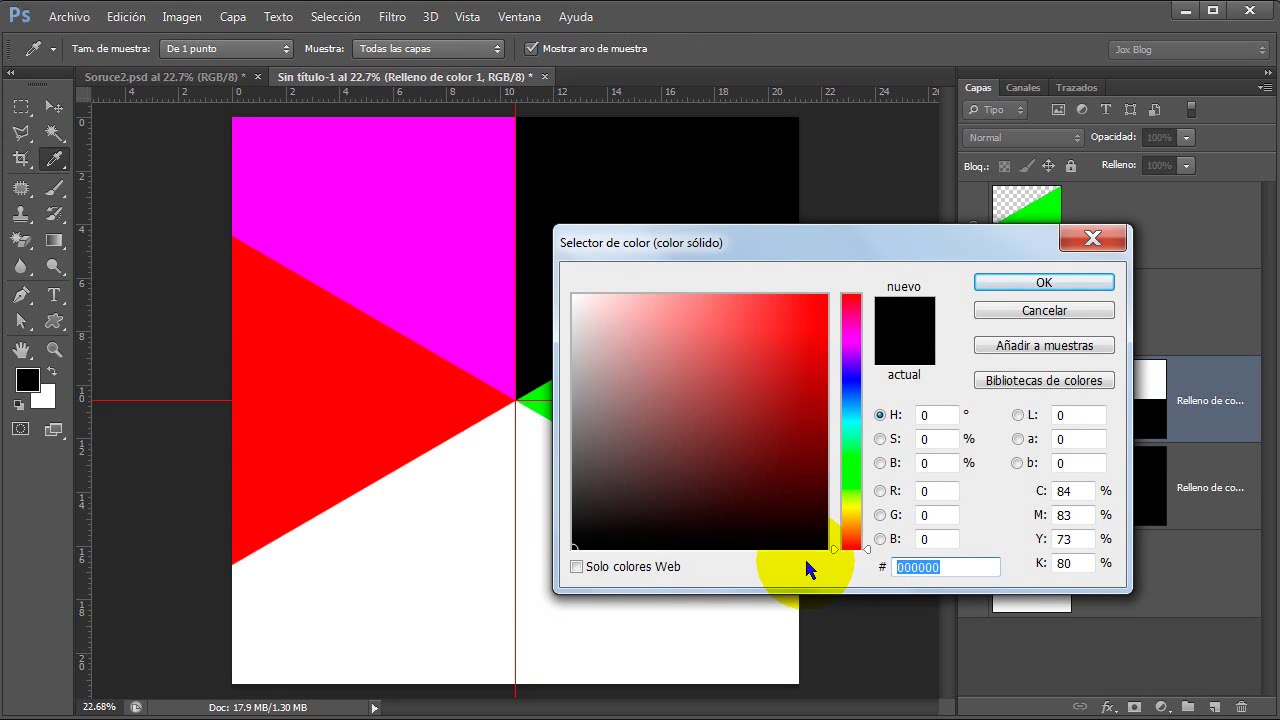
pyautogui.write('00')
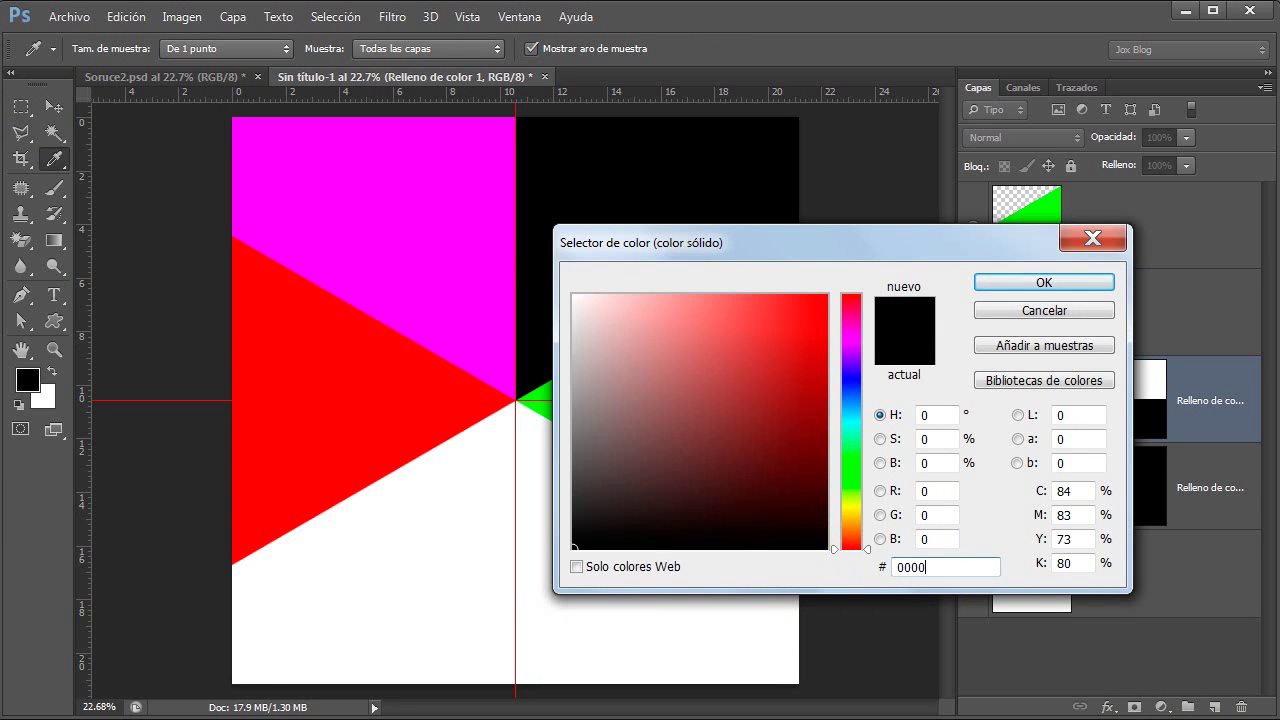
pyautogui.write('f')
pyautogui.write('f')
pyautogui.click(1030, 284)
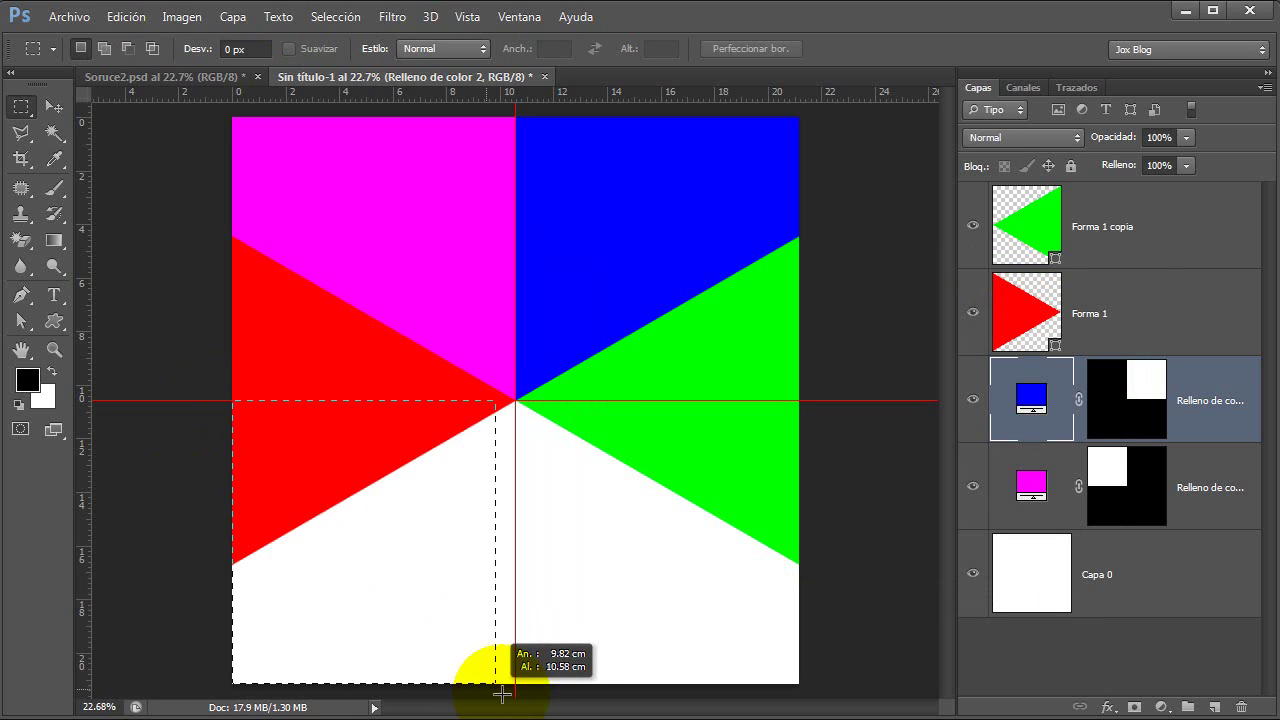
# - Fill the bottom-left quadrant with an orange (ff7f00) Solid Color layer
pyautogui.moveTo(215, 404); pyautogui.dragTo(515, 684)
pyautogui.click(1163, 708)
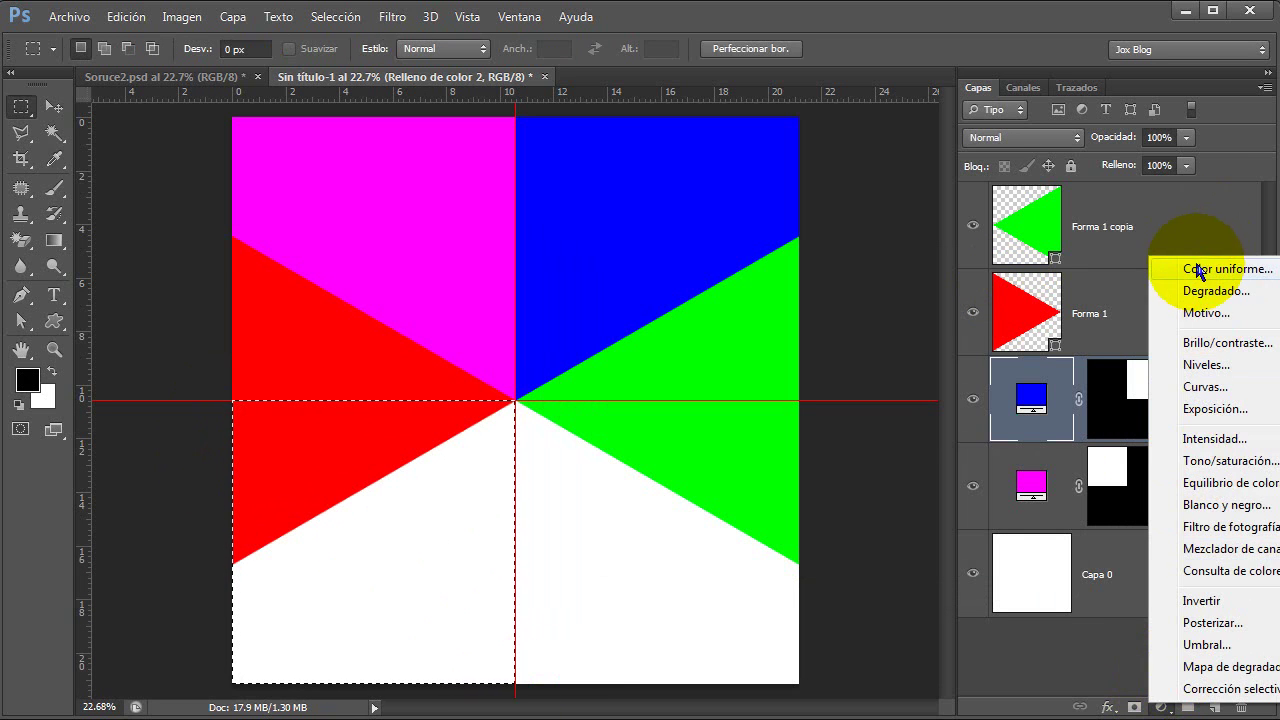
pyautogui.click(1185, 266)
pyautogui.write('f')
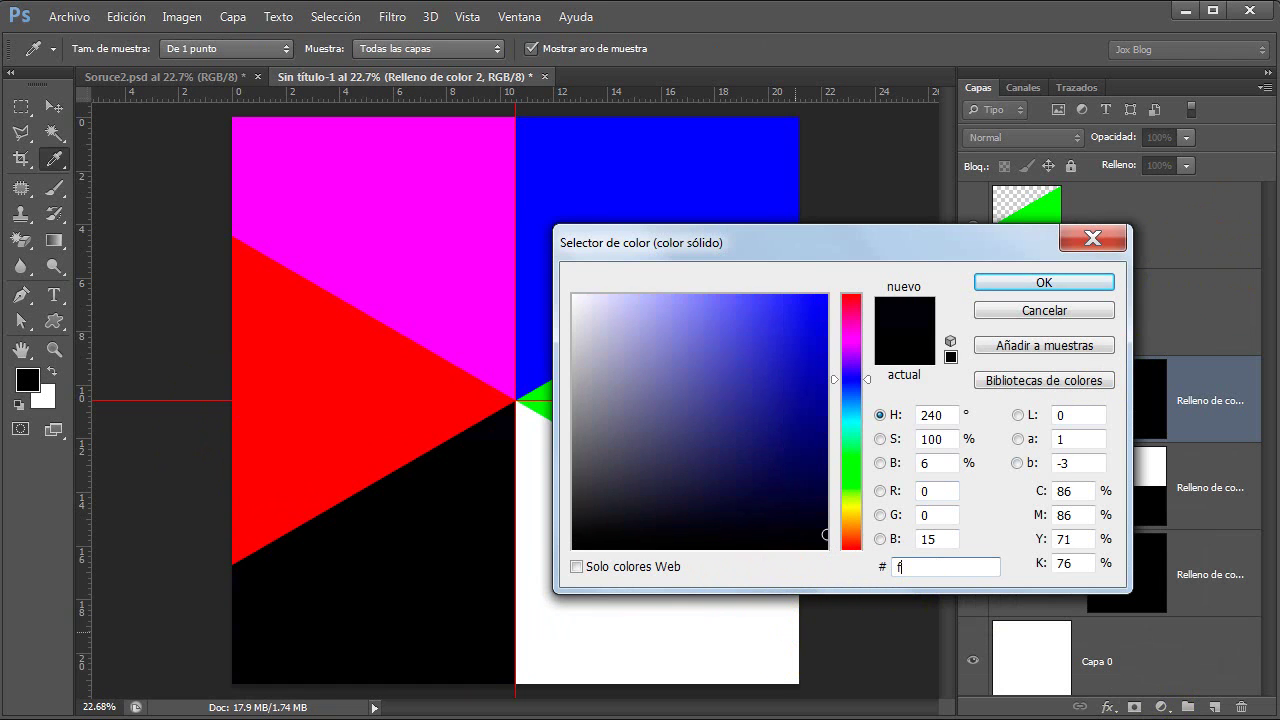
pyautogui.write('f7f00')
pyautogui.click(1044, 282)
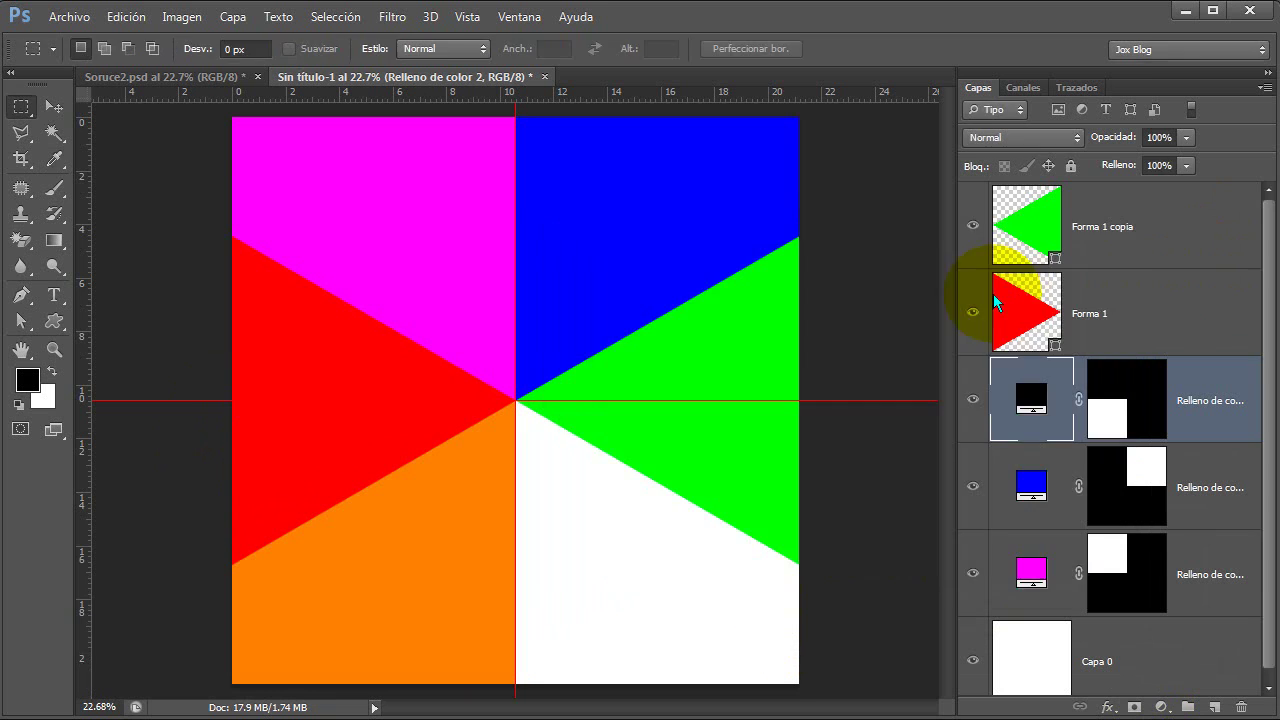
# - Fill the bottom-right quadrant with a yellow (fefe00) Solid Color layer
pyautogui.press('m')
pyautogui.moveTo(798, 684); pyautogui.dragTo(511, 401)
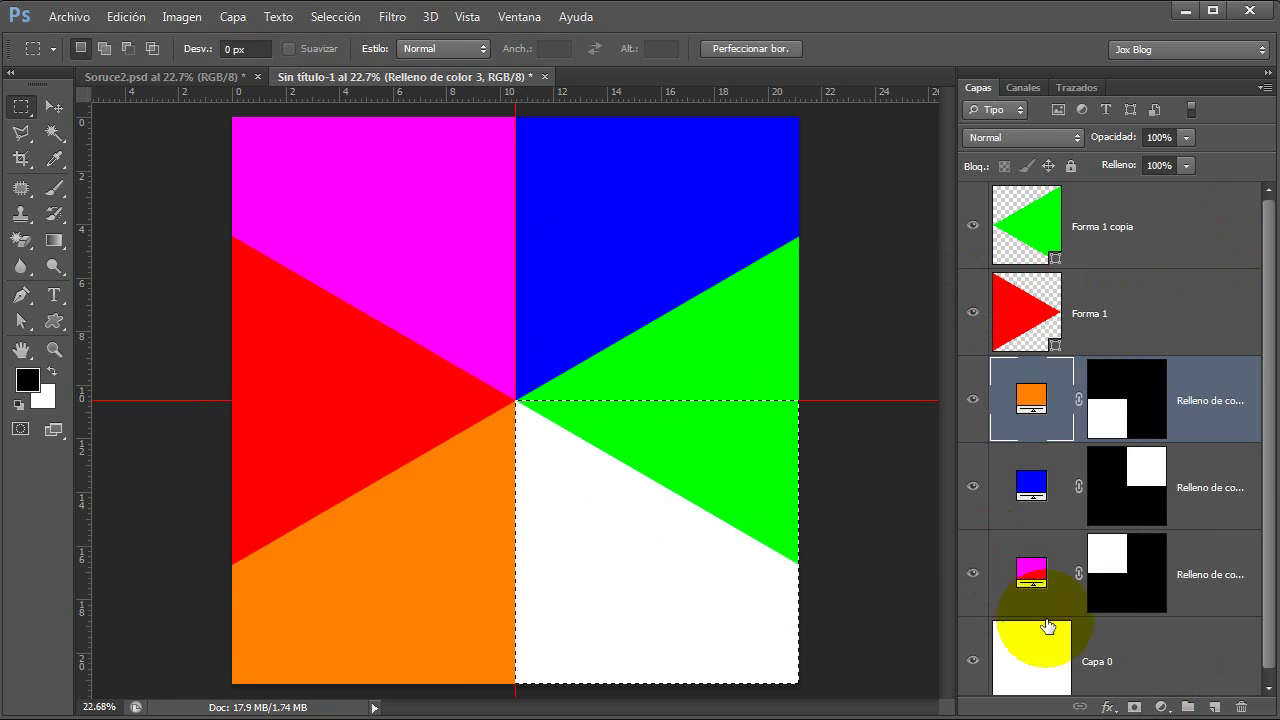
pyautogui.click(1161, 707)
pyautogui.click(1200, 274)
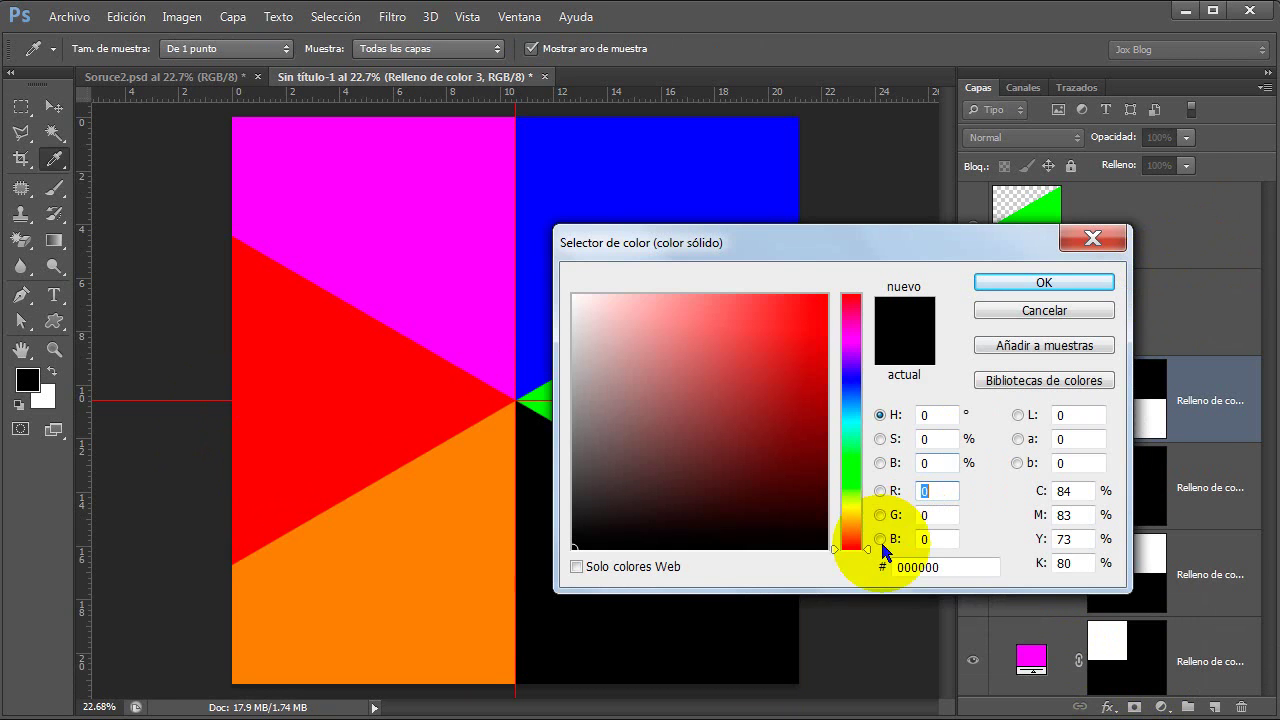
pyautogui.write('fefe0')
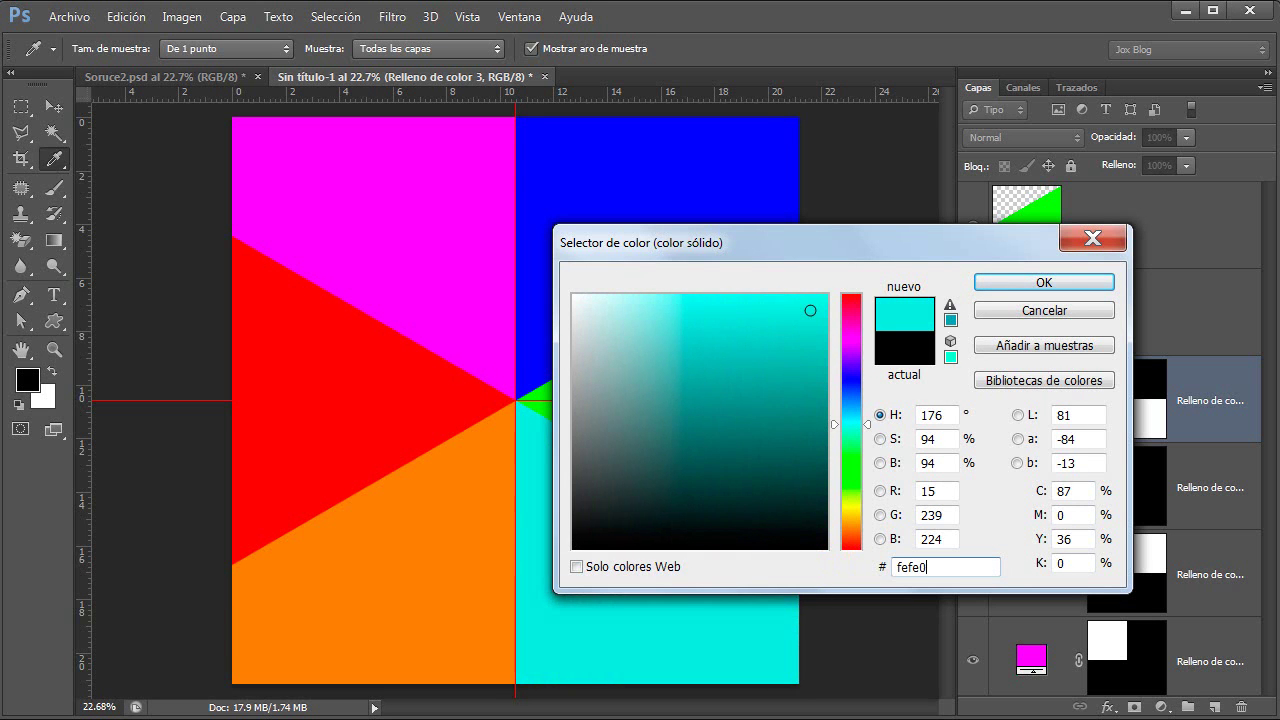
pyautogui.write('0')
pyautogui.click(1069, 288)
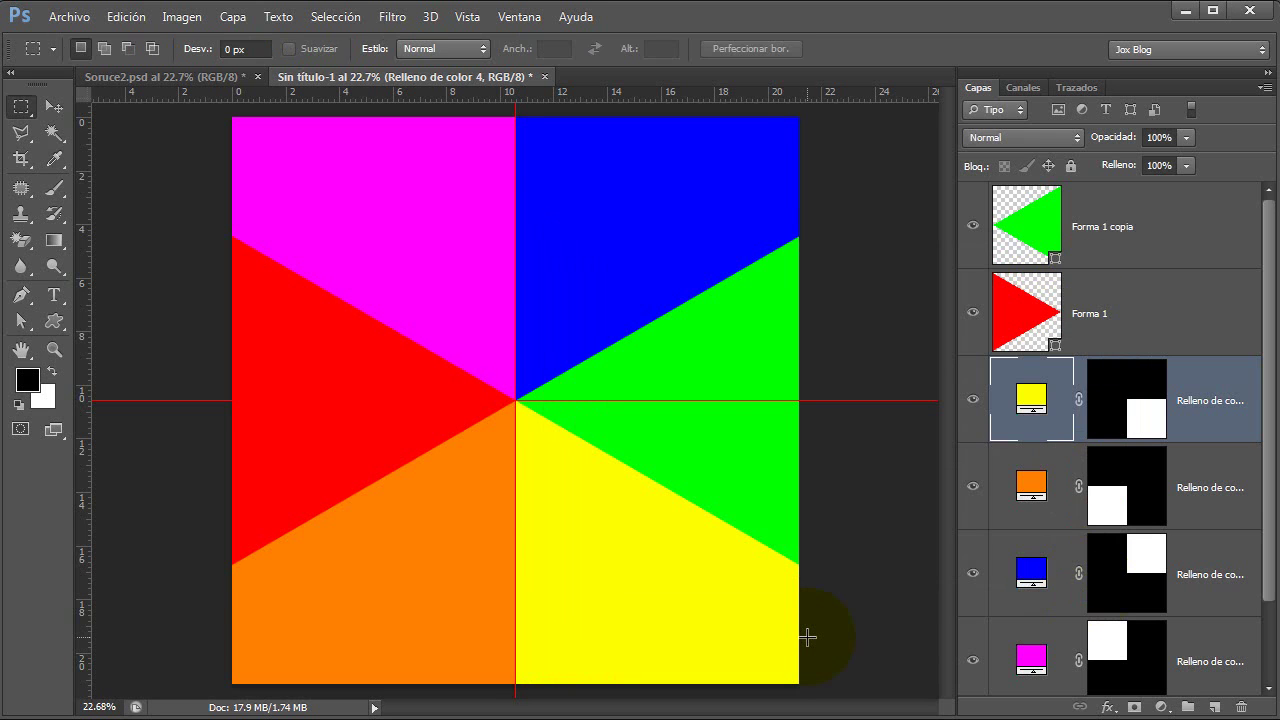
pyautogui.click(1097, 245)
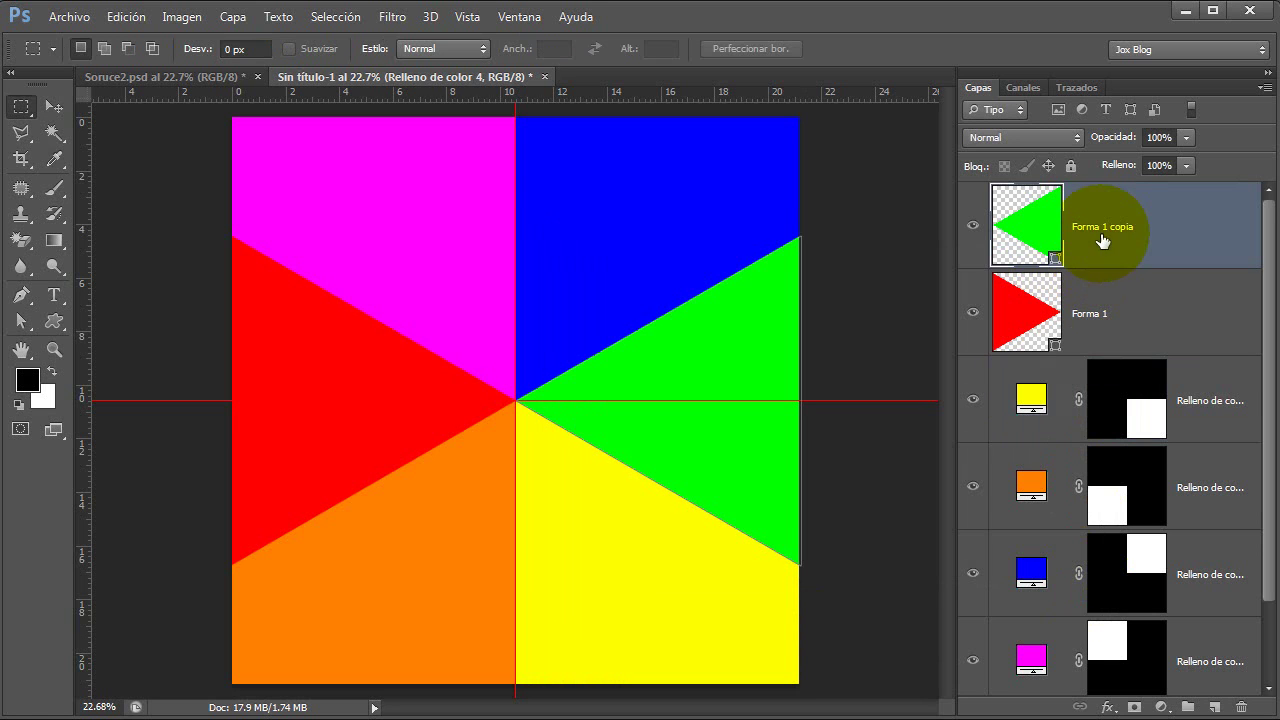
# - Stamp the sunburst into new layer Capa 1; group the shapes and fills as hidden 'Figuras'
pyautogui.click(1214, 707)
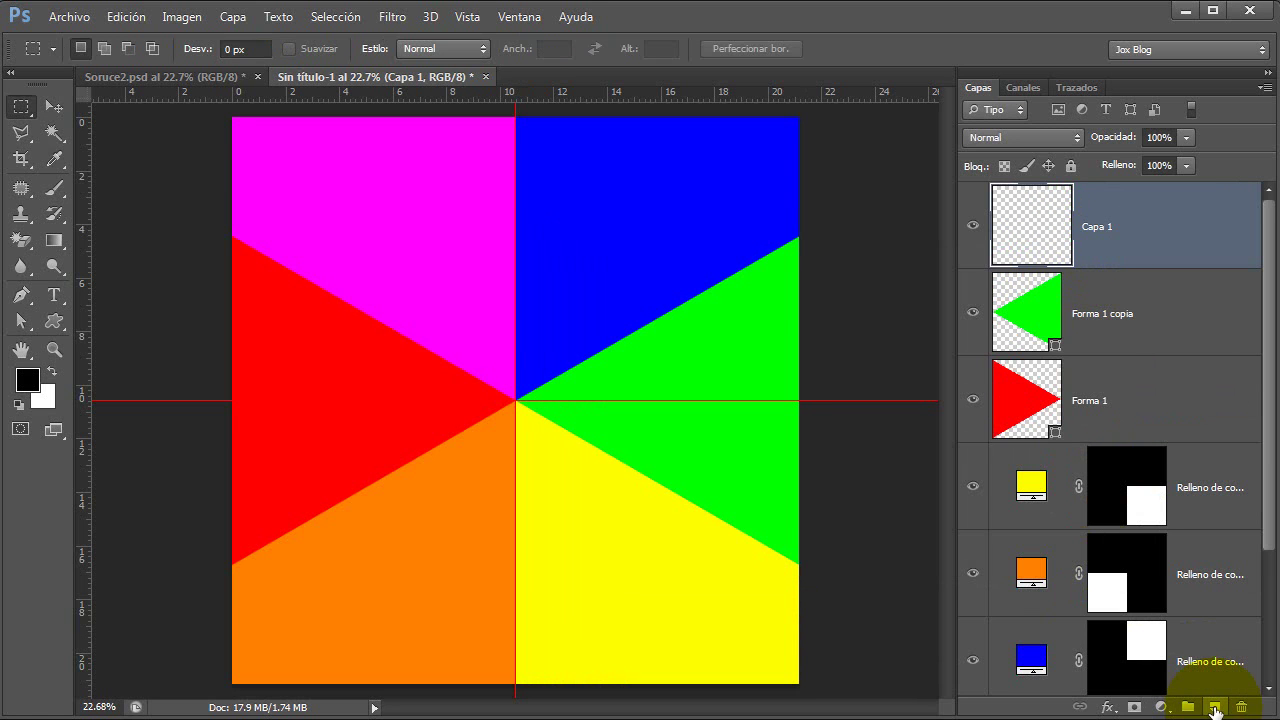
pyautogui.hotkey('ctrl', 'shift', 'alt', 'e')
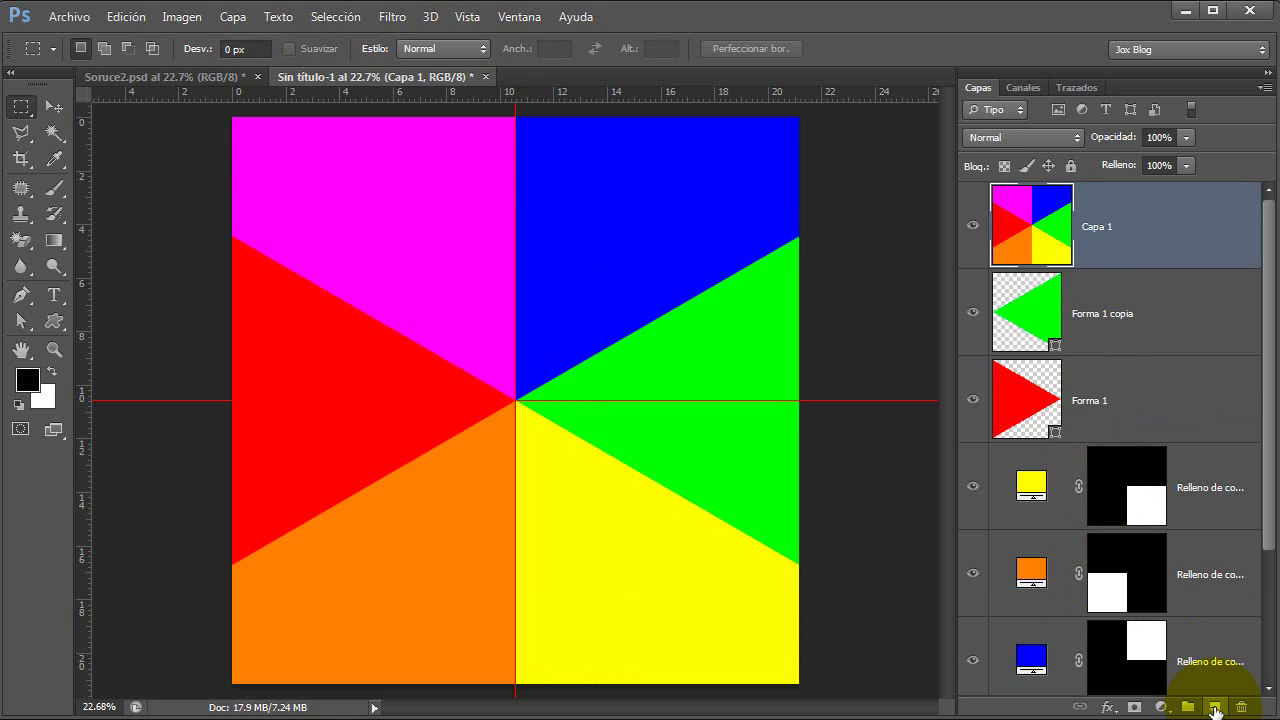
pyautogui.click(1120, 312)
pyautogui.scroll(-3, 1214, 450)
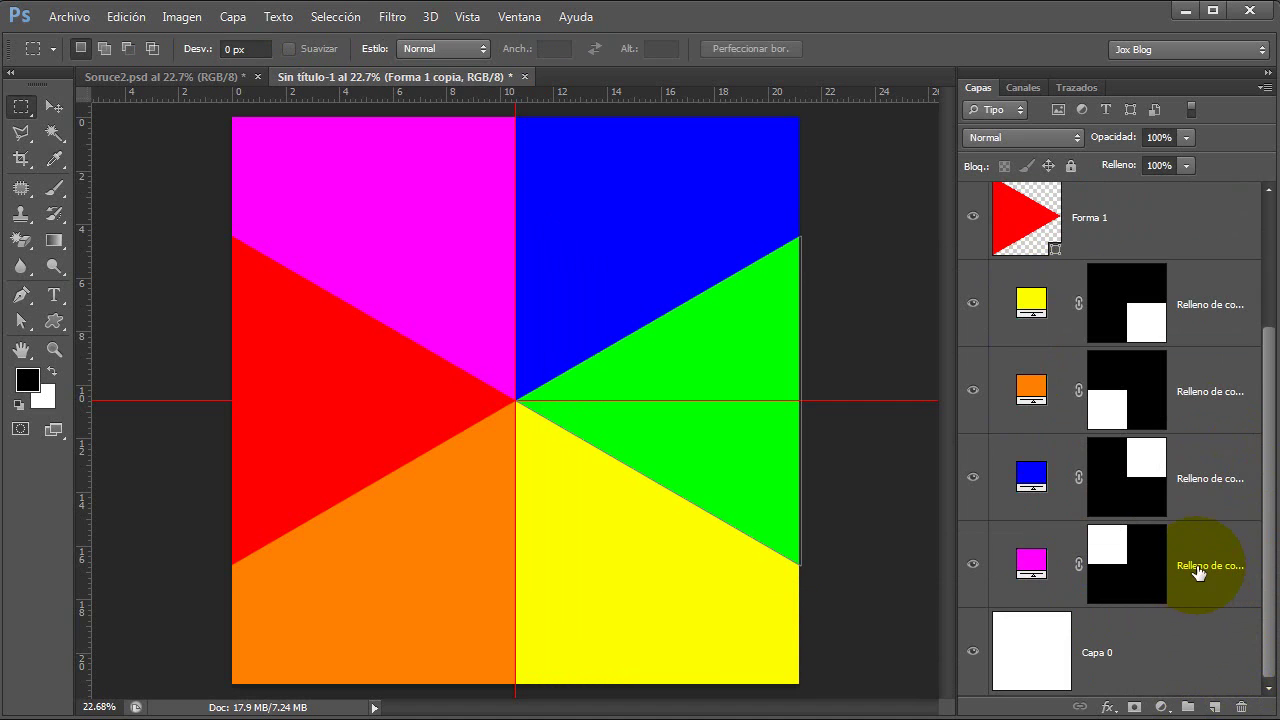
pyautogui.keyDown('shift'); pyautogui.click(1199, 571); pyautogui.keyUp('shift')
pyautogui.hotkey('ctrl', 'g')
pyautogui.doubleClick(1053, 281)
pyautogui.write('Figuras')
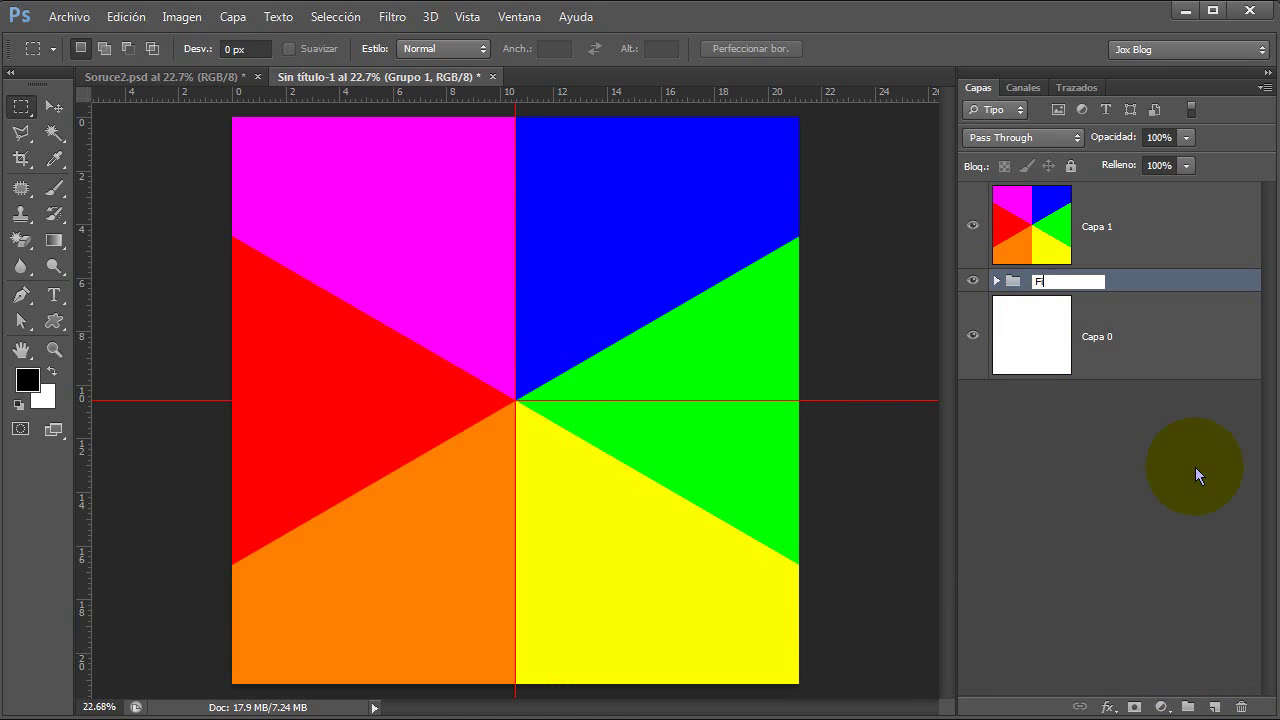
pyautogui.click(1045, 347)
pyautogui.click(972, 281)
pyautogui.keyDown('ctrl'); pyautogui.click(777, 500); pyautogui.keyUp('ctrl')
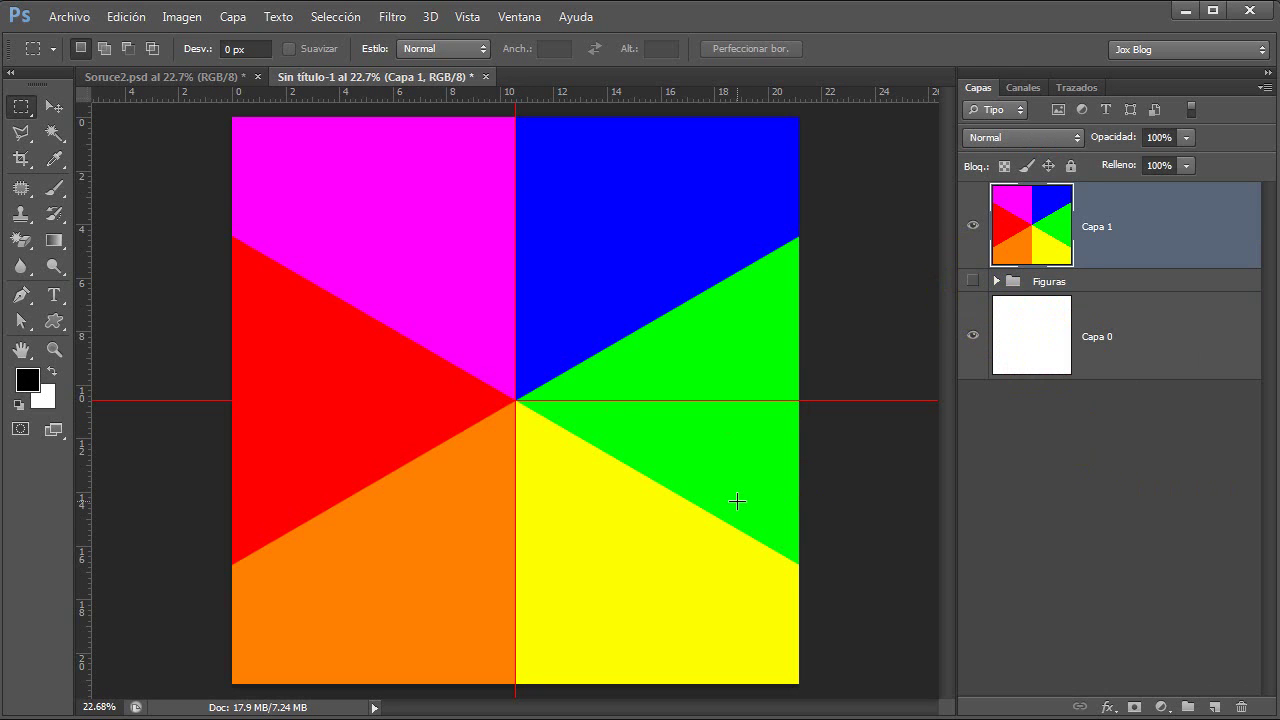
pyautogui.hotkey('ctrl', '-')
pyautogui.hotkey('ctrl', '-')
pyautogui.hotkey('ctrl', '-')
pyautogui.hotkey('ctrl', '-')
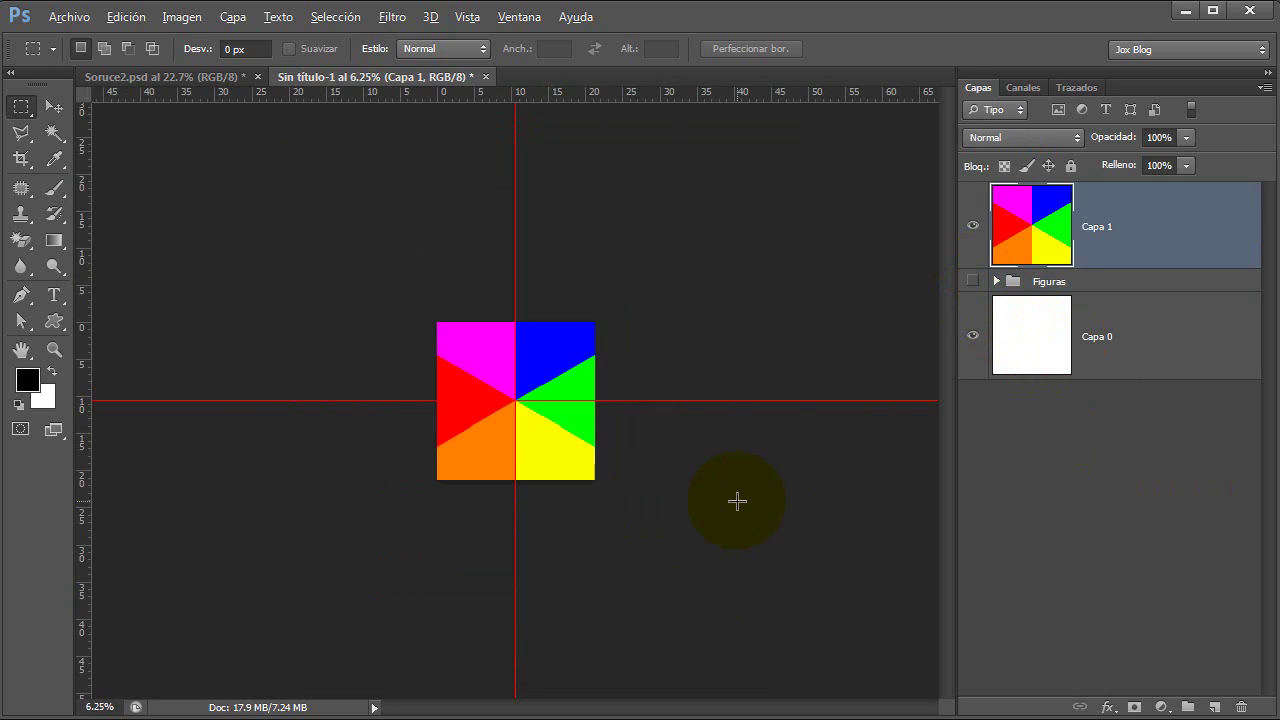
# - Rotate Capa 1 by -12° and scale it to about 120%, then fit the canvas on screen
pyautogui.hotkey('ctrl', 't')
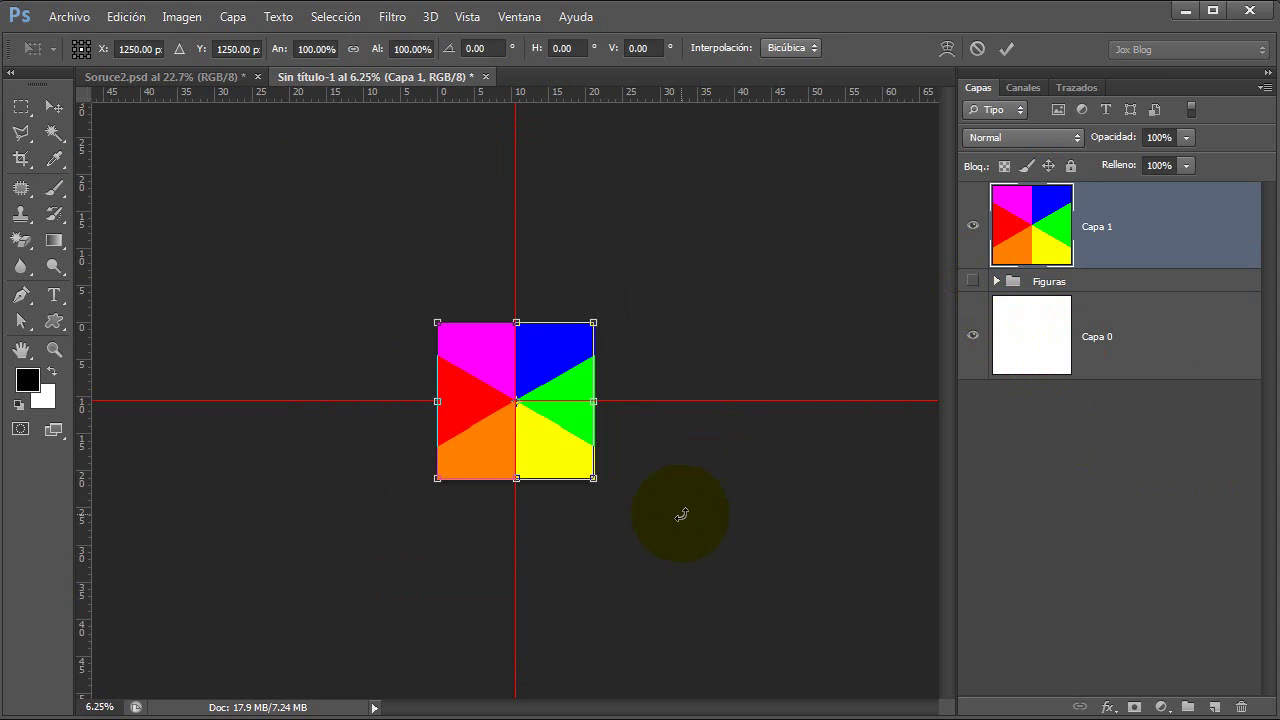
pyautogui.moveTo(595, 546); pyautogui.dragTo(616, 534)
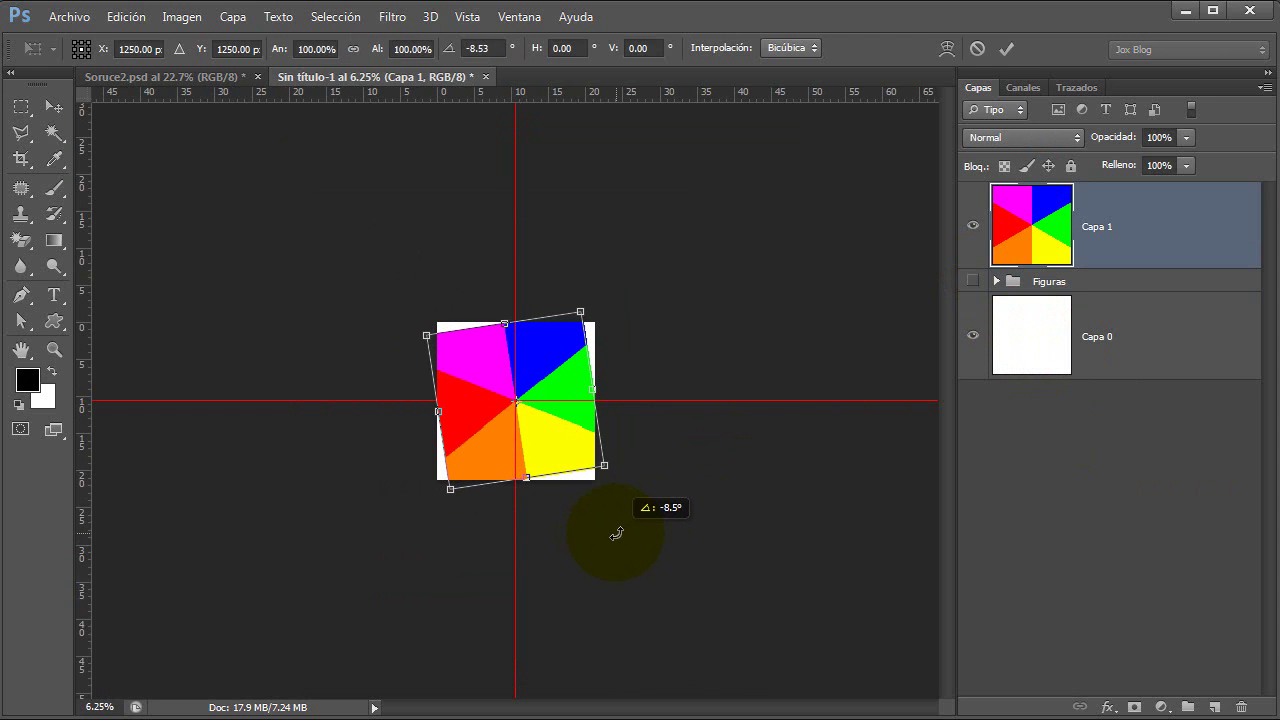
pyautogui.click(478, 47)
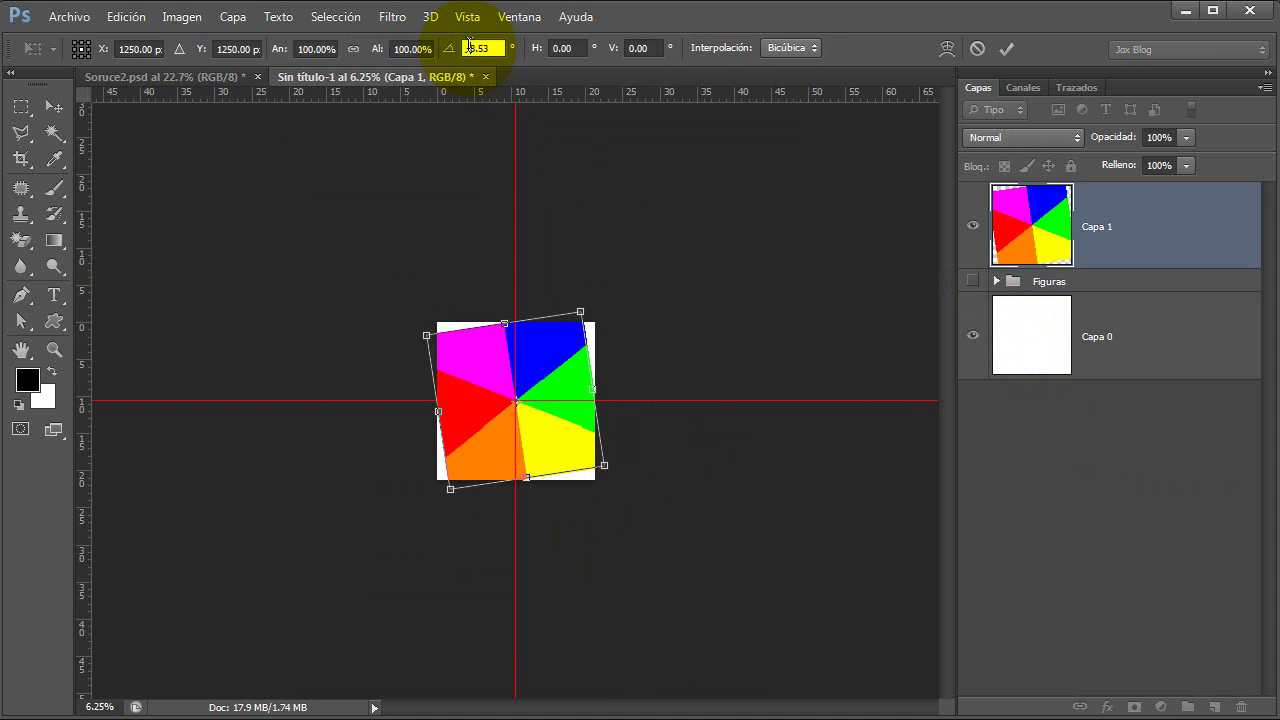
pyautogui.write('-12')
pyautogui.moveTo(603, 478); pyautogui.dragTo(630, 468)
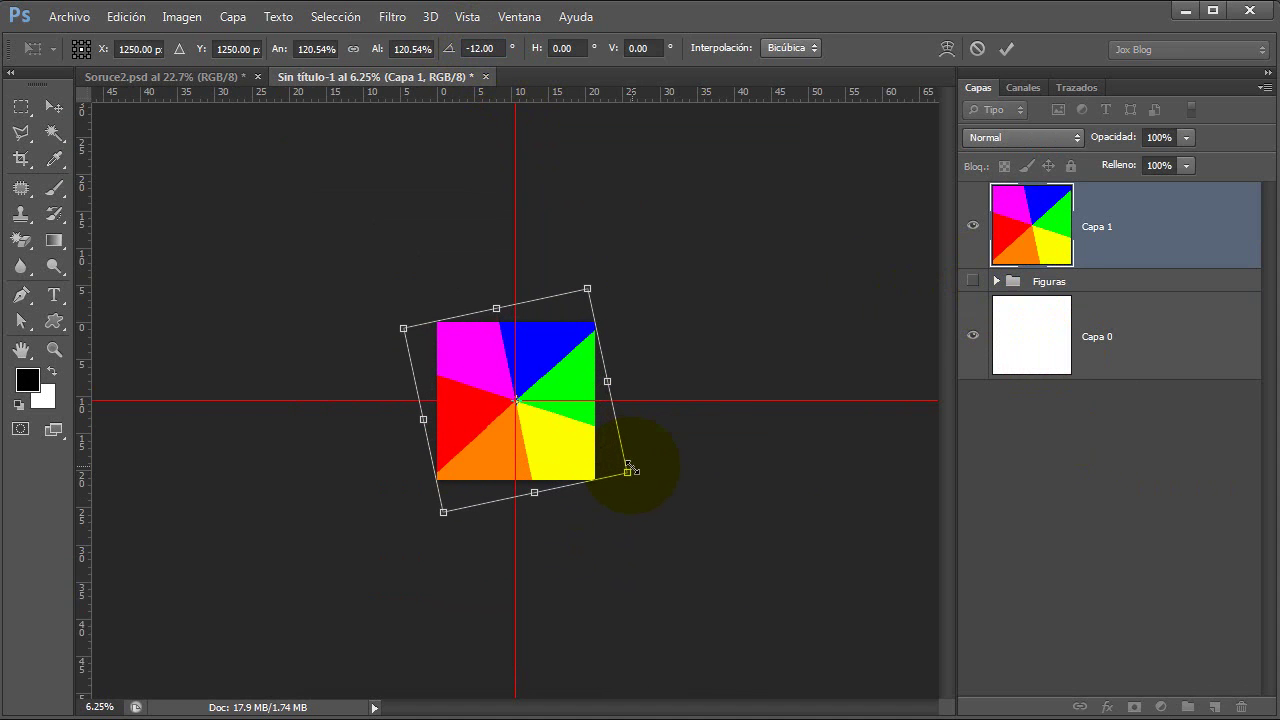
pyautogui.click(1006, 49)
pyautogui.click(54, 349)
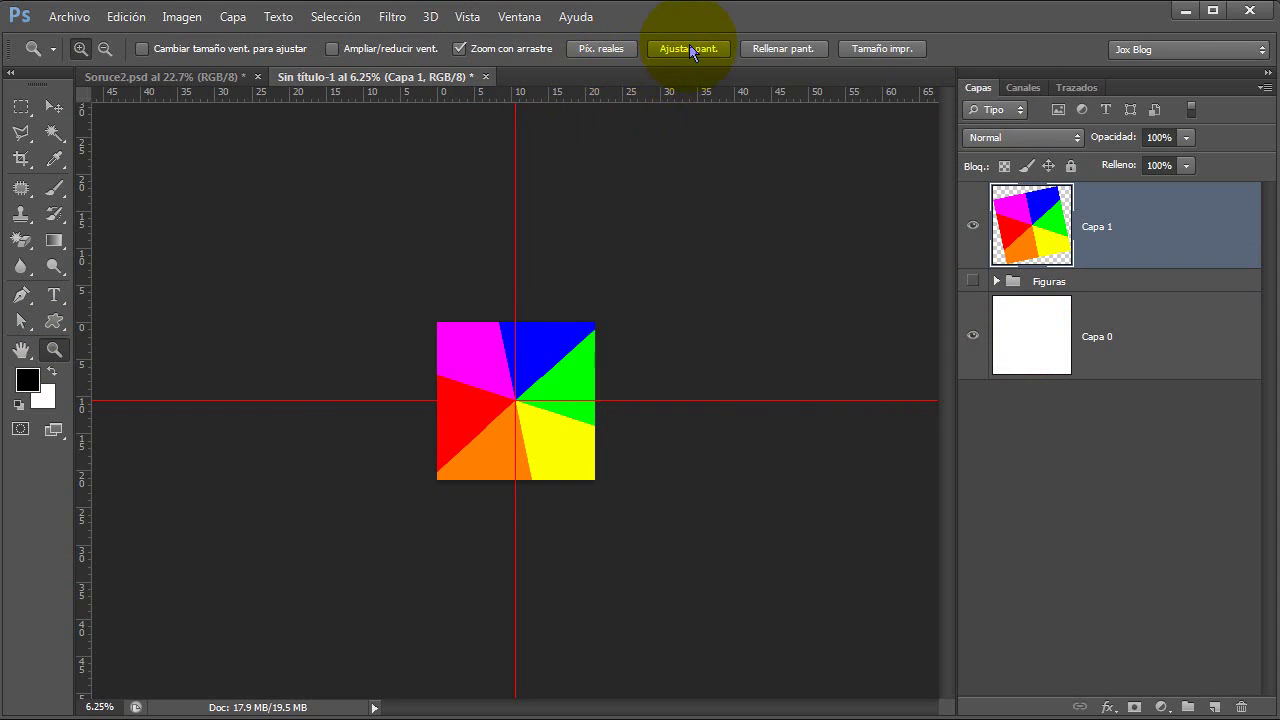
pyautogui.click(688, 48)
pyautogui.click(54, 107)
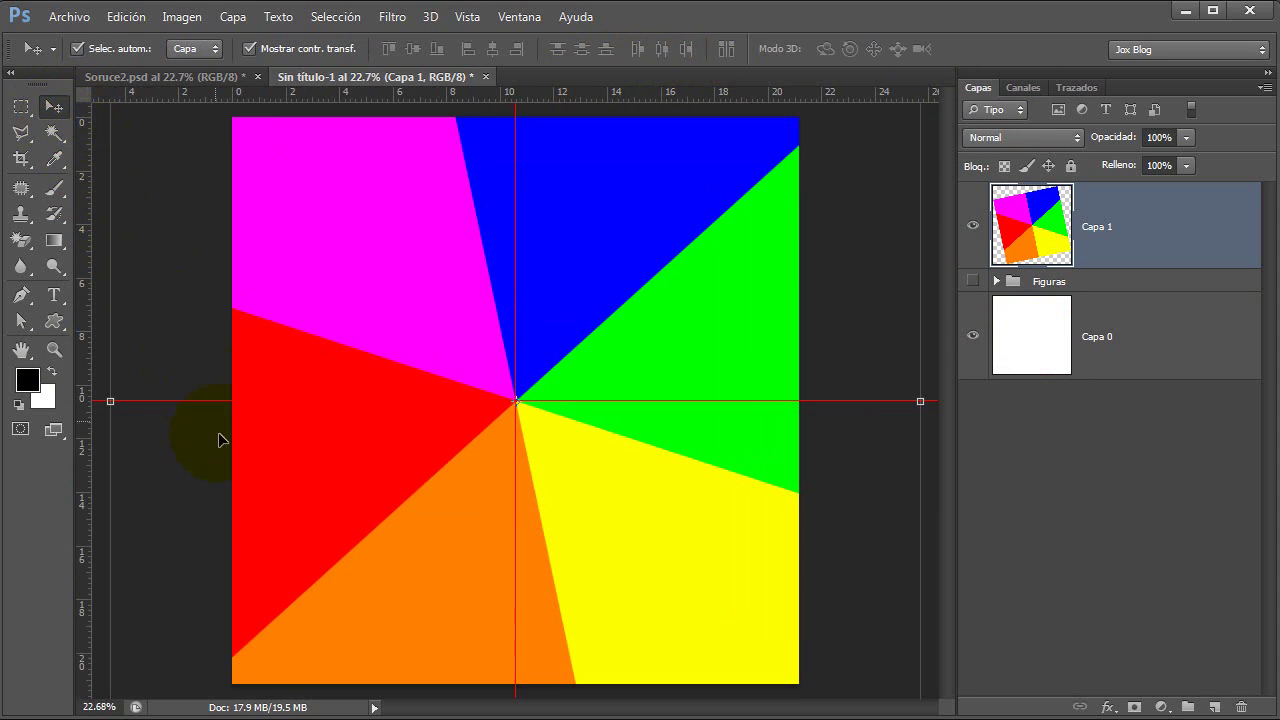
# - Make white the foreground colour and set the Type tool's anti-aliasing to Enfocado
pyautogui.click(52, 372)
pyautogui.press('d')
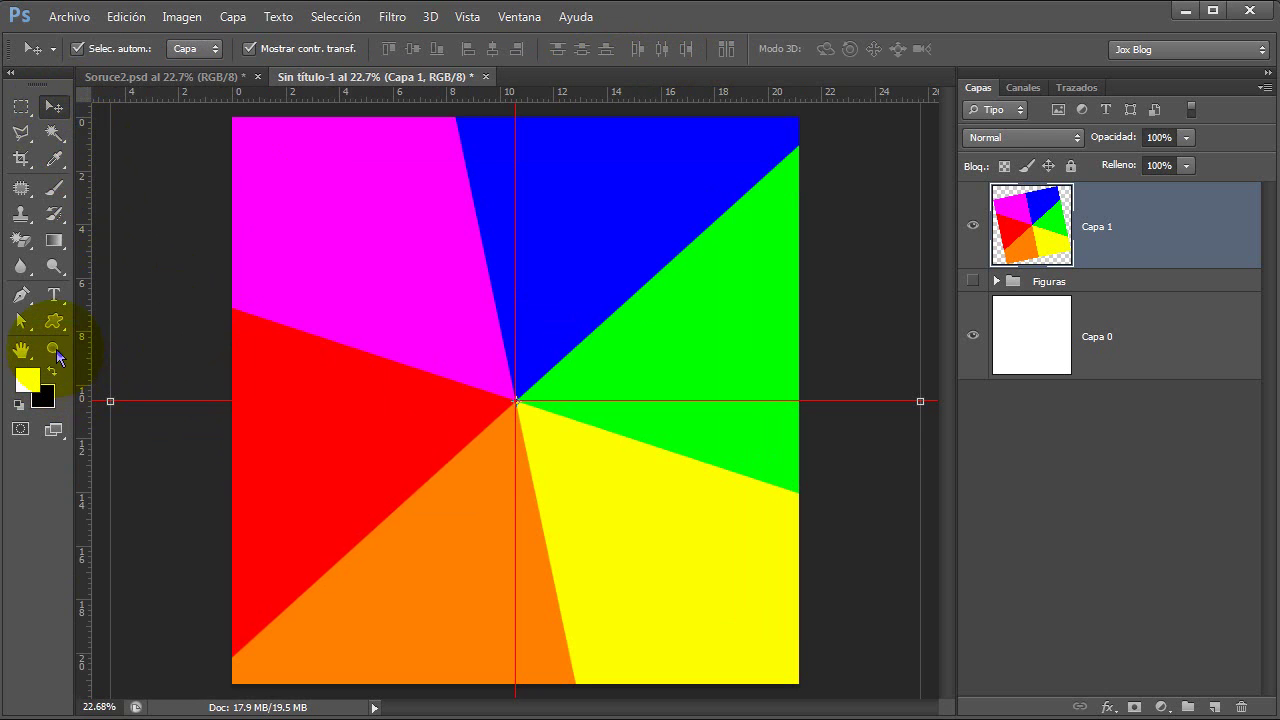
pyautogui.press('x')
pyautogui.click(55, 295)
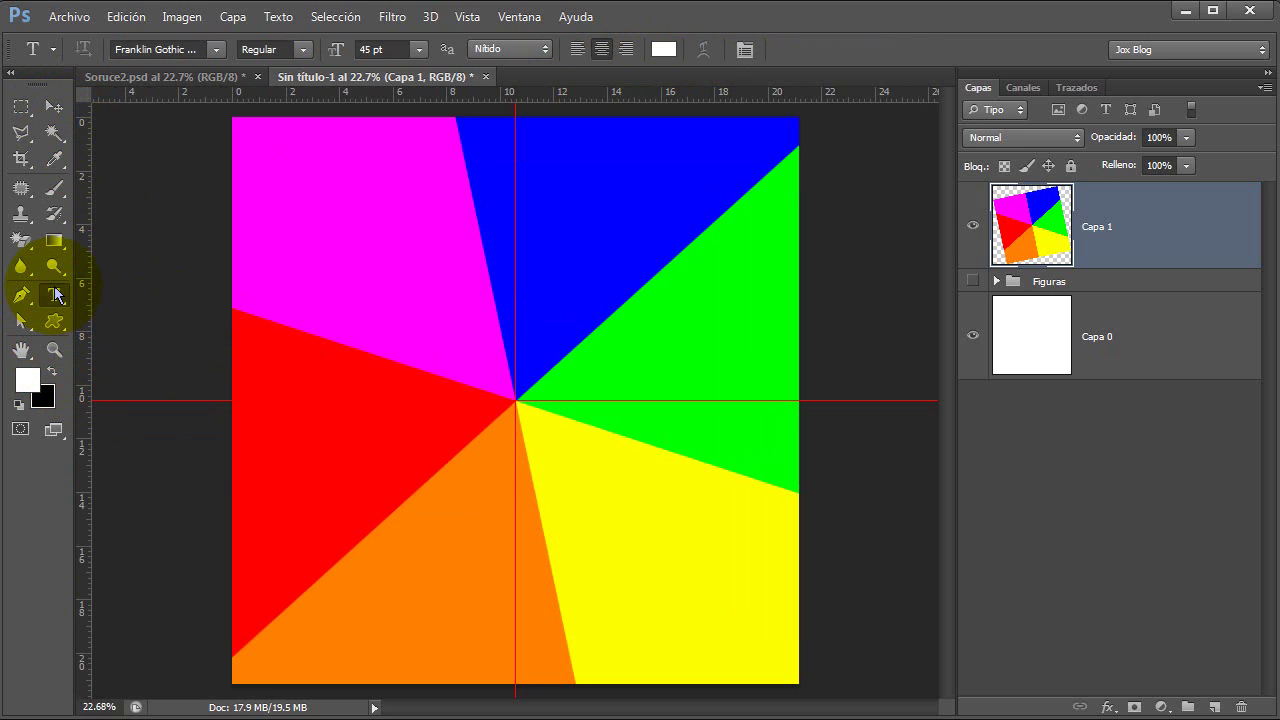
pyautogui.click(184, 47)
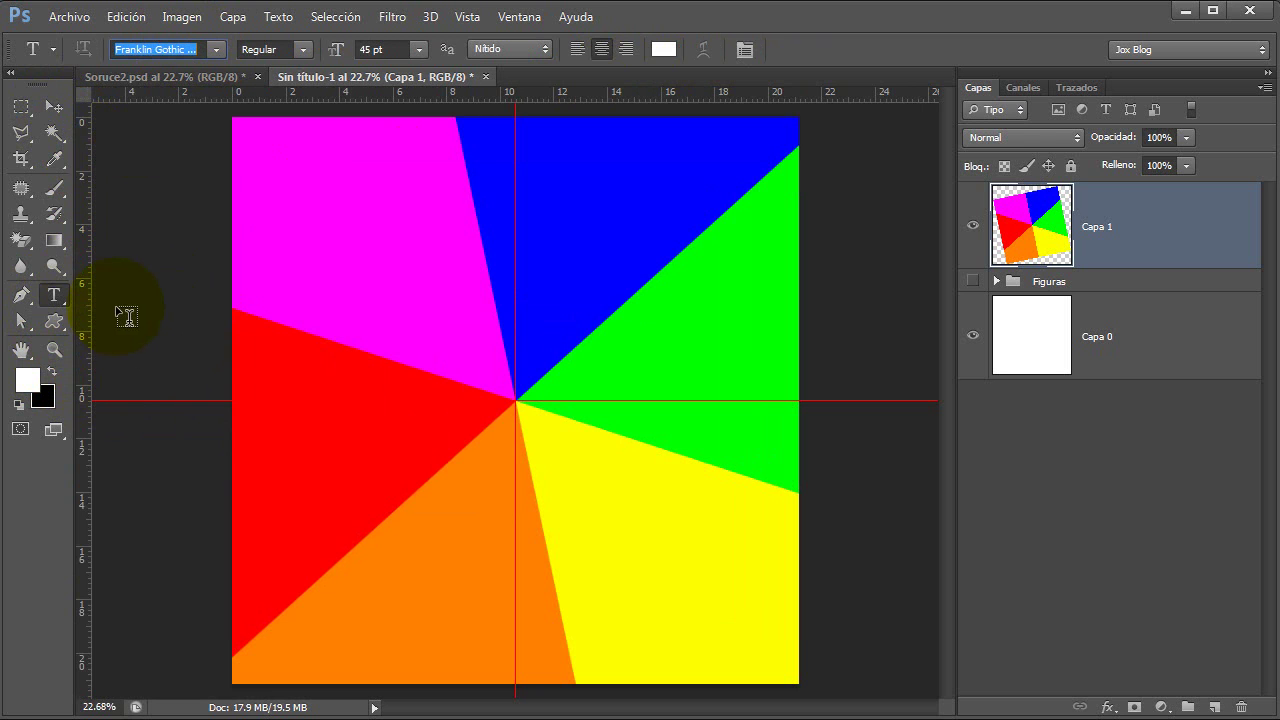
pyautogui.click(524, 52)
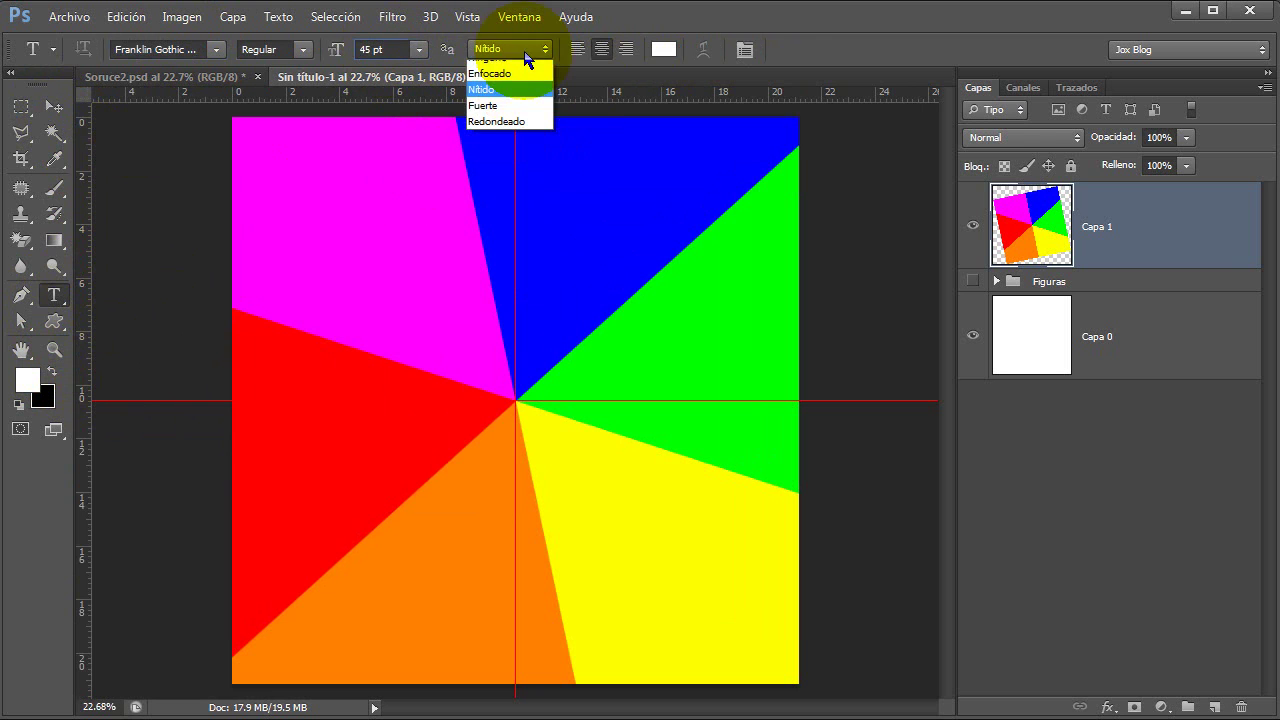
pyautogui.click(505, 74)
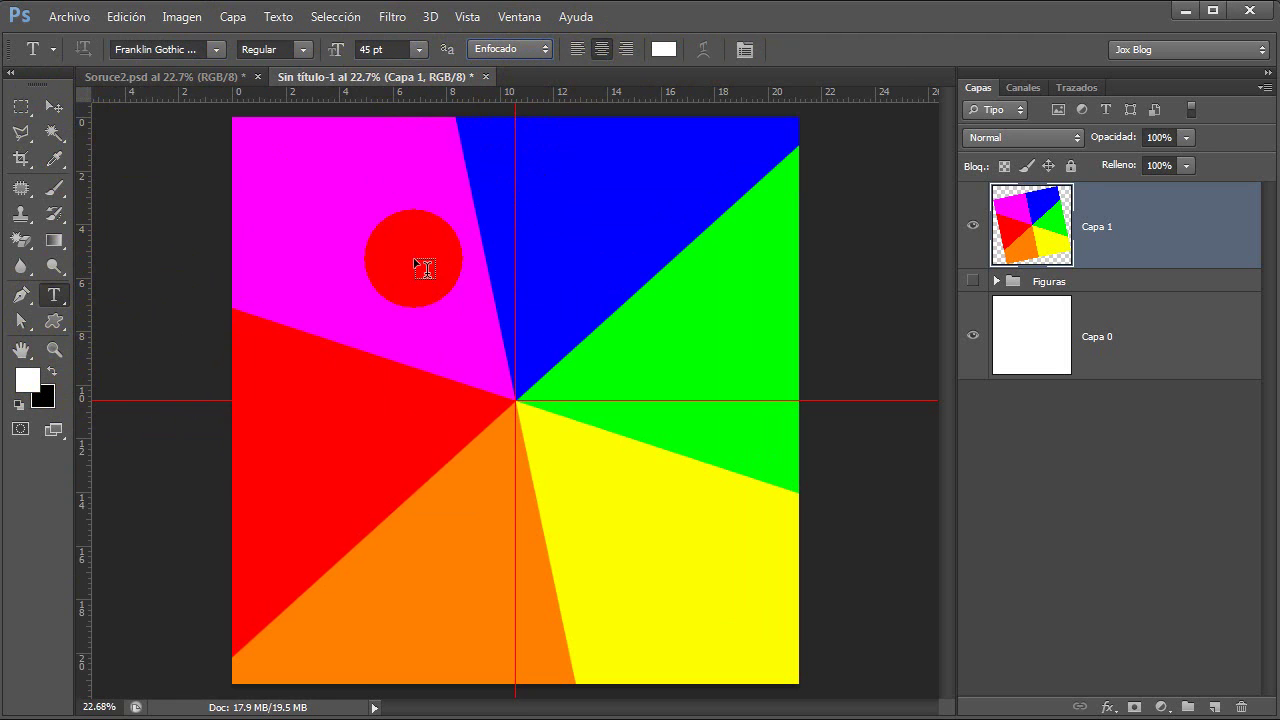
# - Type the two-line caption 'ESTUDIA DISEÑO / GRAFICO DECÍAN...'
pyautogui.click(392, 263)
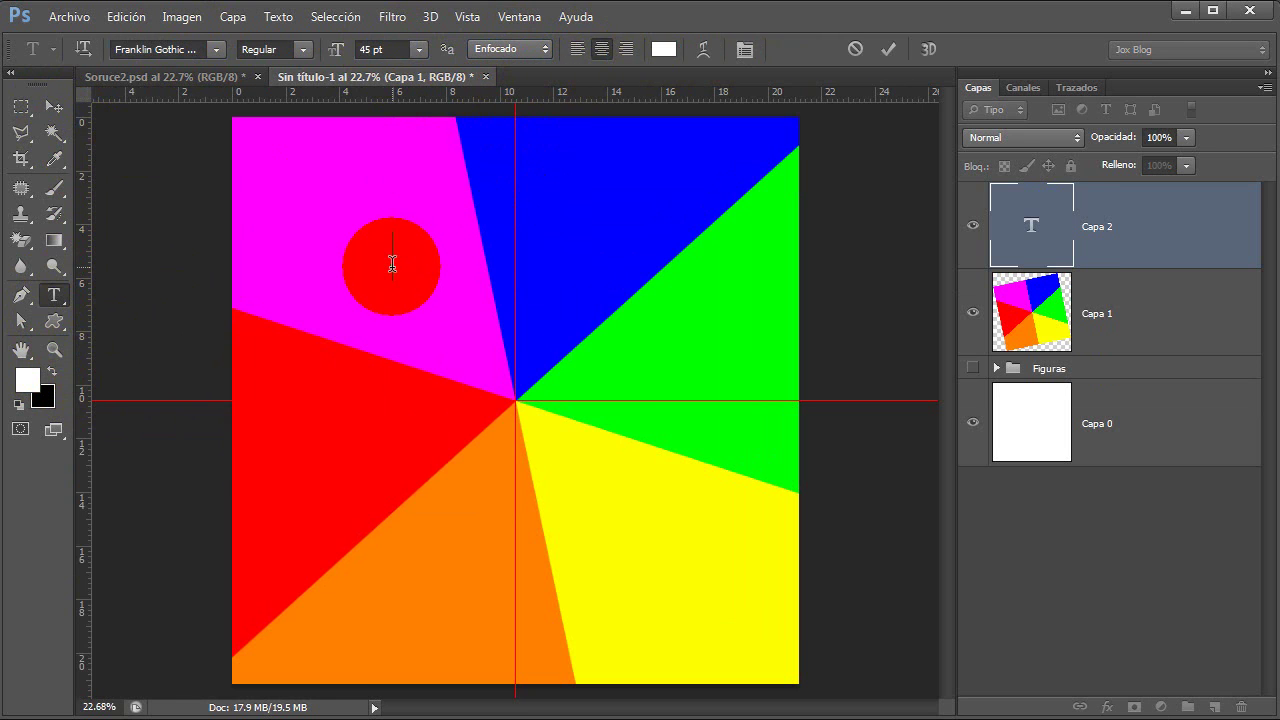
pyautogui.write('ESTUDIA DISE')
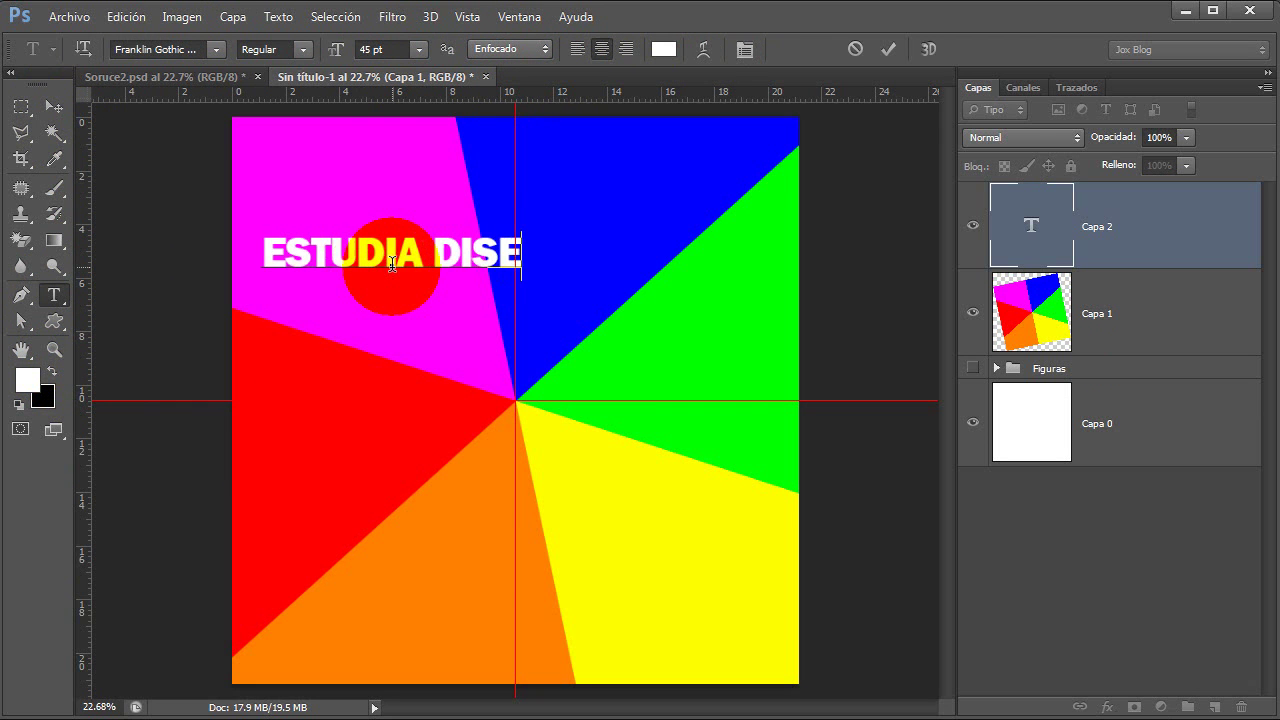
pyautogui.write('ÑO')
pyautogui.press('Return')
pyautogui.write('G')
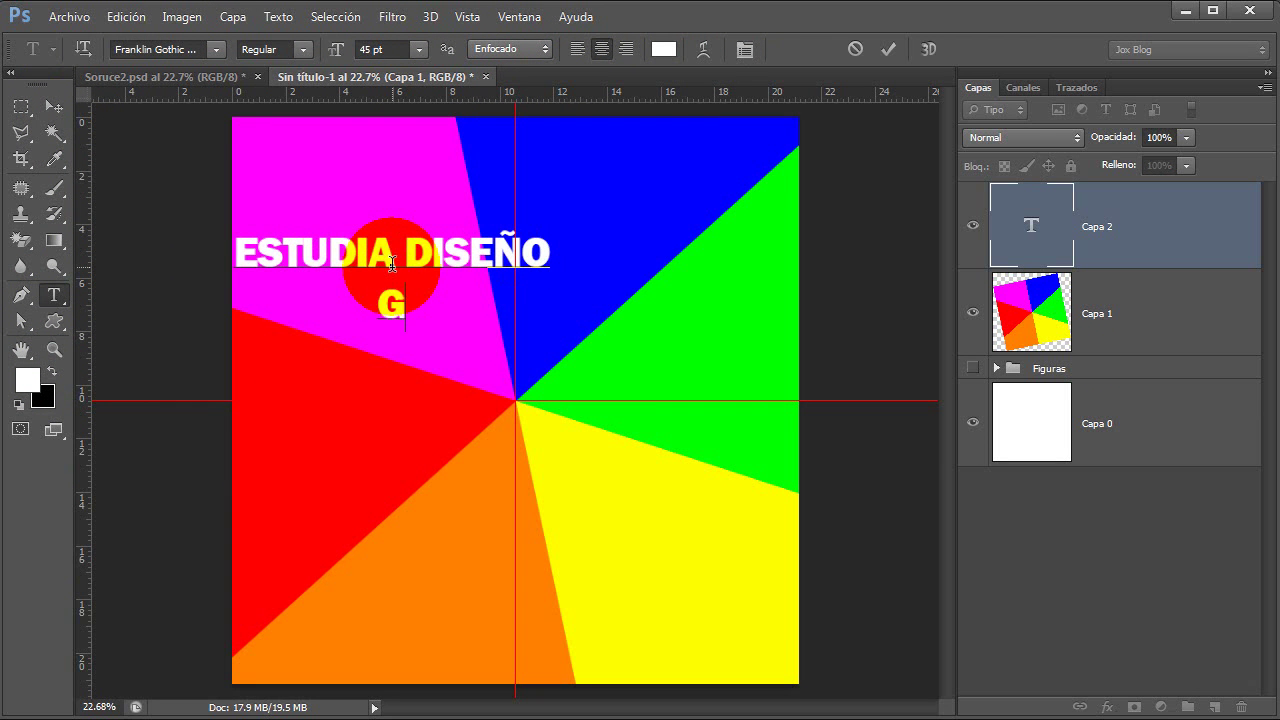
pyautogui.write('RAF')
pyautogui.write('ICO DECÍAN')
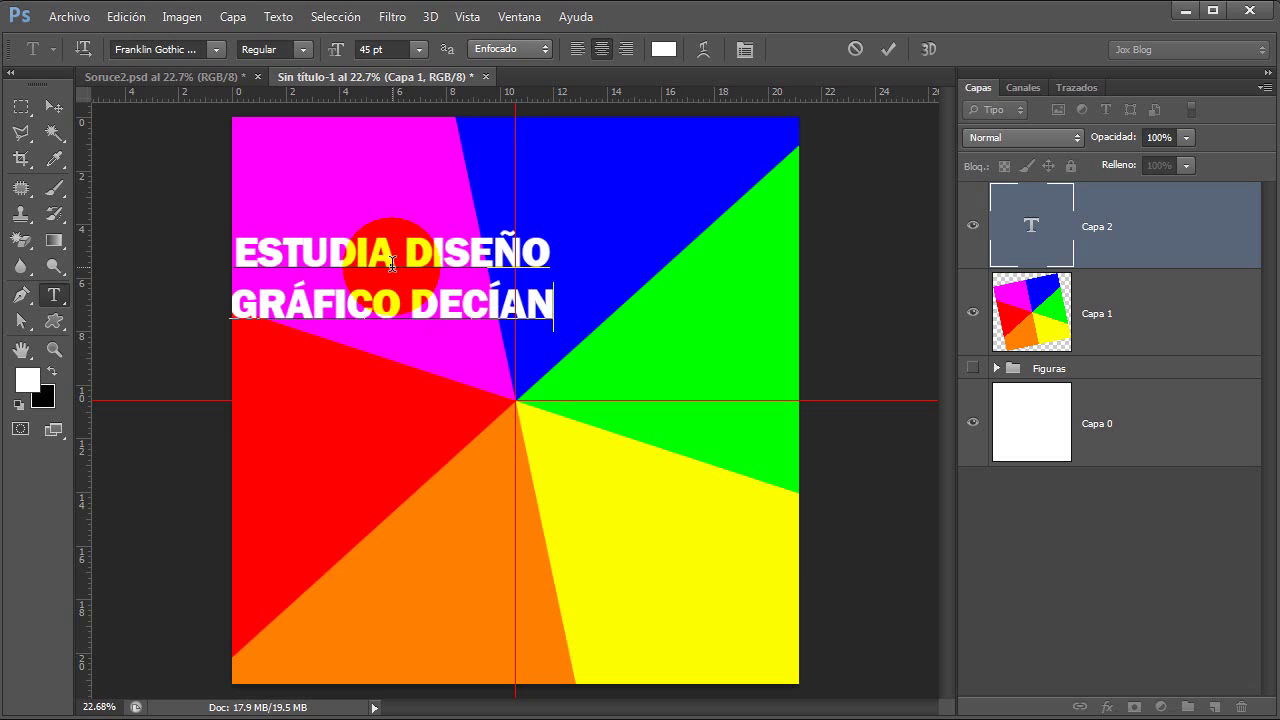
pyautogui.write('...')
pyautogui.hotkey('ctrl', 'Return')
# - Centre the caption near the top of the canvas and open its layer style settings
pyautogui.click(455, 340)
pyautogui.doubleClick(443, 302)
pyautogui.moveTo(444, 310)
pyautogui.mouseDown()
pyautogui.moveTo(570, 228)
pyautogui.moveTo(557, 214)
pyautogui.mouseUp()
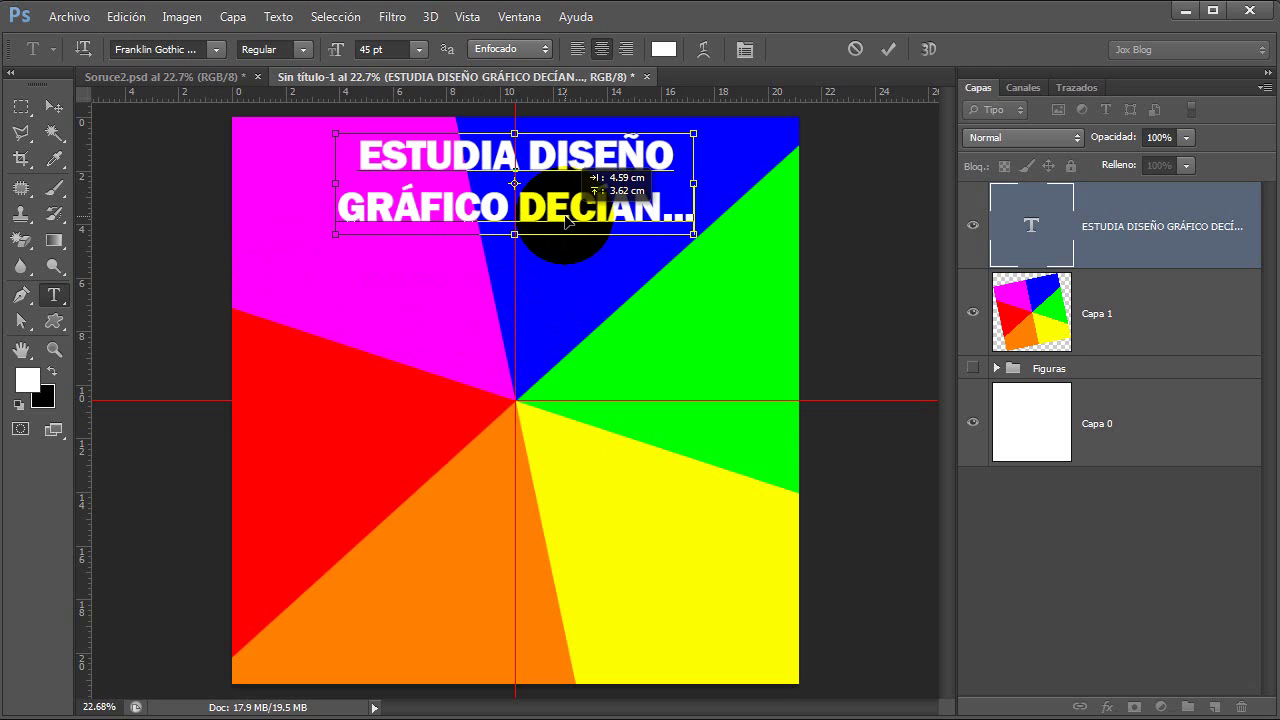
pyautogui.click(1100, 243)
pyautogui.rightClick(1125, 241)
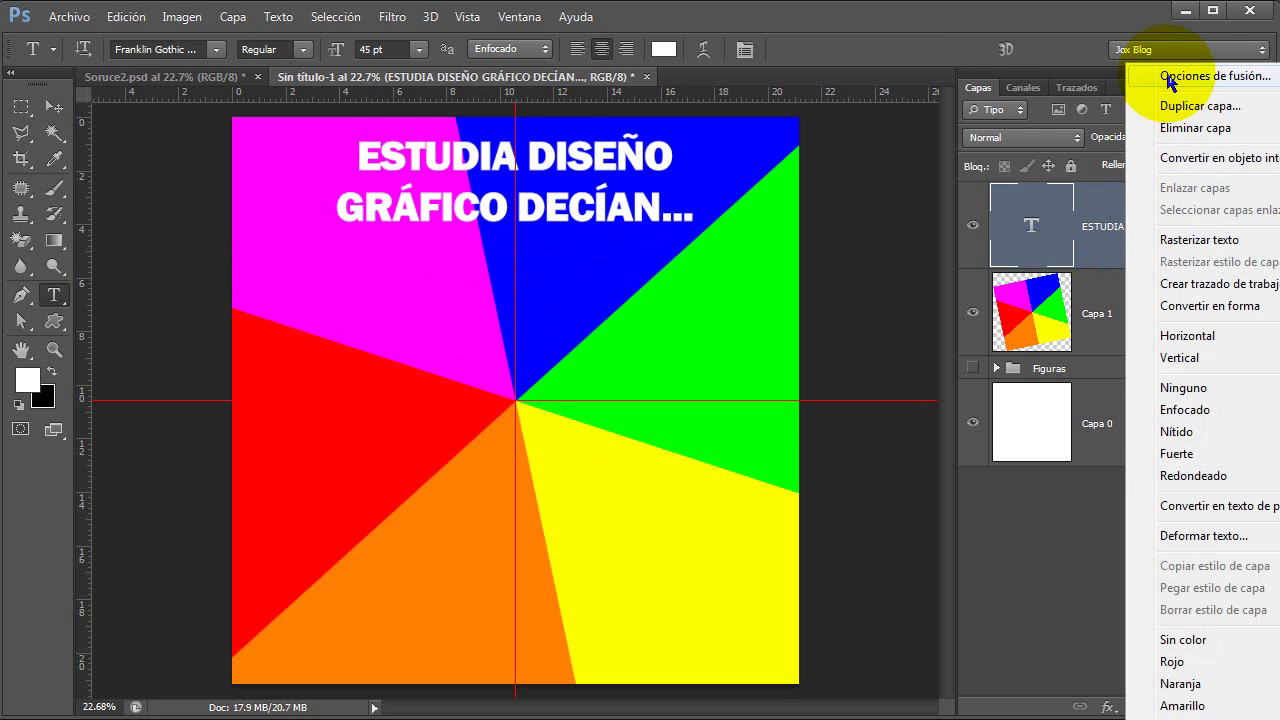
pyautogui.click(1168, 77)
# - Add an 18 px black Trazo stroke to the top caption in Opciones de fusión
pyautogui.click(628, 294)
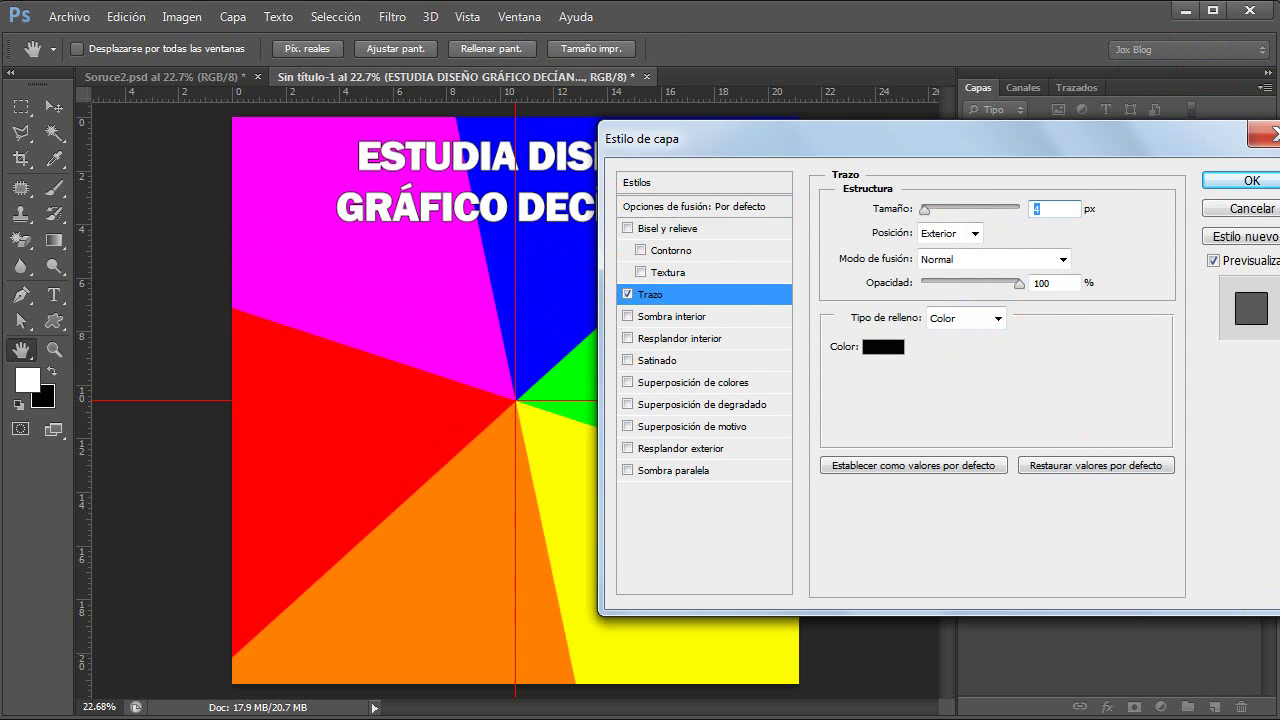
pyautogui.write('18')
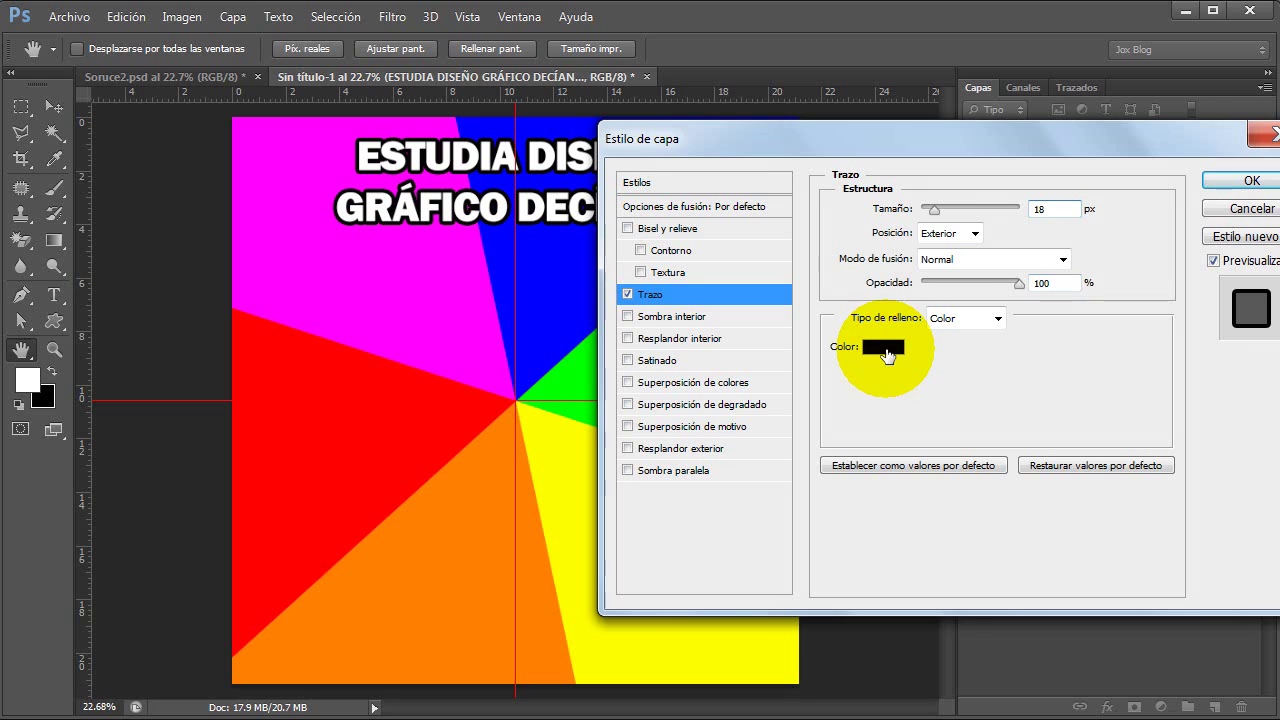
pyautogui.click(1250, 181)
# - Duplicate the outlined caption layer and move the copy to the bottom of the canvas
pyautogui.click(53, 107)
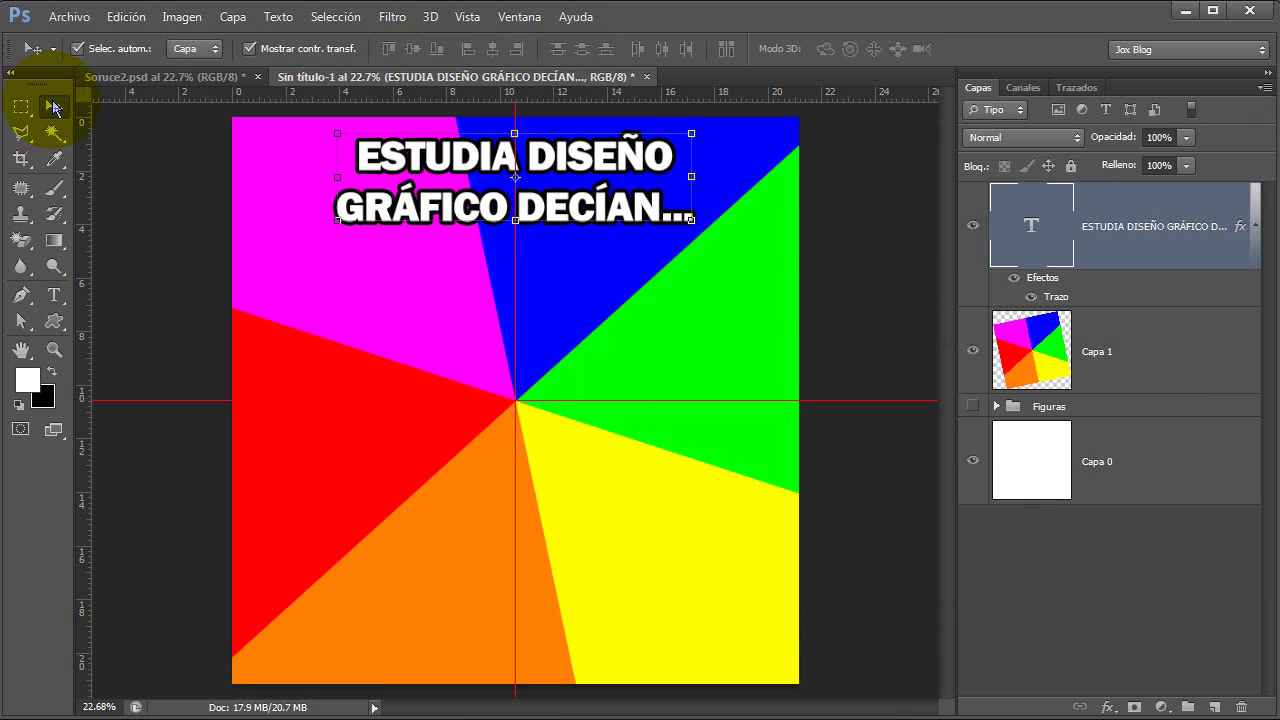
pyautogui.hotkey('shift', 'Down')
pyautogui.hotkey('shift', 'Down')
pyautogui.hotkey('shift', 'Down')
pyautogui.hotkey('shift', 'Down')
pyautogui.hotkey('ctrl', 'j')
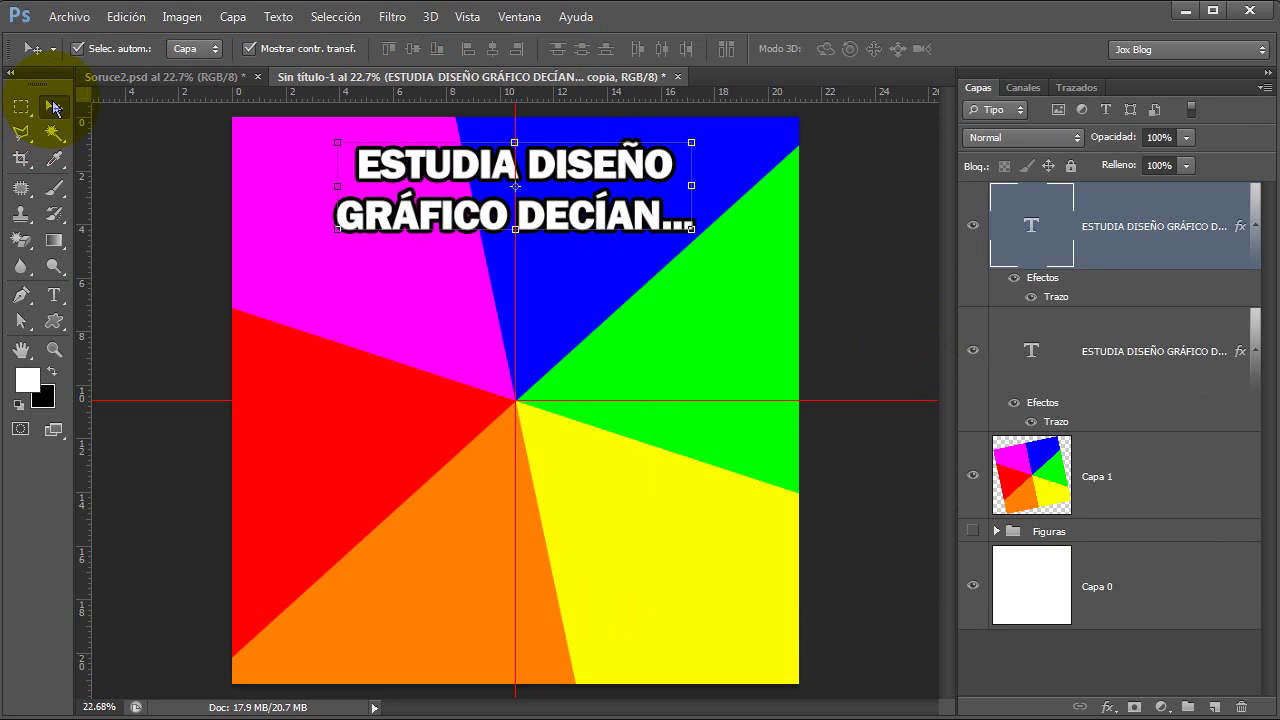
pyautogui.hotkey('ctrl', 't')
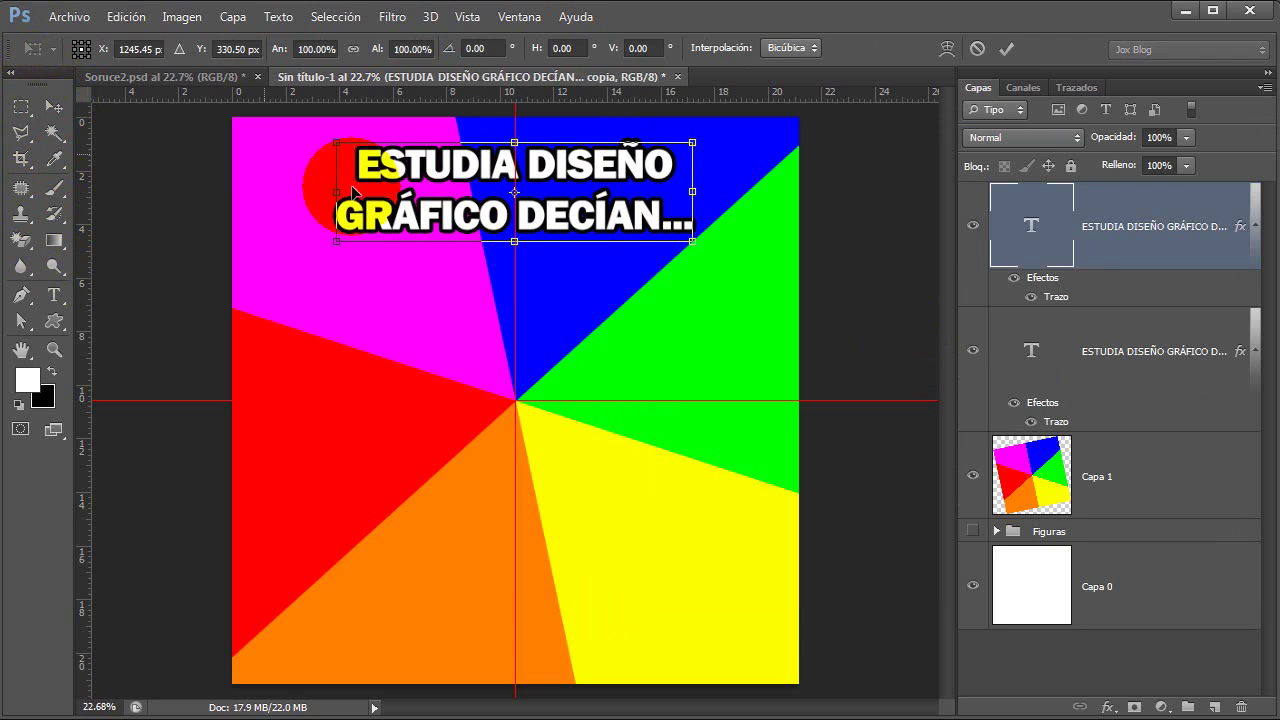
pyautogui.moveTo(560, 668); pyautogui.dragTo(561, 650)
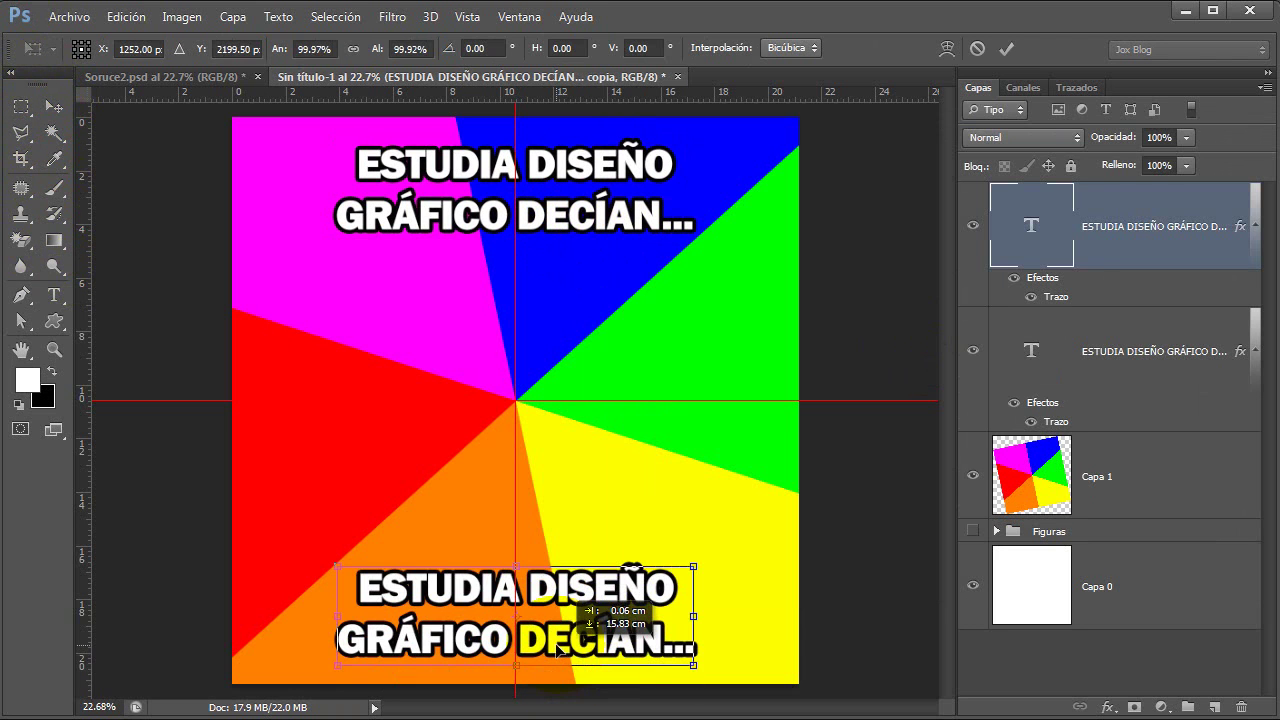
pyautogui.doubleClick(557, 650)
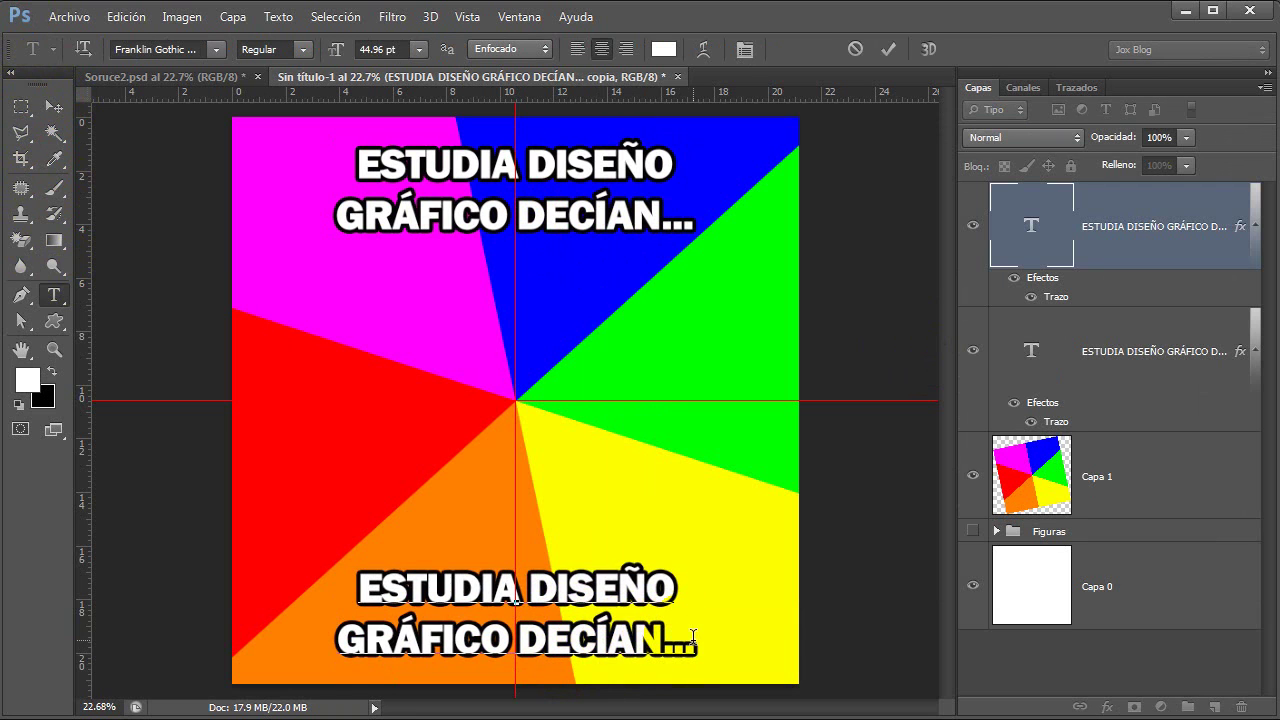
# - Retype the copy as '...SERÁS UN GRAN PROFESIONAL DECÍAN.' and nudge it into place
pyautogui.moveTo(692, 637); pyautogui.dragTo(247, 562)
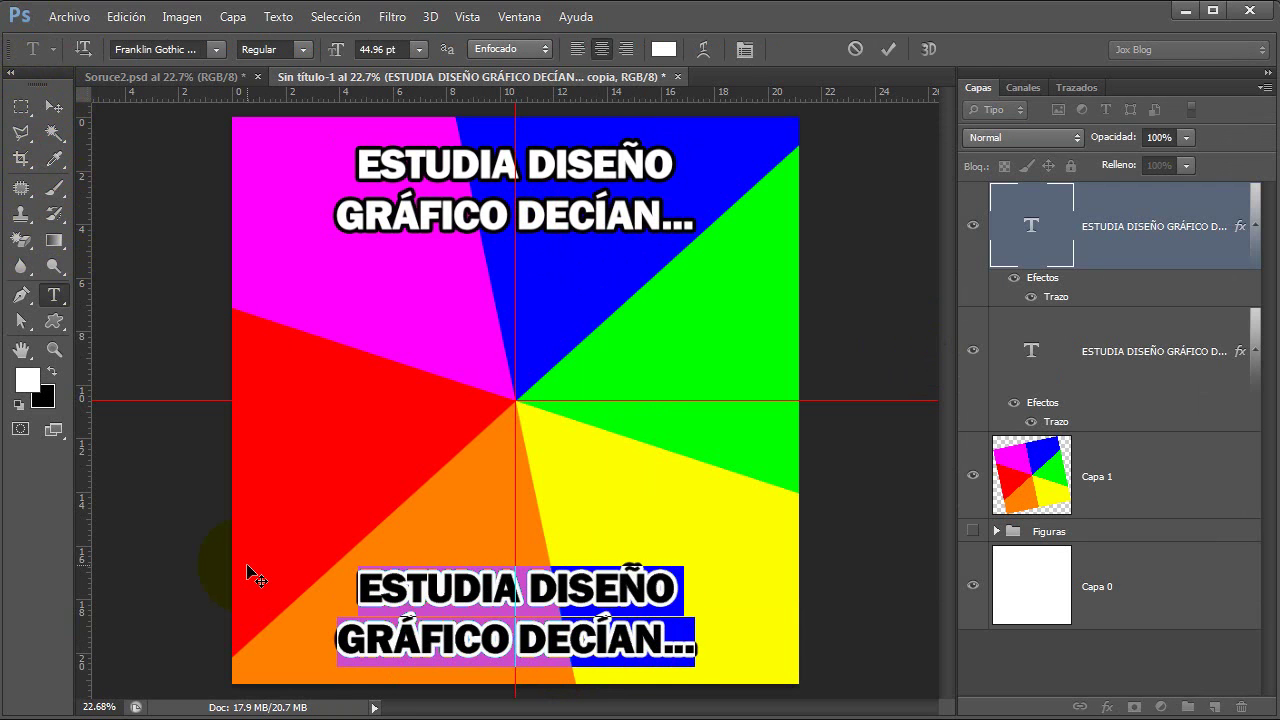
pyautogui.press('BackSpace')
pyautogui.write('...SERÁS UN GRAN PROFESIONAL DECÍAN.')
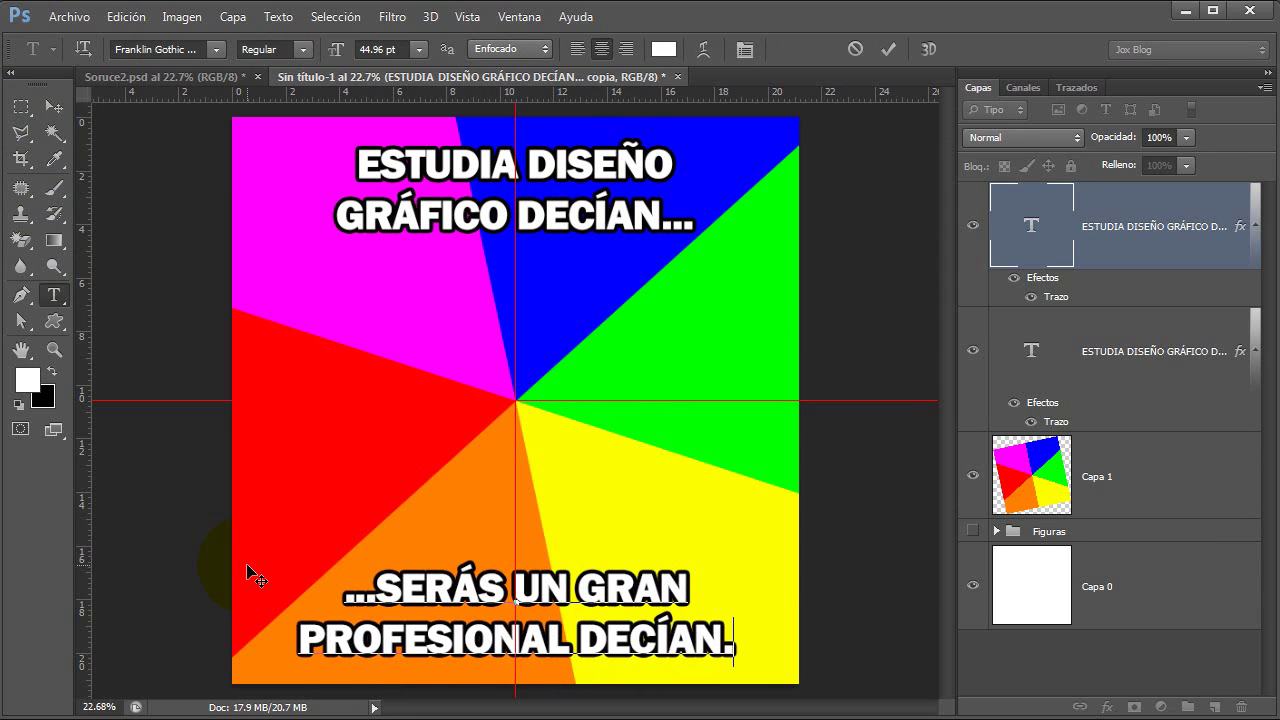
pyautogui.hotkey('ctrl', 'Return')
pyautogui.press('v')
pyautogui.hotkey('shift', 'Up')
pyautogui.hotkey('shift', 'Left')
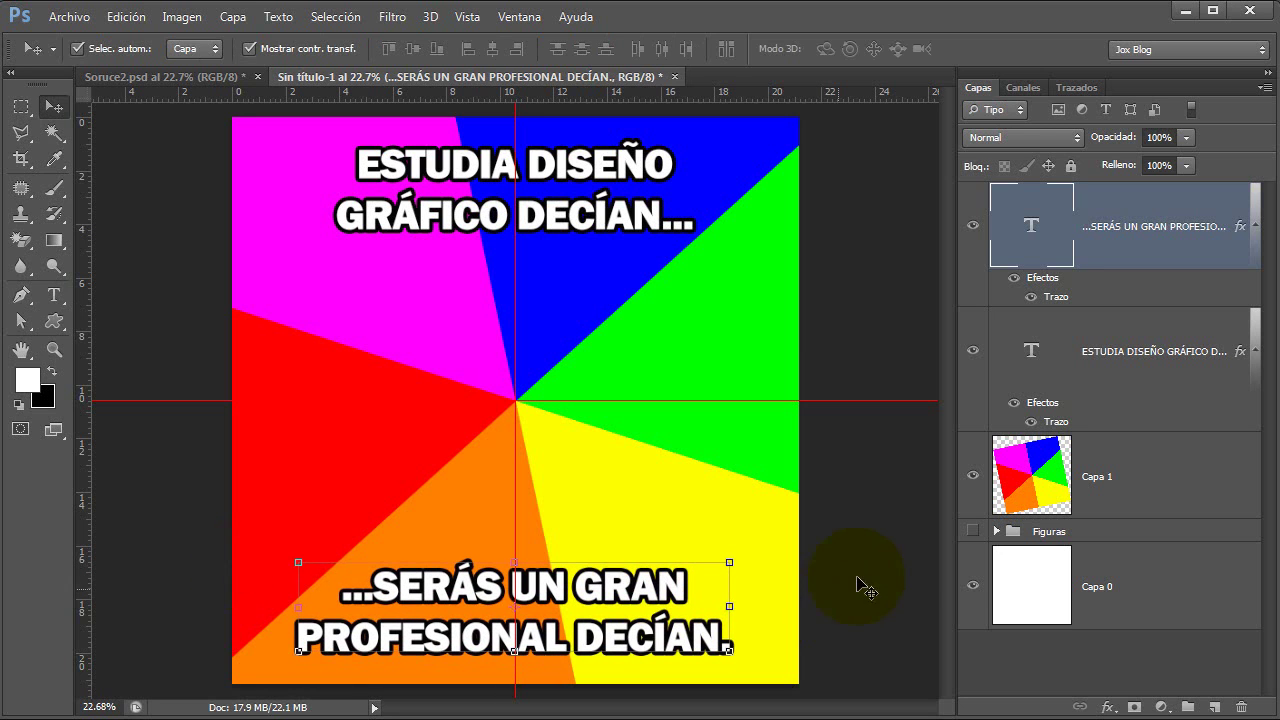
pyautogui.click(900, 570)
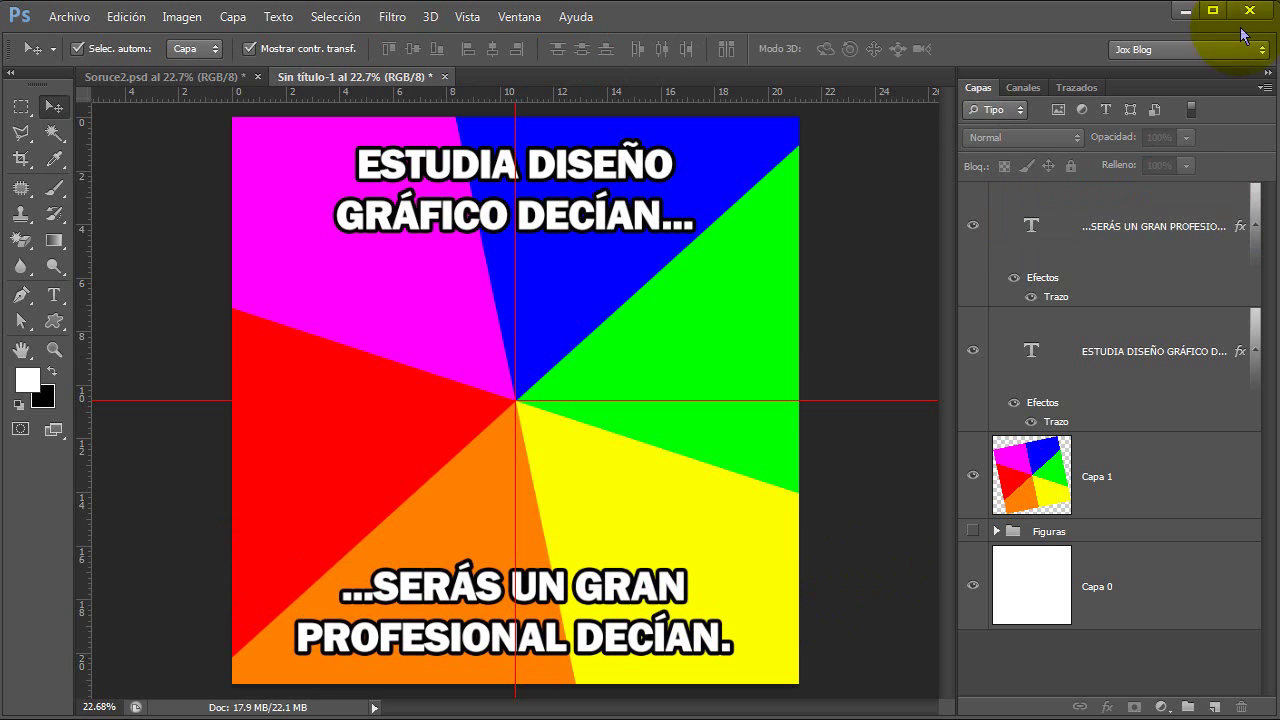
# - Open 46564963.jpg from the Crear Memes Divertidos folder
pyautogui.hotkey('alt', '.')
pyautogui.click(69, 16)
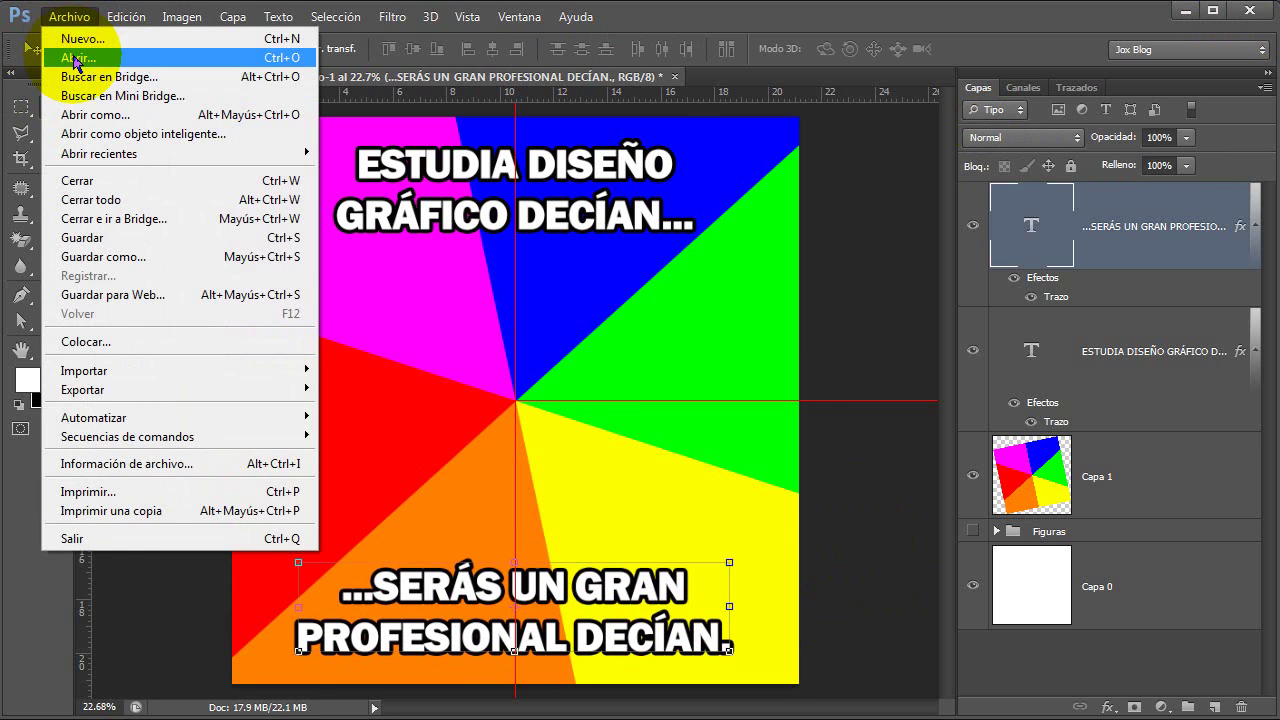
pyautogui.click(78, 58)
pyautogui.click(400, 212)
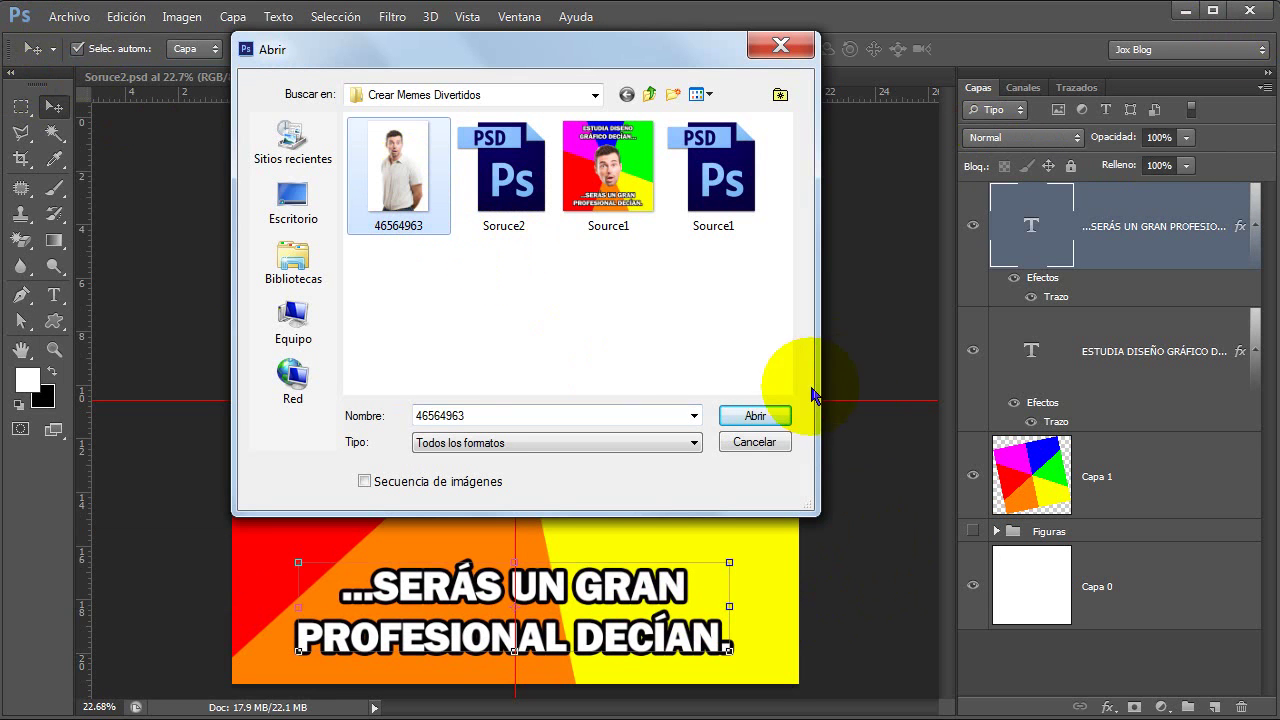
pyautogui.click(755, 416)
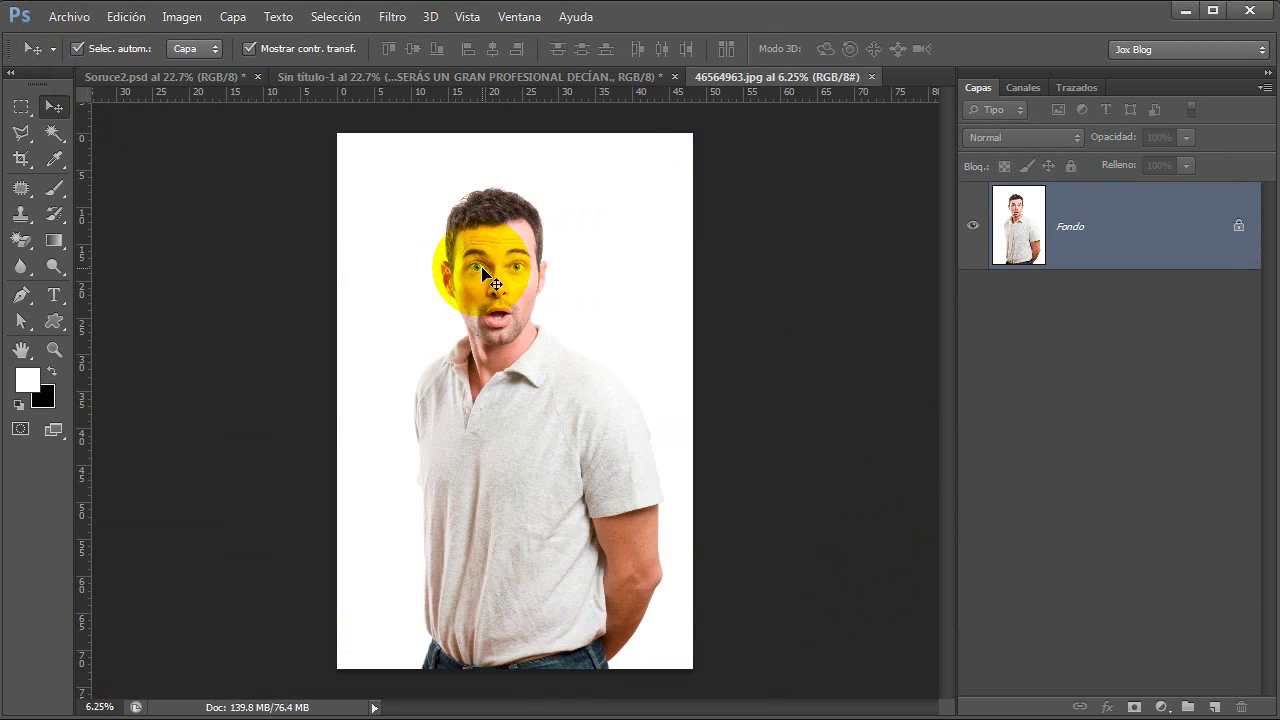
# - With the Polygonal Lasso, trace the face from the left cheek around the chin to the right ear
pyautogui.scroll(1, 488, 274)
pyautogui.scroll(2, 483, 273)
pyautogui.scroll(2, 700, 423)
pyautogui.scroll(2, 700, 423)
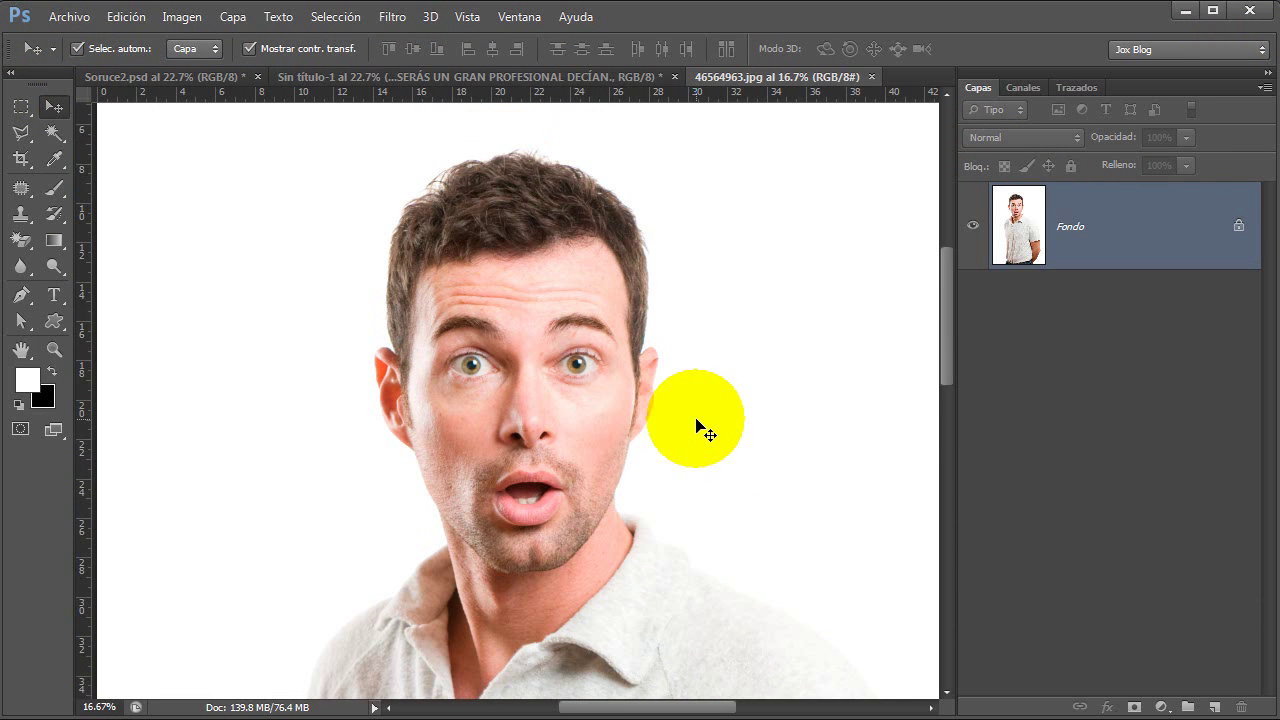
pyautogui.click(27, 140)
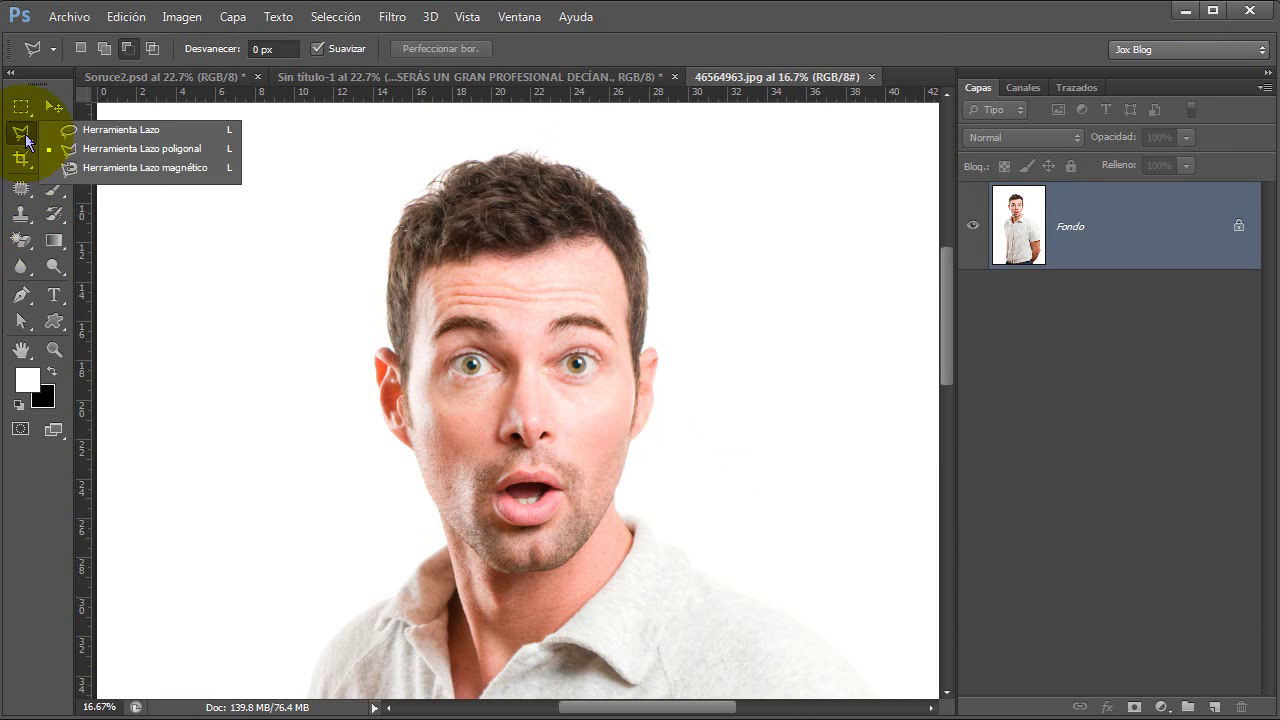
pyautogui.click(150, 148)
pyautogui.click(412, 450)
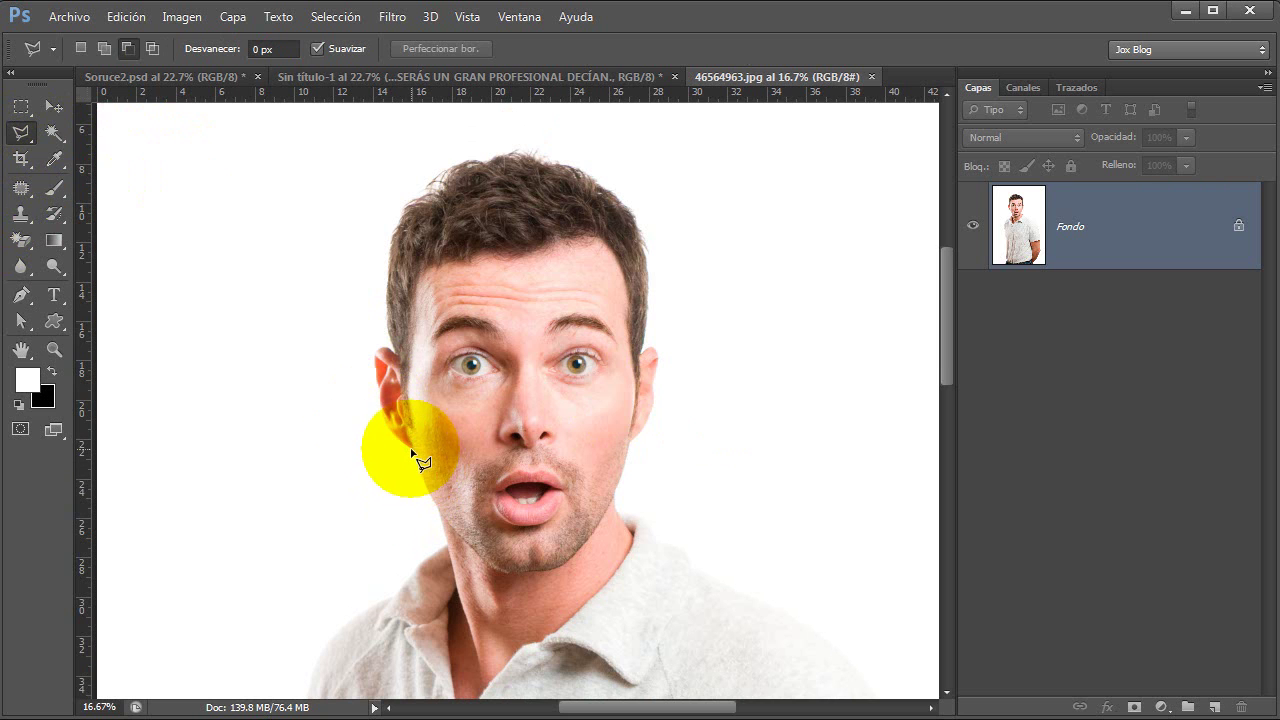
pyautogui.click(448, 525)
pyautogui.click(470, 543)
pyautogui.click(548, 568)
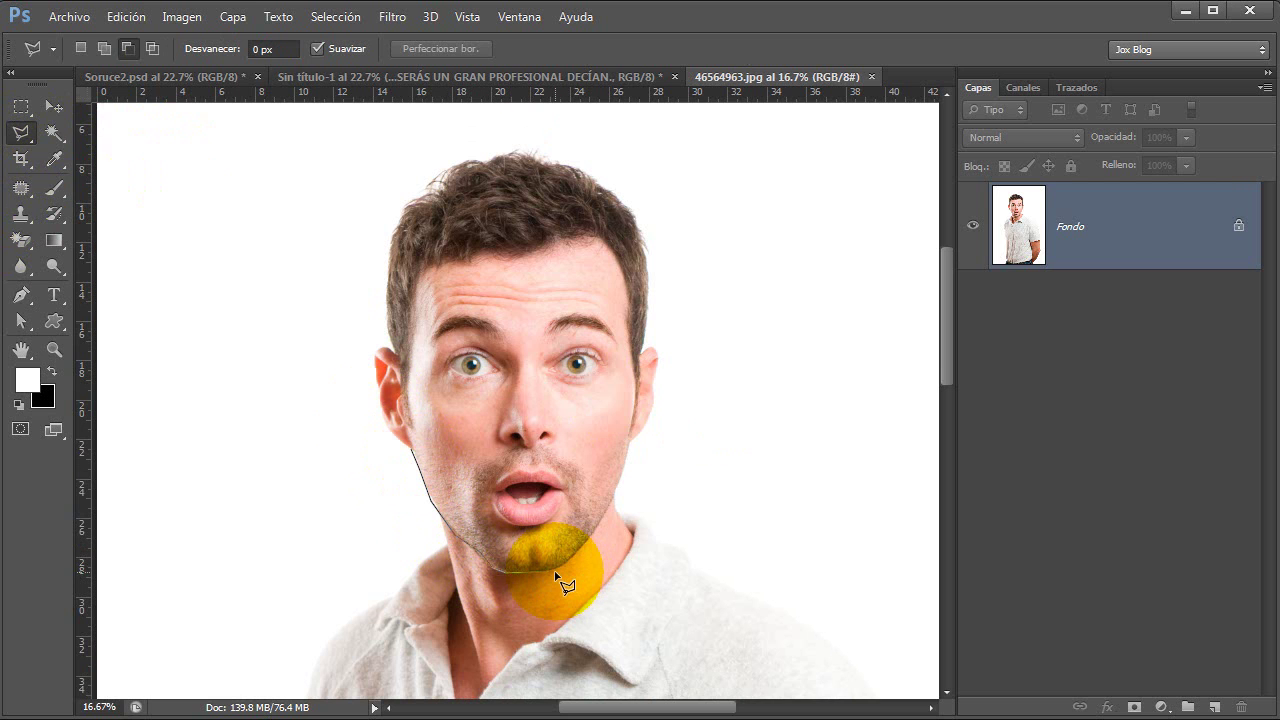
pyautogui.click(628, 454)
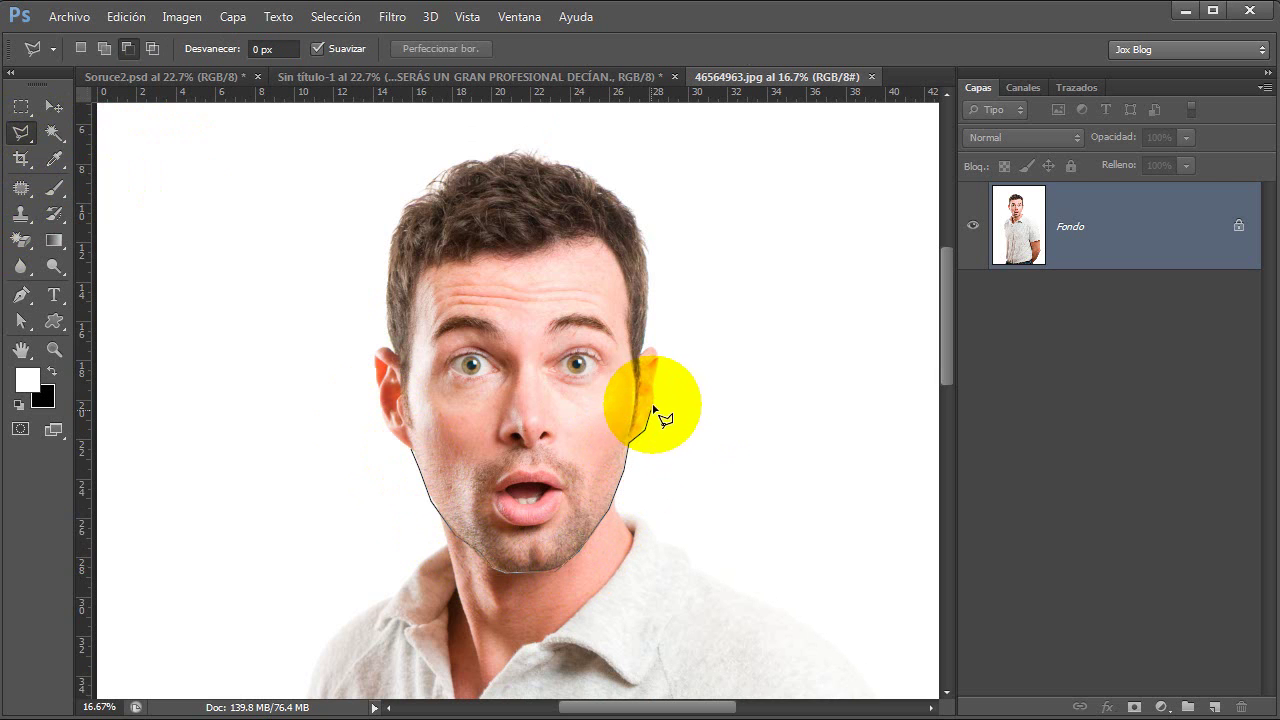
pyautogui.click(651, 411)
pyautogui.click(656, 349)
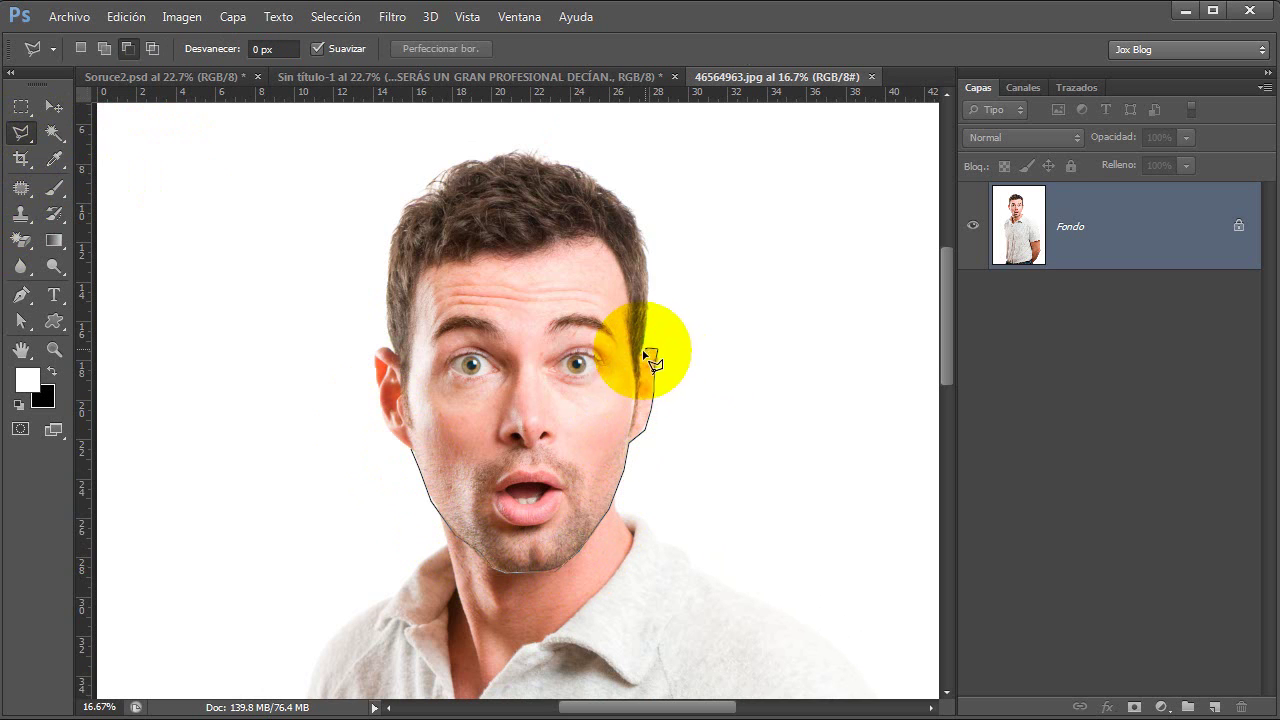
# - Trace over the hair and left ear, close the selection and copy it to Capa 1
pyautogui.click(649, 262)
pyautogui.click(580, 165)
pyautogui.click(540, 153)
pyautogui.click(470, 163)
pyautogui.click(419, 203)
pyautogui.click(390, 245)
pyautogui.click(385, 300)
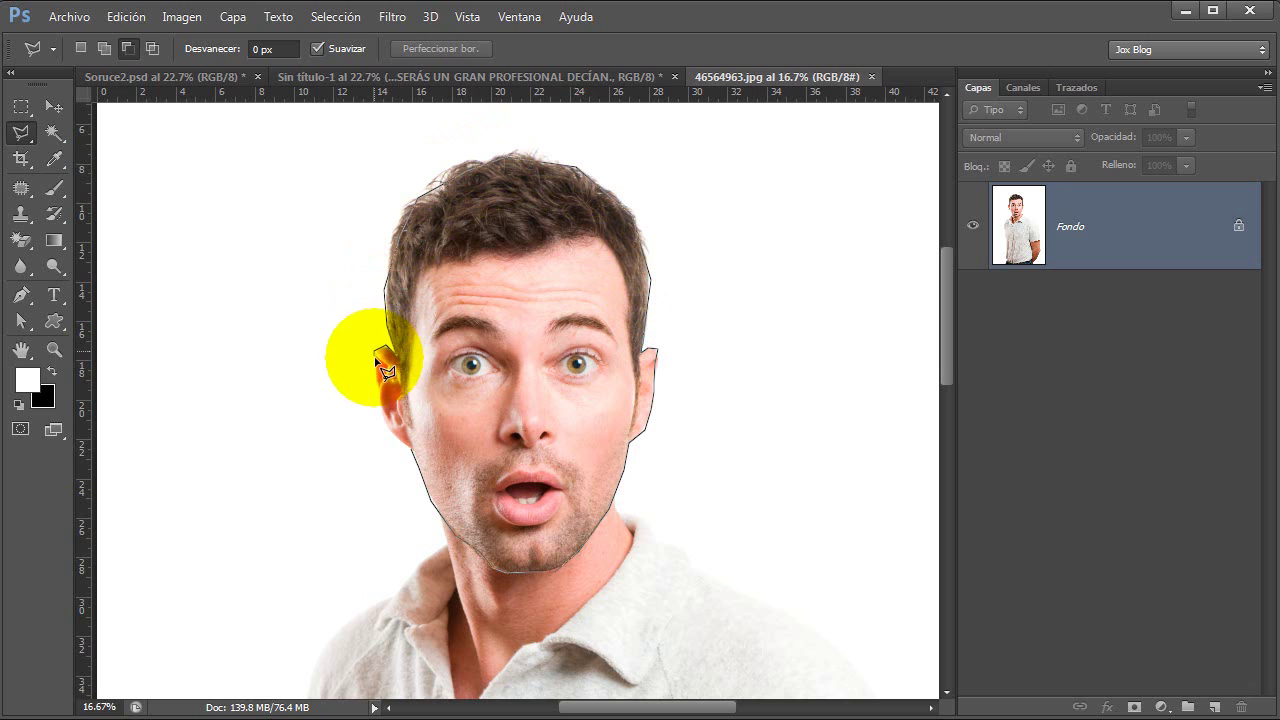
pyautogui.click(375, 352)
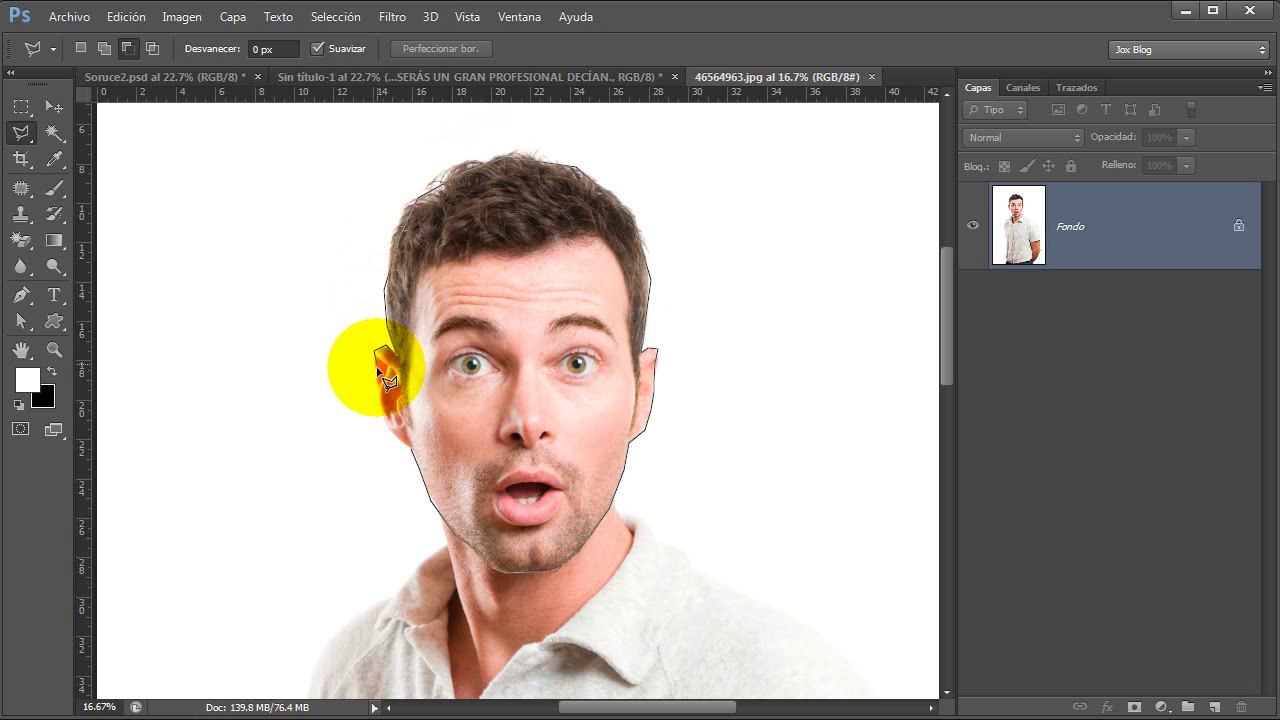
pyautogui.click(389, 437)
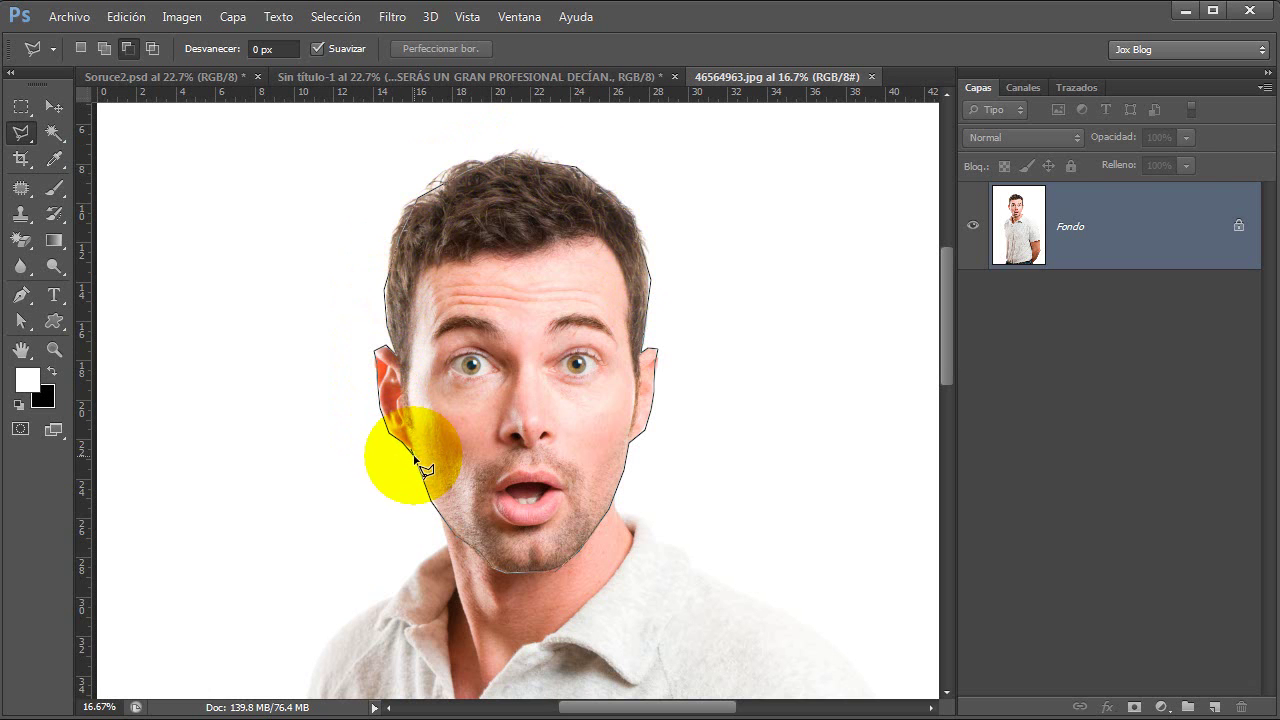
pyautogui.doubleClick(416, 456)
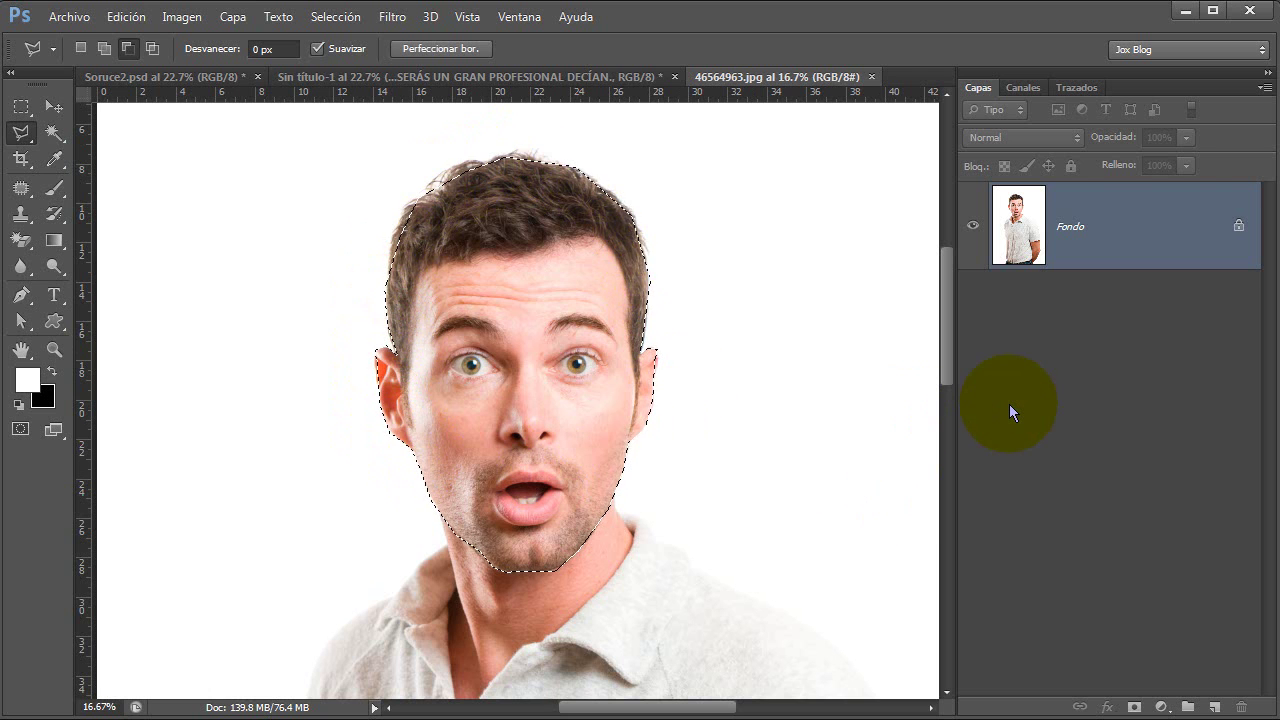
pyautogui.hotkey('ctrl', 'j')
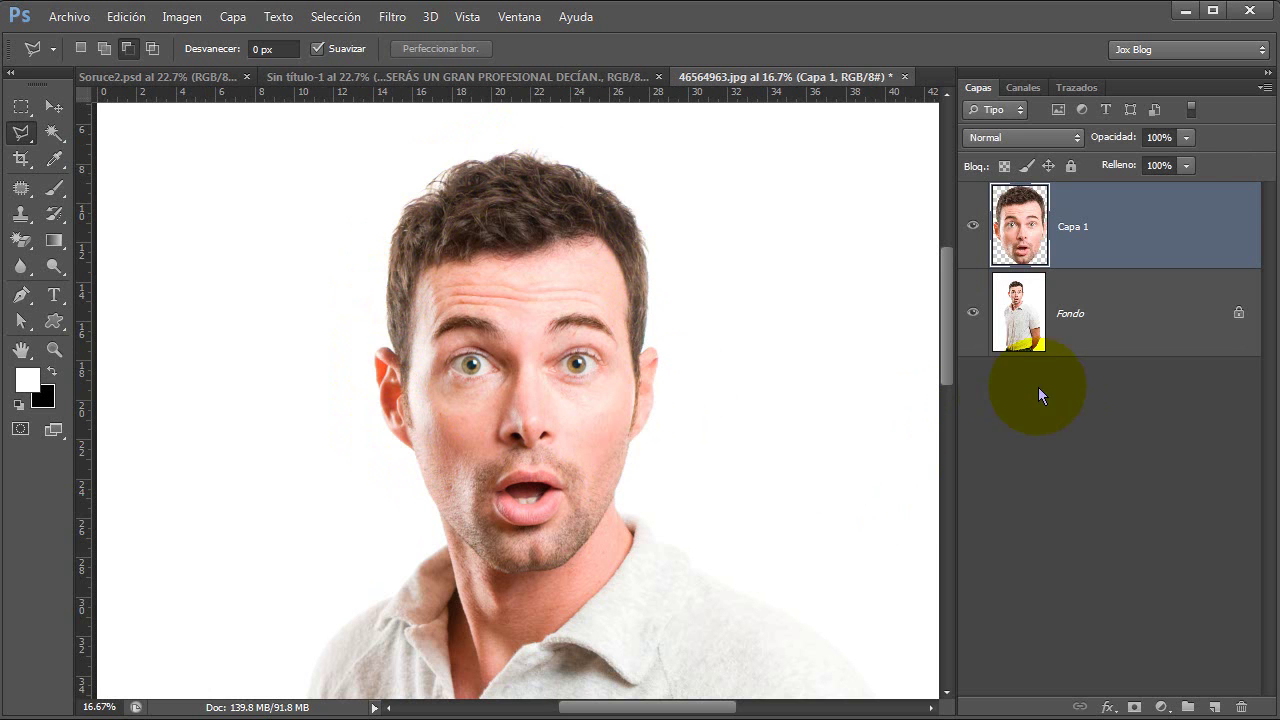
# - Duplicate Capa 1 into the Sin título-1 document as a layer named Capa 2
pyautogui.rightClick(1077, 232)
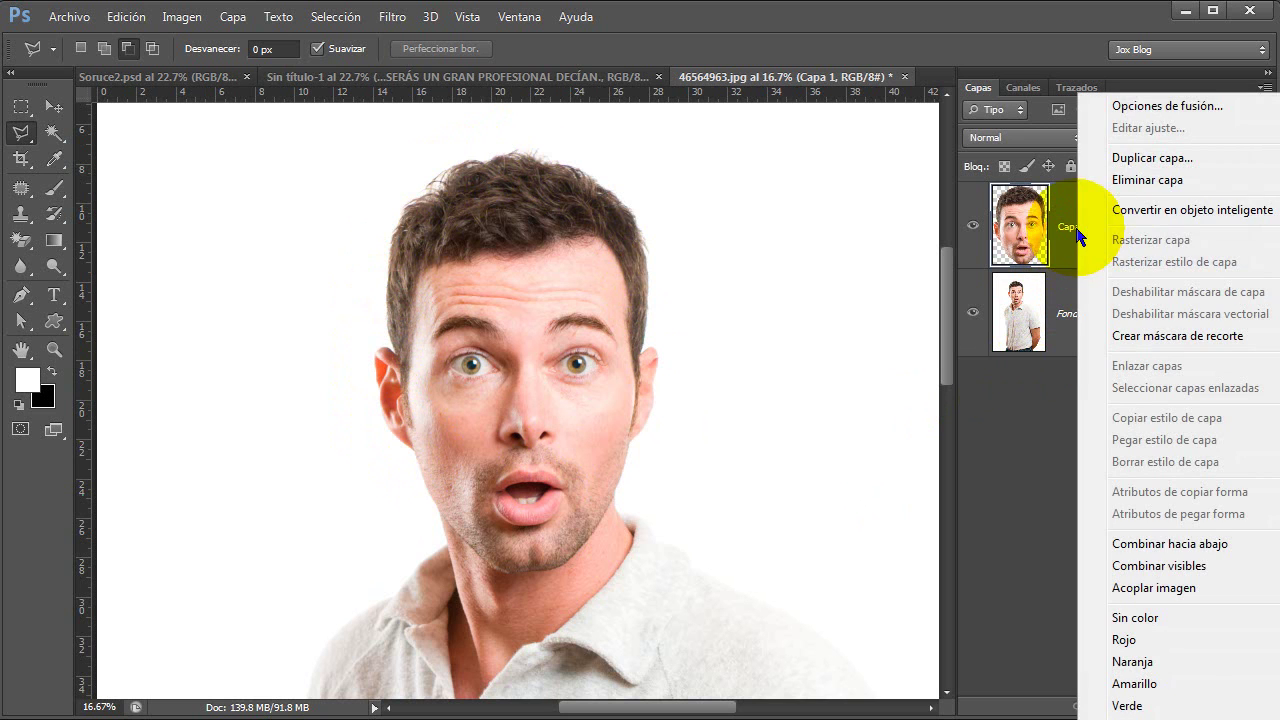
pyautogui.click(1150, 157)
pyautogui.click(738, 343)
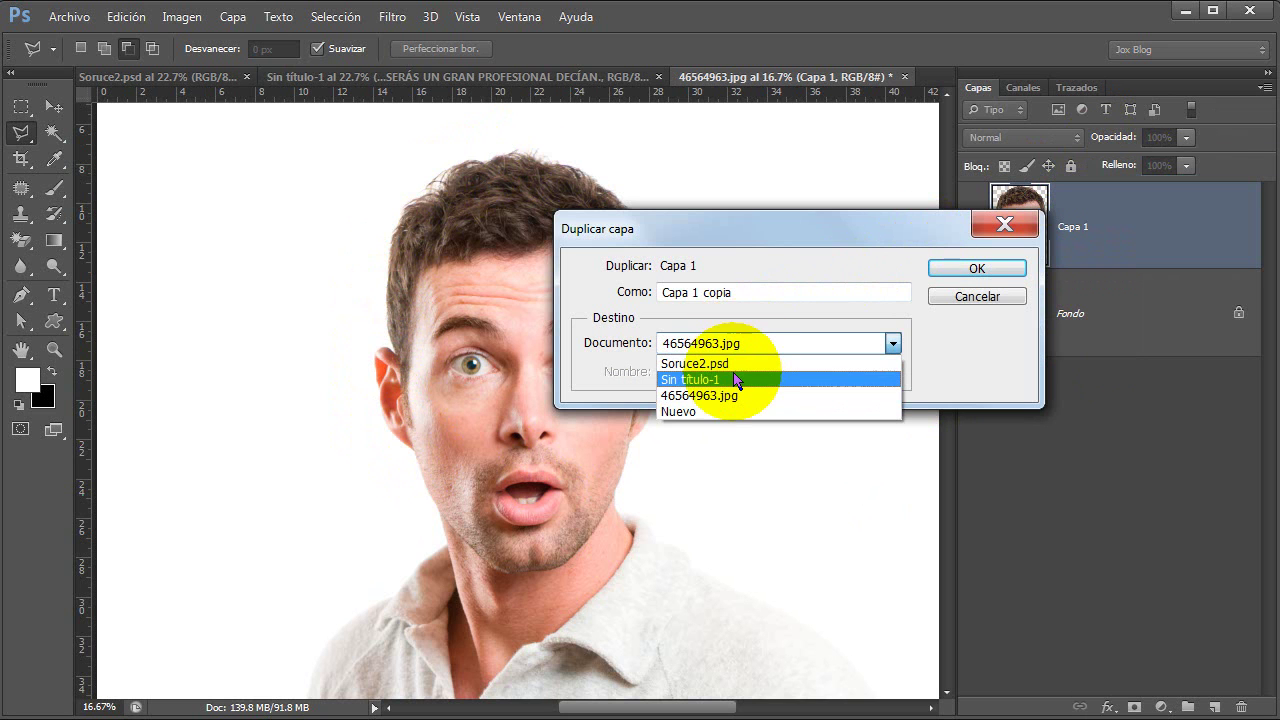
pyautogui.click(736, 379)
pyautogui.write('Capa 2')
pyautogui.click(975, 268)
pyautogui.click(380, 77)
# - Scale the face to about 45%, centre it between the captions and rotate it -7 degrees
pyautogui.hotkey('ctrl', 't')
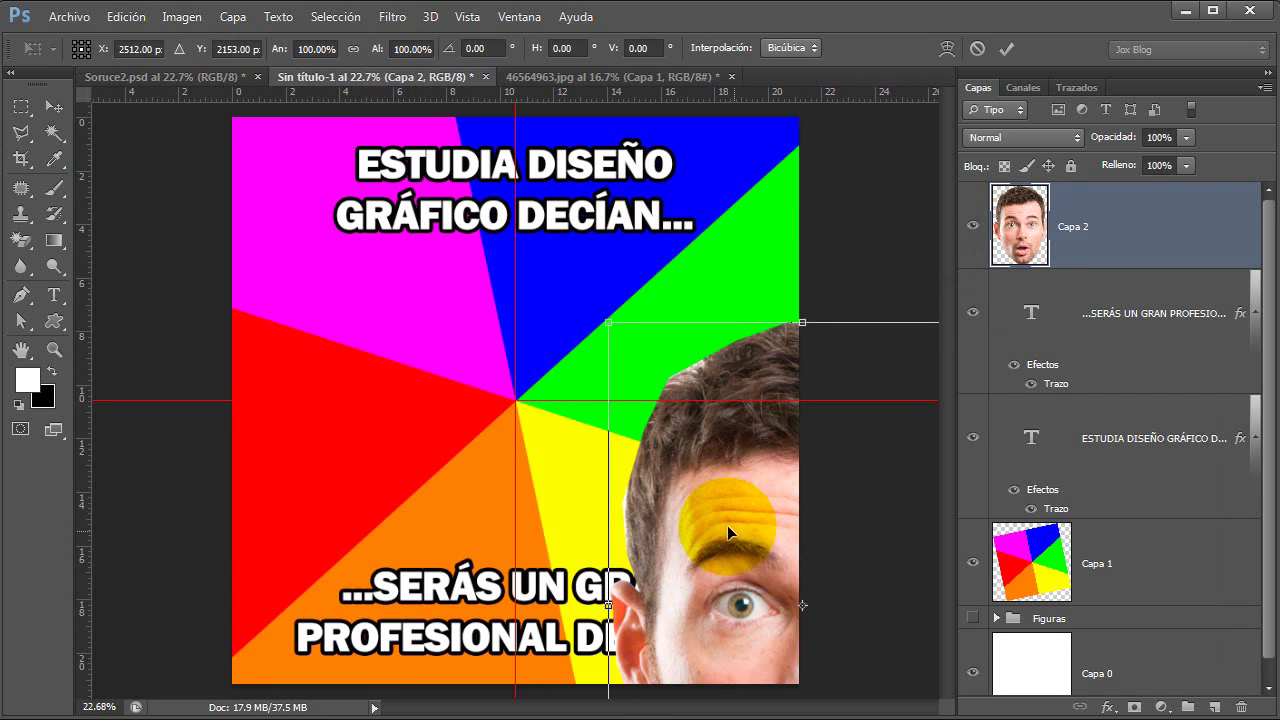
pyautogui.moveTo(727, 516); pyautogui.dragTo(463, 327)
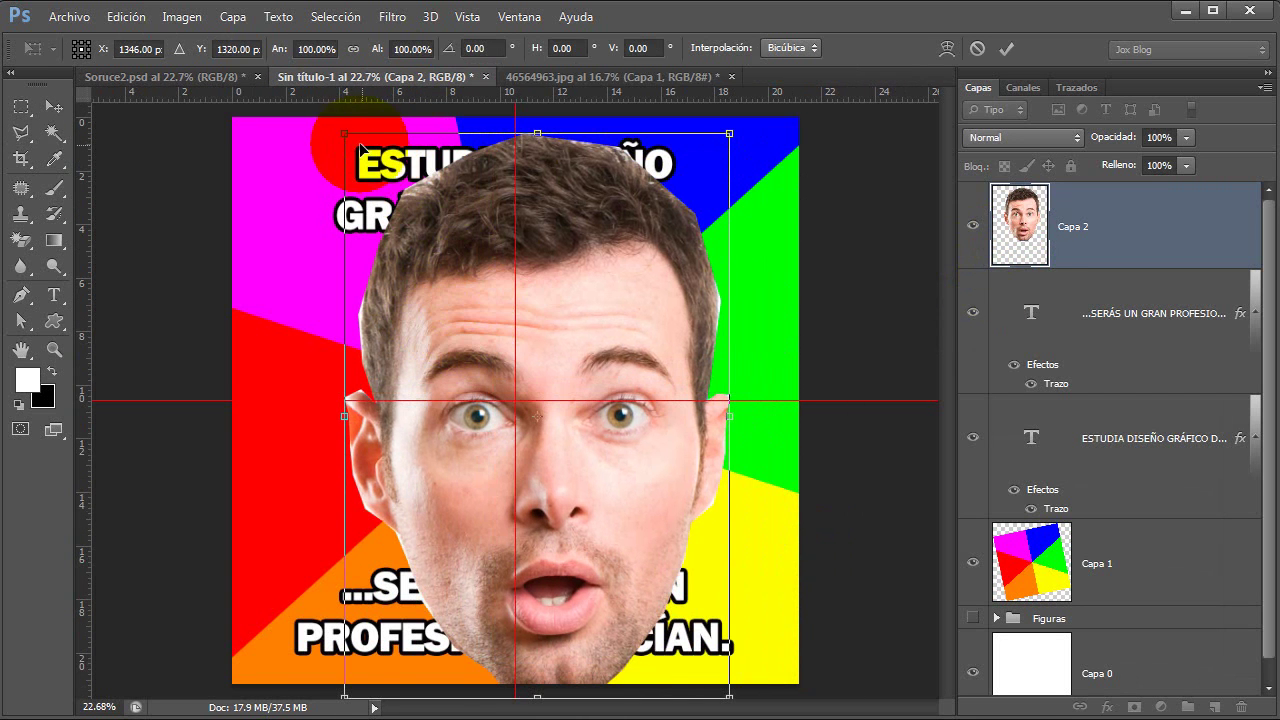
pyautogui.moveTo(344, 133); pyautogui.dragTo(444, 295)
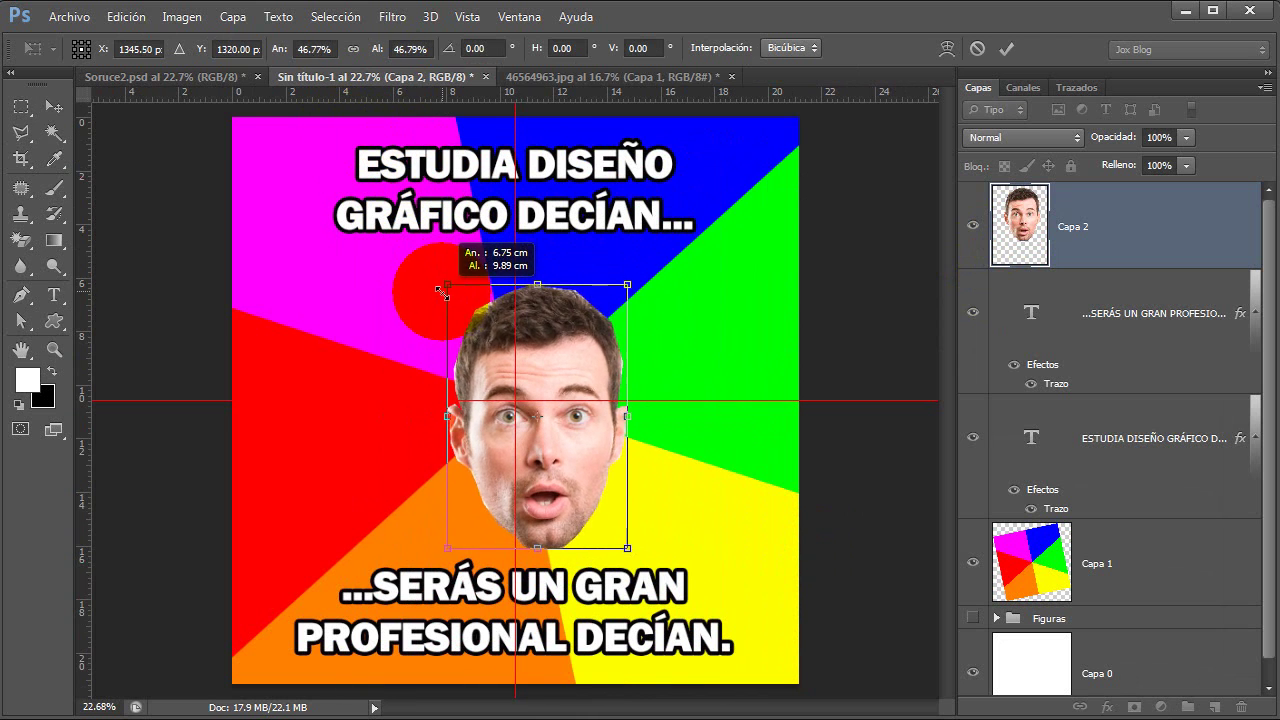
pyautogui.moveTo(590, 435); pyautogui.dragTo(567, 419)
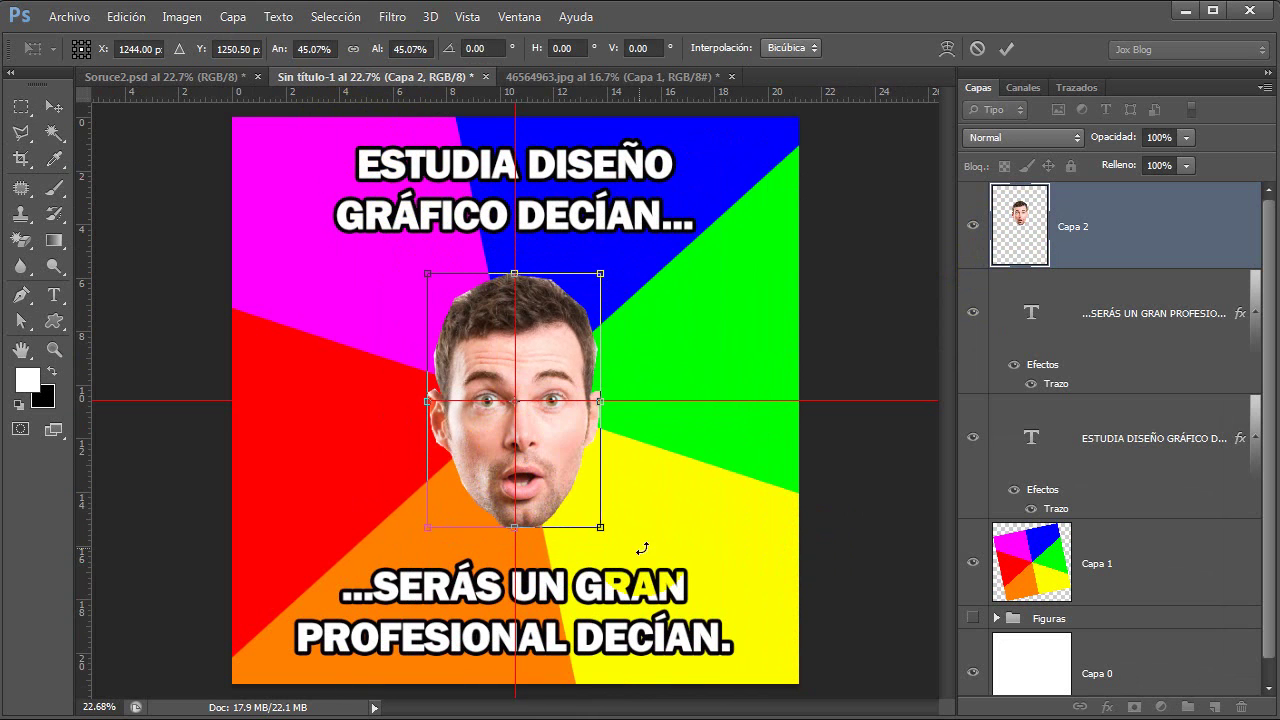
pyautogui.moveTo(614, 537); pyautogui.dragTo(659, 538)
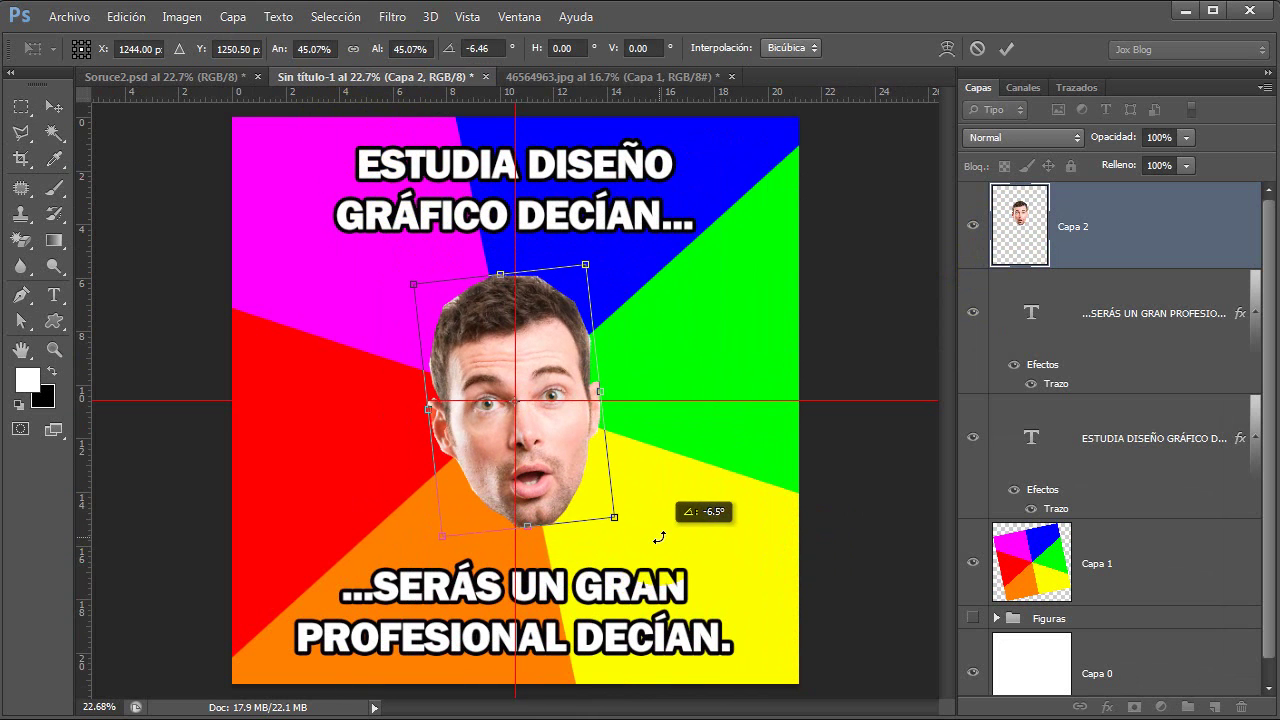
pyautogui.doubleClick(484, 48)
pyautogui.write('-7')
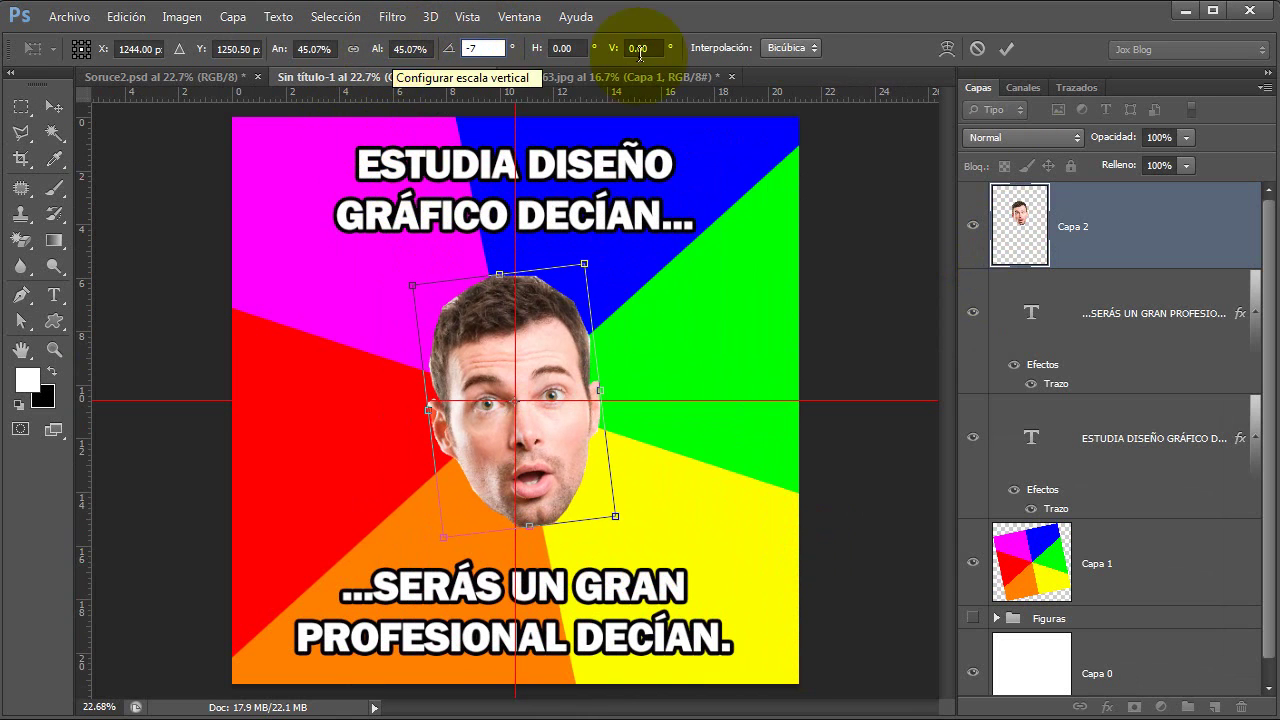
pyautogui.click(1006, 48)
pyautogui.scroll(-2, 1275, 565)
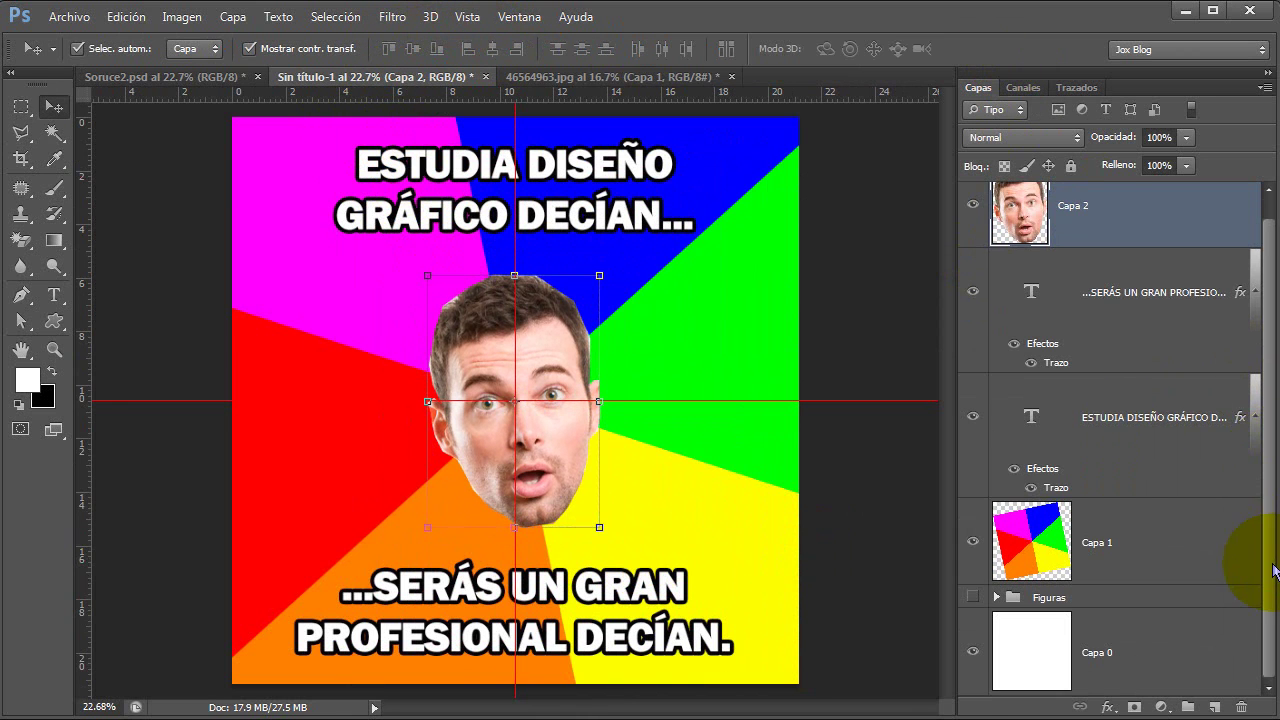
pyautogui.keyDown('shift'); pyautogui.click(1112, 668); pyautogui.keyUp('shift')
# - Group the selected layers with Ctrl+G and name the group 'Plantilla Para Memes'
pyautogui.hotkey('ctrl', 'g')
pyautogui.doubleClick(1052, 196)
pyautogui.write('Plantilla Para Memes')
pyautogui.press('Return')
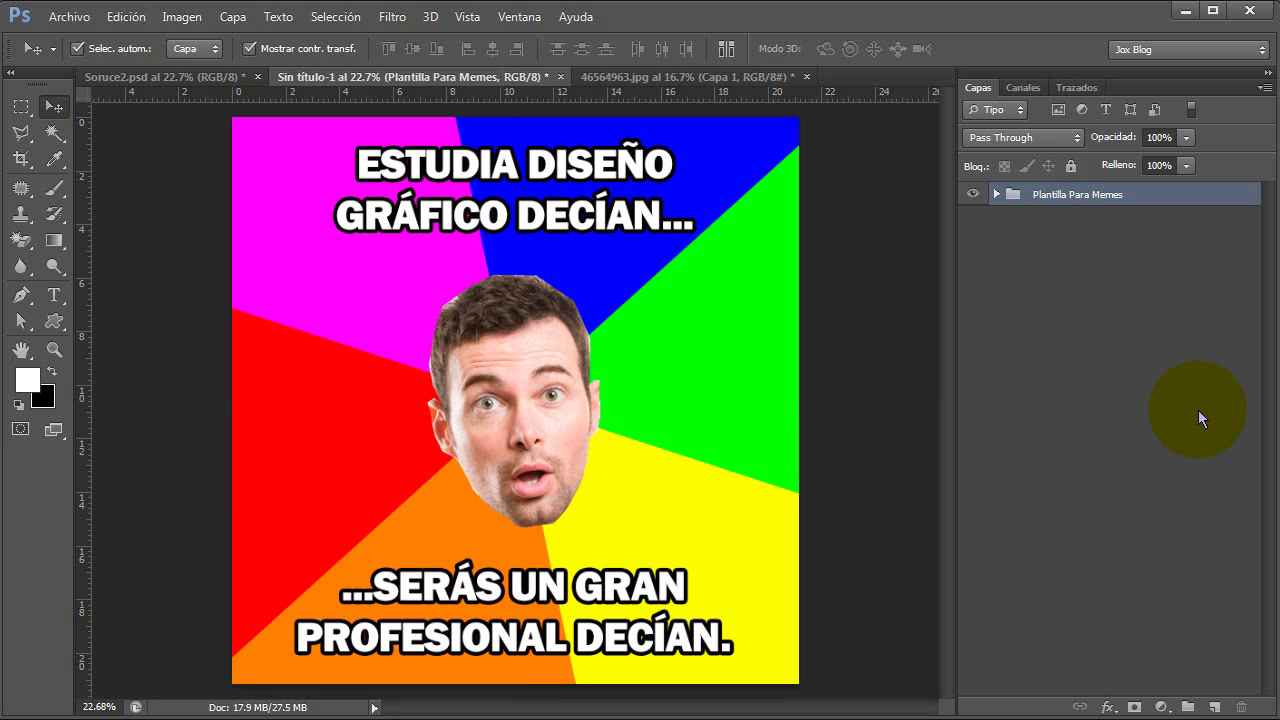